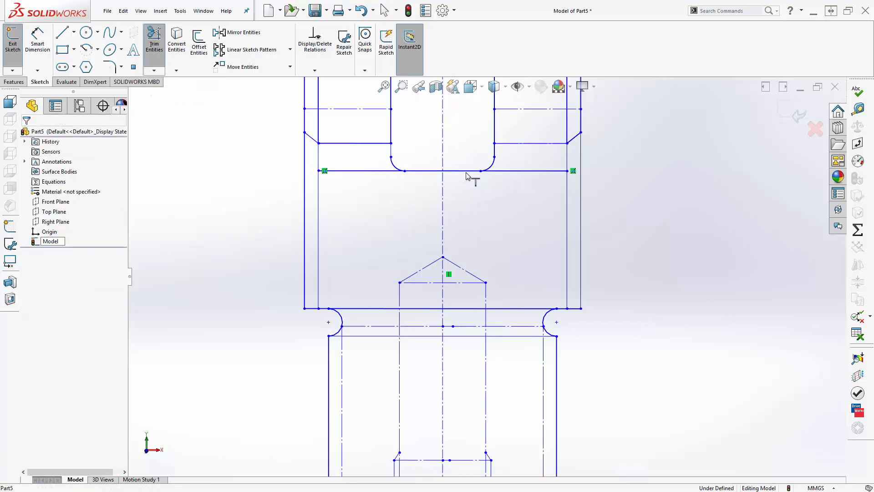
Extend the slot's side lines to its bottom line in the side view, and trim away the corner arcs and outer bottom segments
click(495, 156)
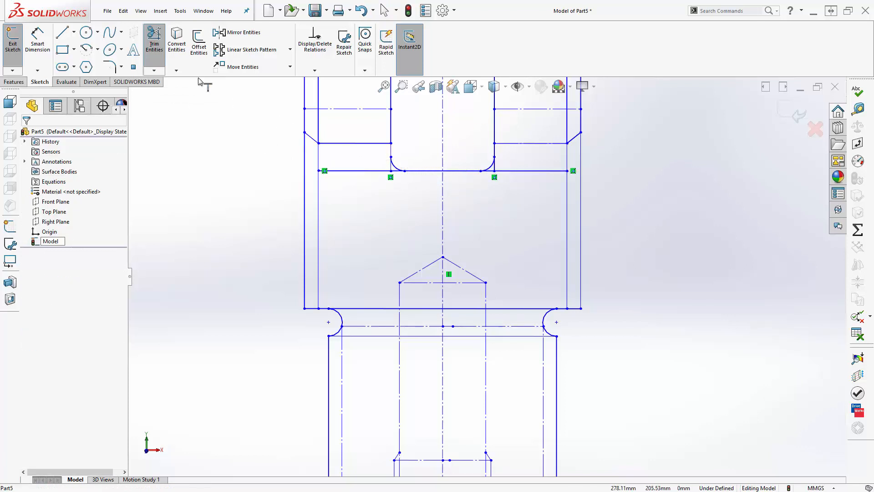
click(154, 38)
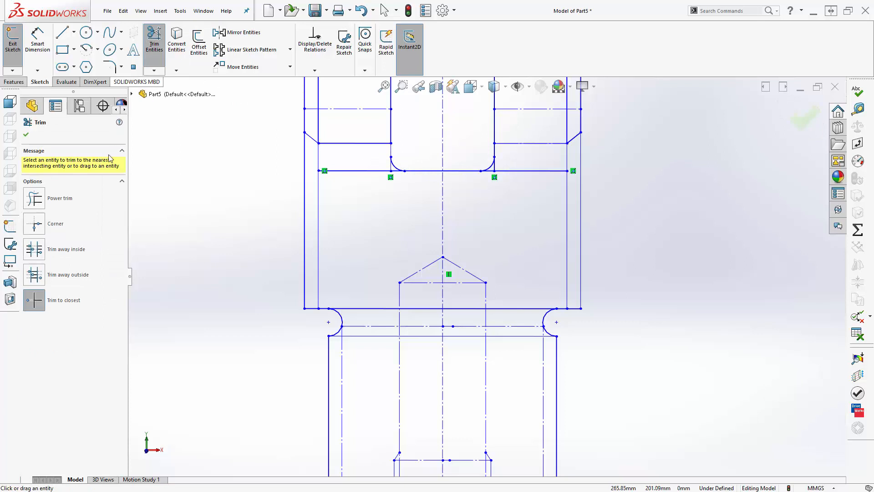
click(371, 171)
scroll(498, 176, down, 3)
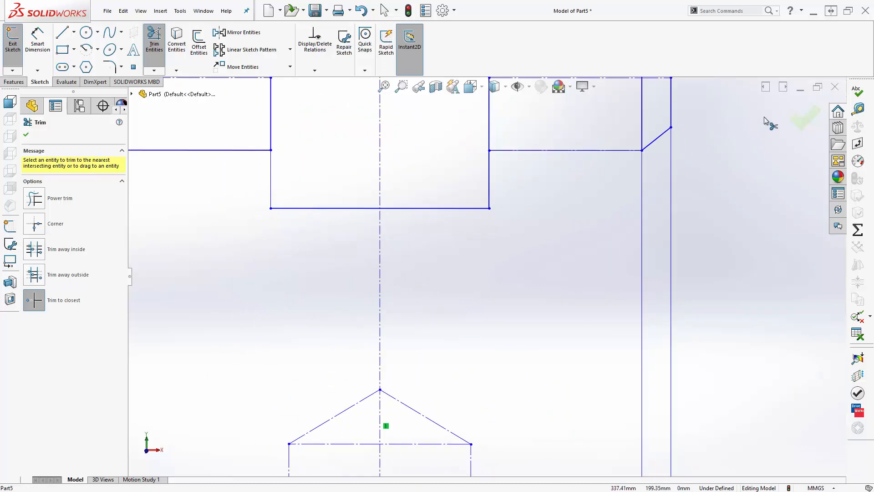
click(803, 118)
scroll(622, 286, up, 5)
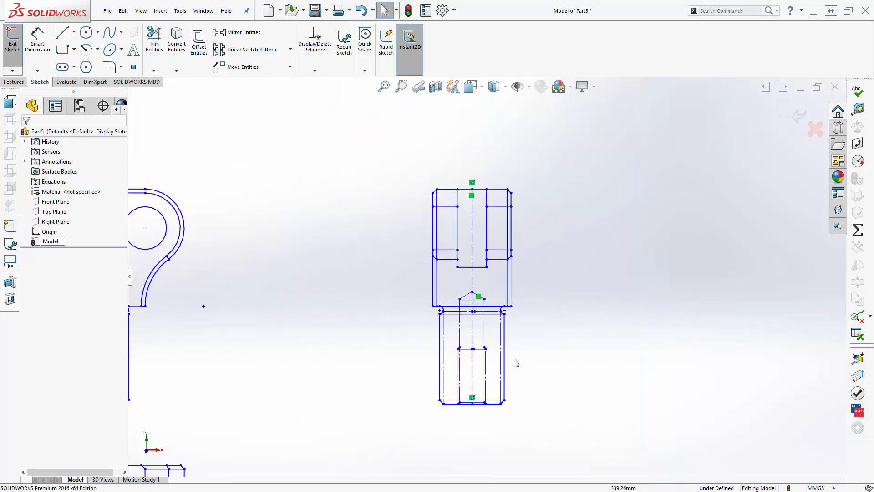
Draw a horizontal line between the midpoints of the two end notches in the lower view and convert it to construction geometry
scroll(517, 363, up, 5)
scroll(193, 429, down, 3)
scroll(397, 445, down, 2)
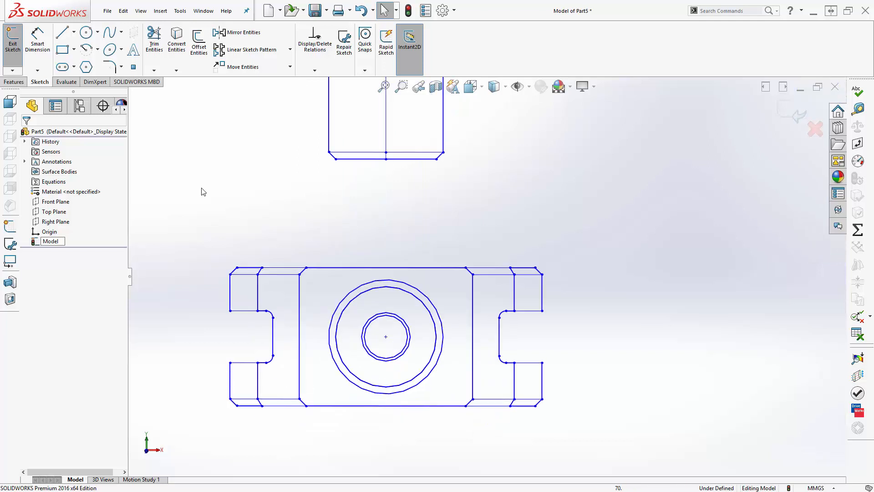
click(63, 36)
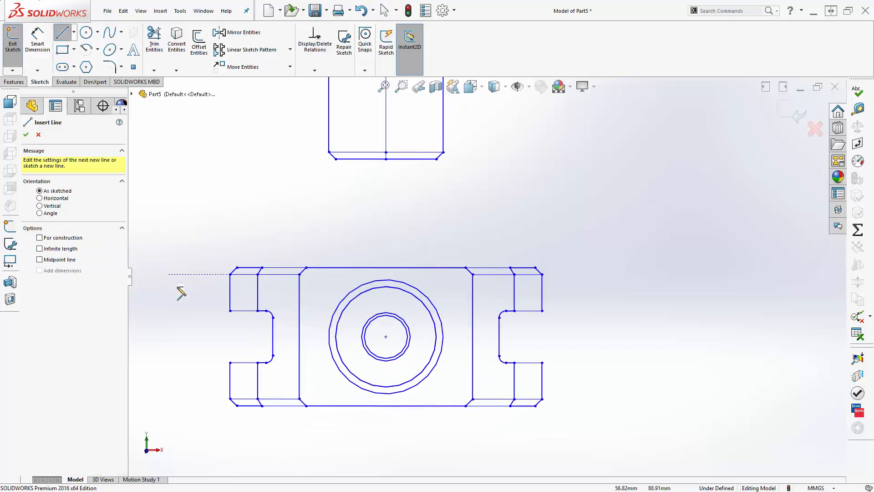
click(273, 337)
click(499, 336)
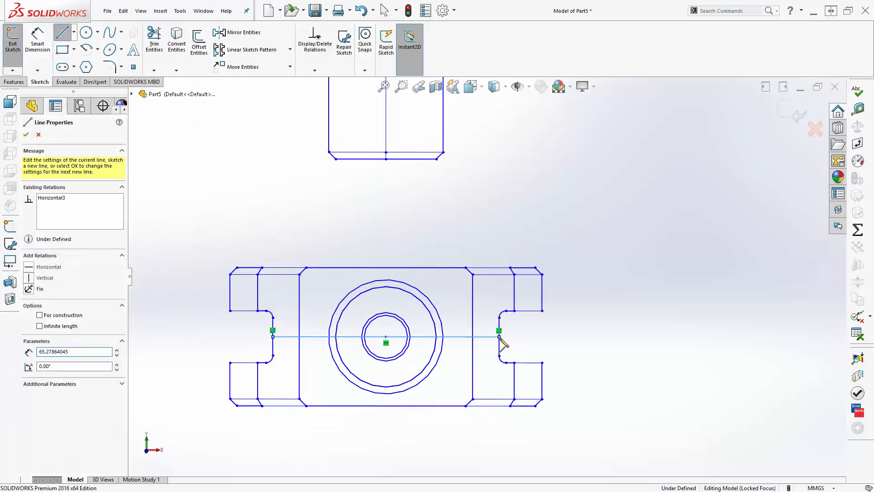
right_click(501, 338)
click(524, 345)
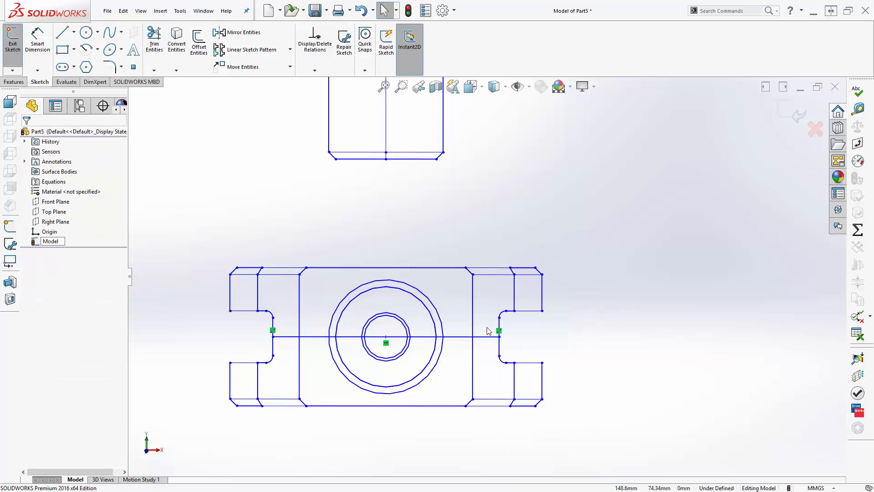
drag(476, 343, 475, 345)
click(509, 298)
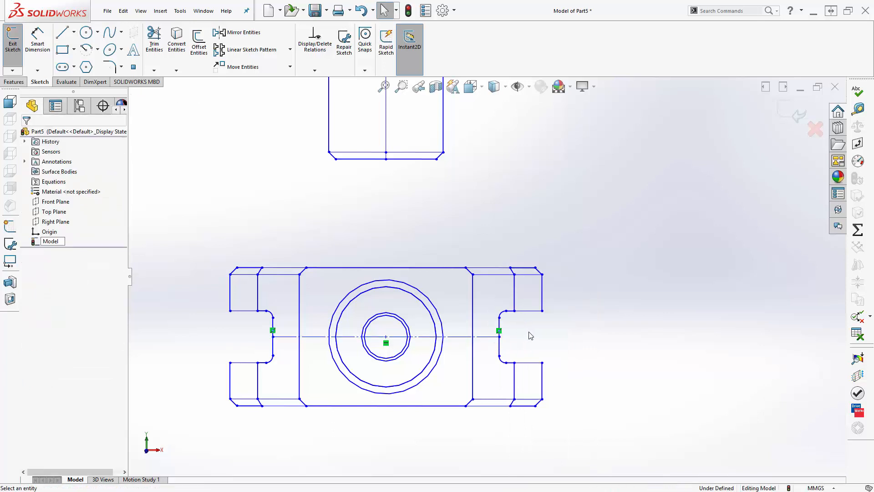
Convert the front view's vertical centre line to construction geometry
key(f)
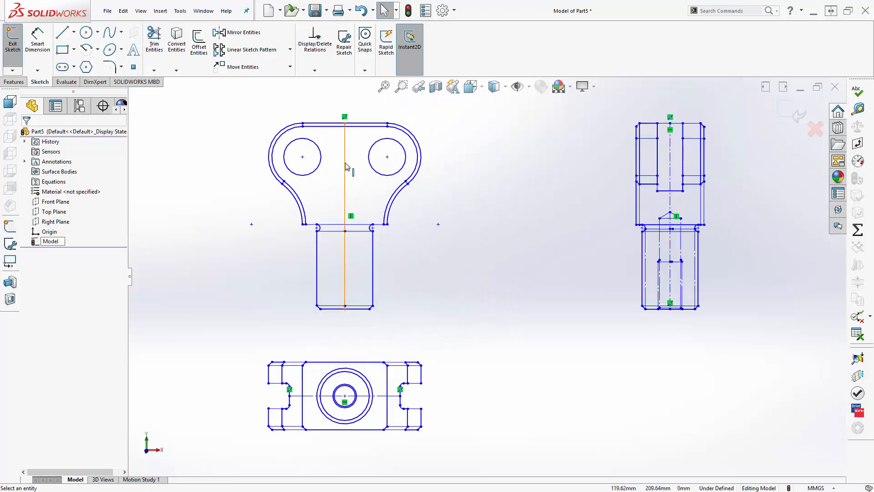
click(345, 182)
click(382, 131)
Assign all entities of the front view to the front sketch of the 3D part
mouse_move(451, 111)
mouse_down()
mouse_move(420, 262)
mouse_move(279, 334)
mouse_move(253, 325)
mouse_up()
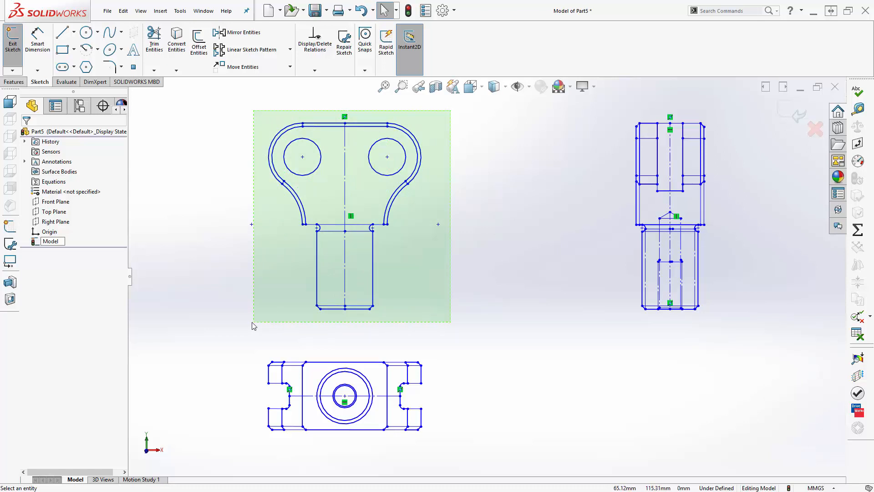
drag(253, 326, 238, 321)
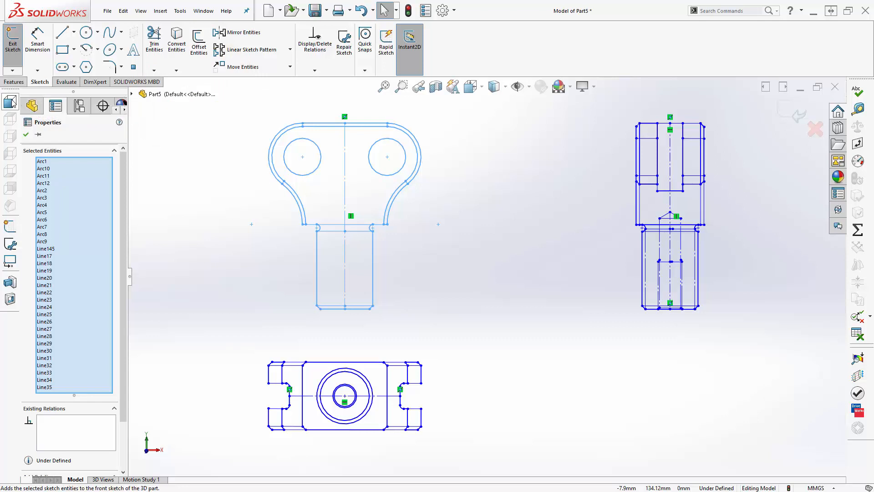
click(11, 102)
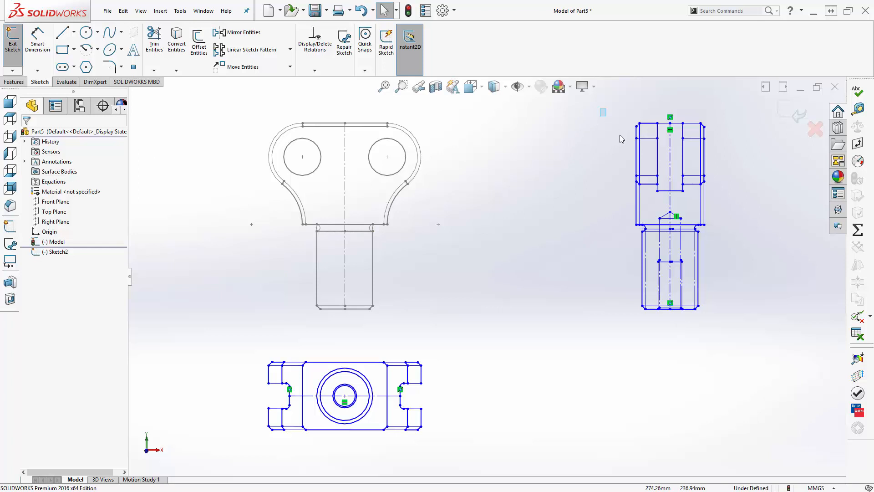
Assign all entities of the side view to the right sketch of the 3D part
drag(620, 136, 742, 336)
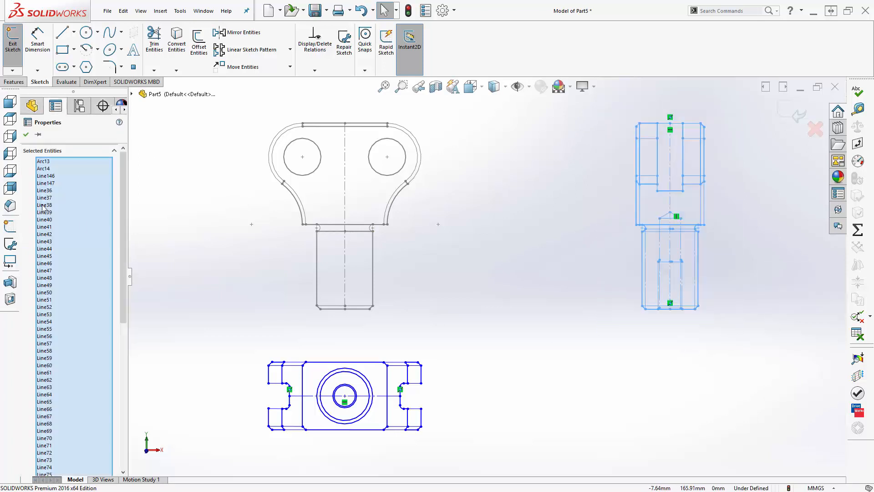
click(10, 136)
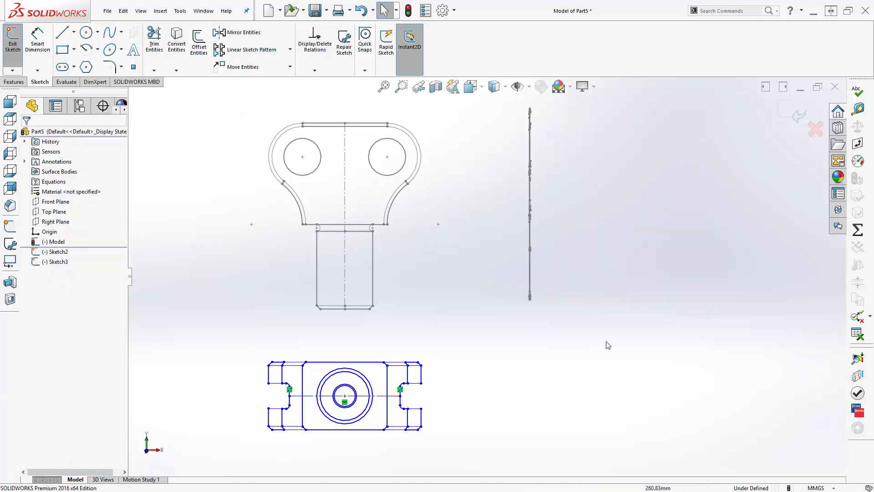
mouse_move(608, 345)
middle_down()
mouse_move(578, 341)
mouse_move(518, 390)
mouse_move(562, 386)
middle_up()
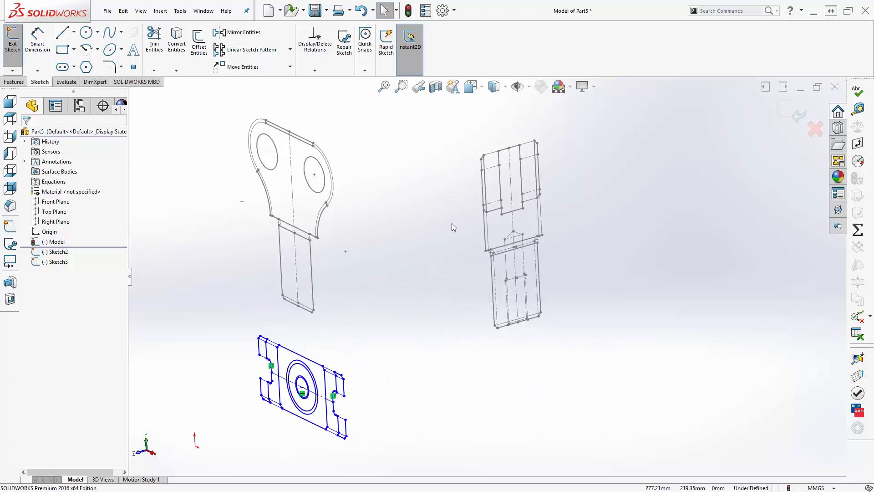
Align the side-view sketch to the front-view sketch using their vertical centre lines
click(510, 182)
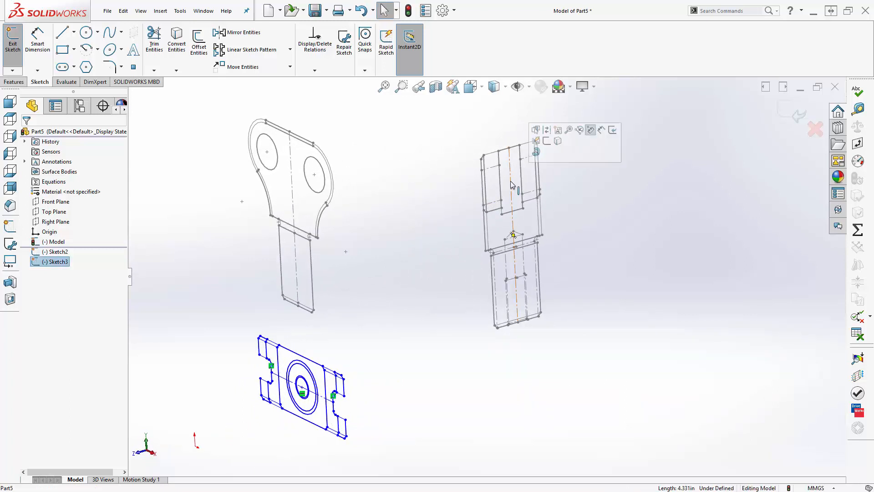
ctrl+click(293, 208)
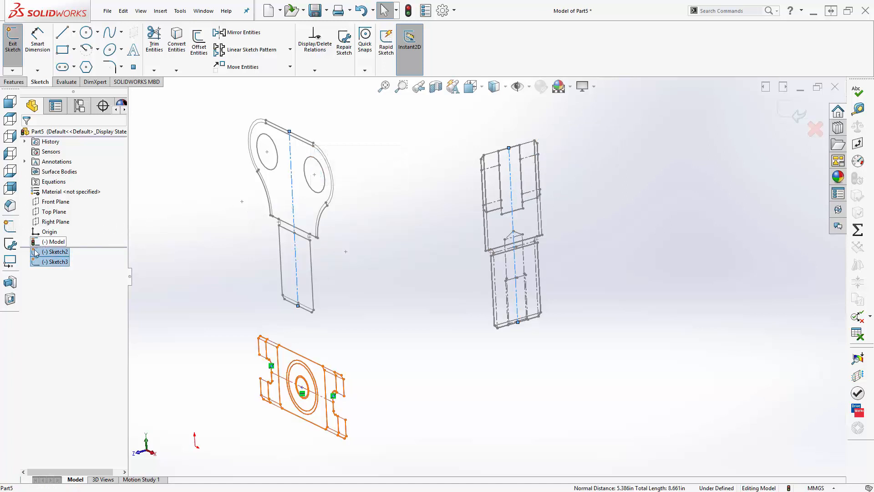
click(11, 262)
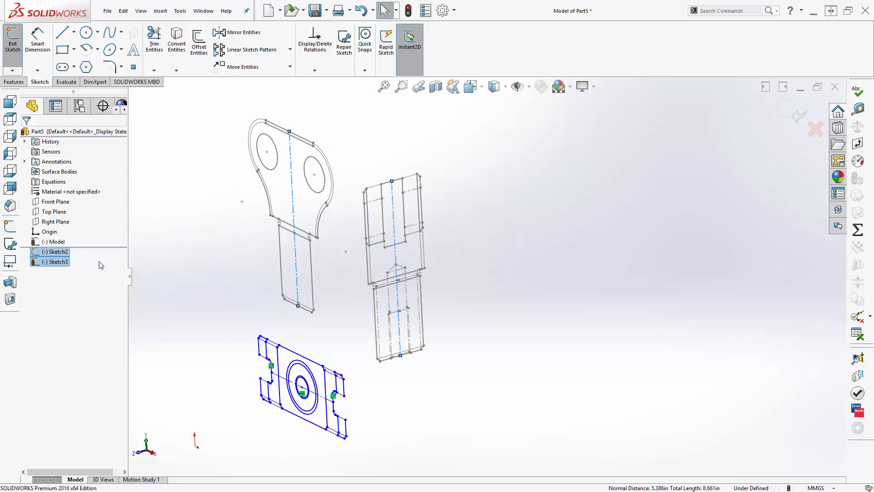
mouse_move(188, 283)
middle_down()
mouse_move(203, 267)
mouse_move(199, 247)
mouse_move(210, 246)
mouse_move(199, 267)
middle_up()
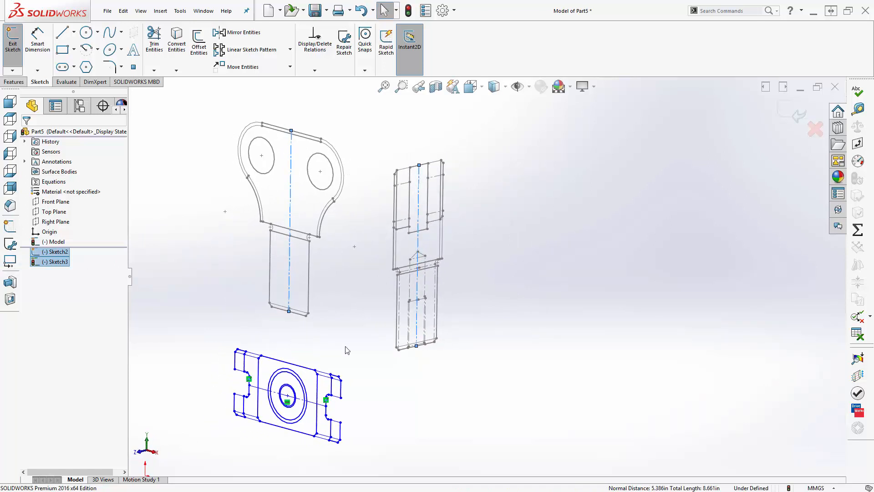
Assign all entities of the lower view to the bottom sketch of the 3D part
mouse_move(362, 344)
mouse_down()
mouse_move(360, 384)
mouse_move(230, 458)
mouse_move(203, 451)
mouse_move(204, 442)
mouse_up()
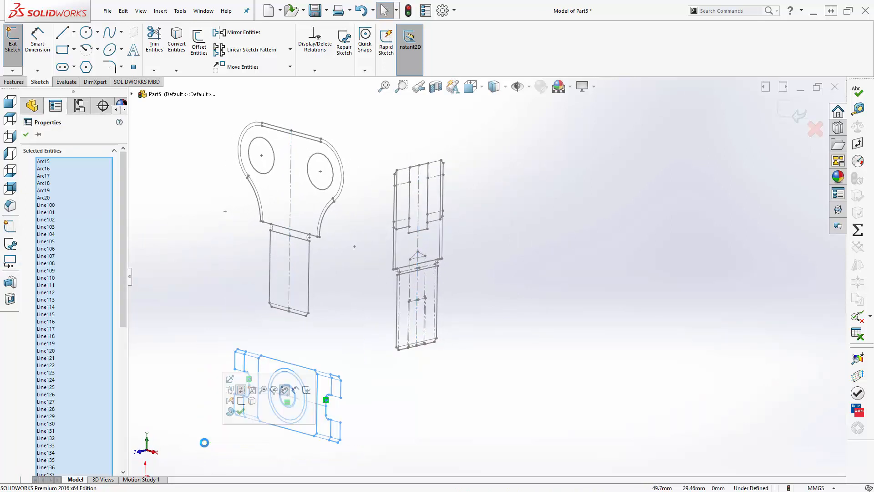
click(10, 171)
scroll(309, 332, down, 3)
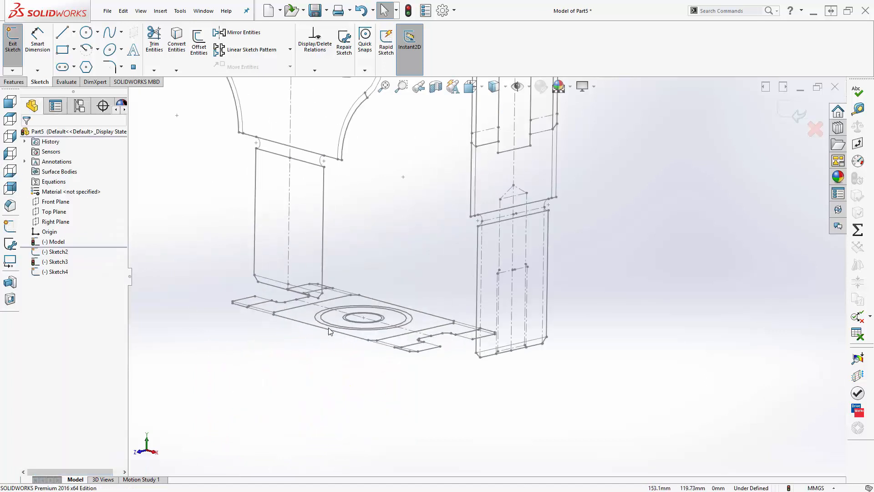
Align the bottom sketch's centre line to the horizontal shoulder line of the front-view sketch
click(409, 334)
ctrl+click(306, 154)
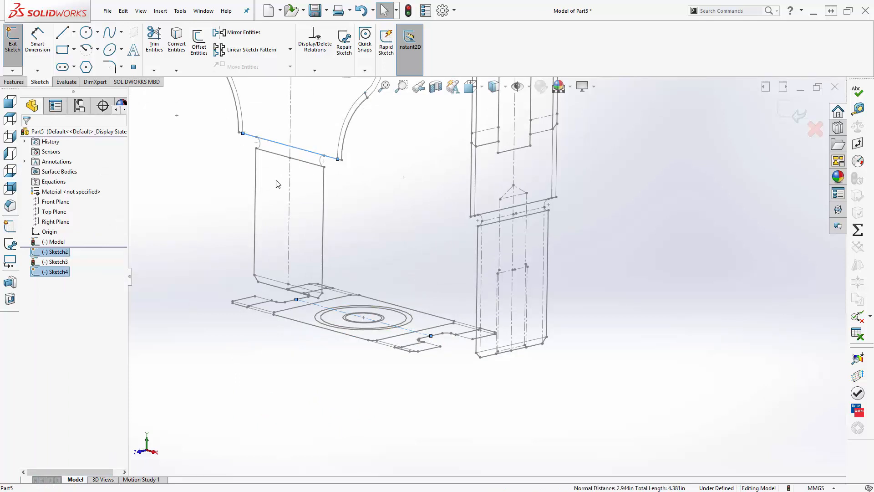
click(10, 262)
scroll(259, 370, up, 5)
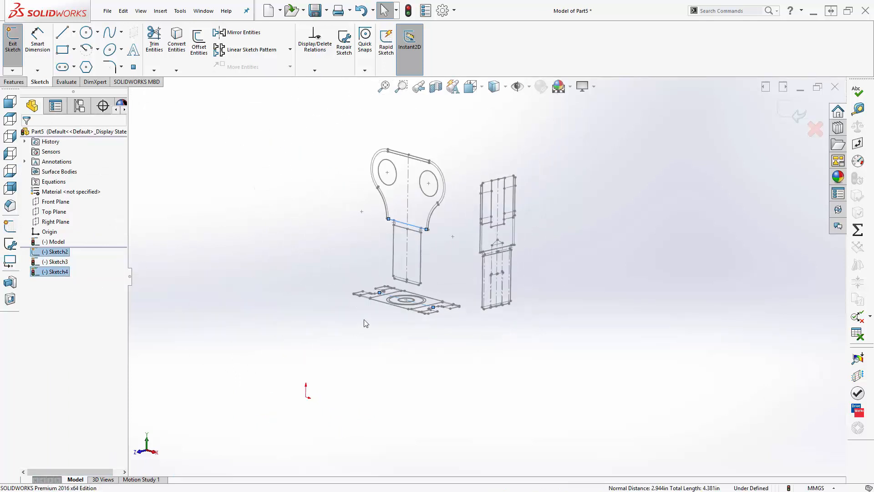
scroll(364, 320, down, 3)
middle_drag(364, 322, 358, 341)
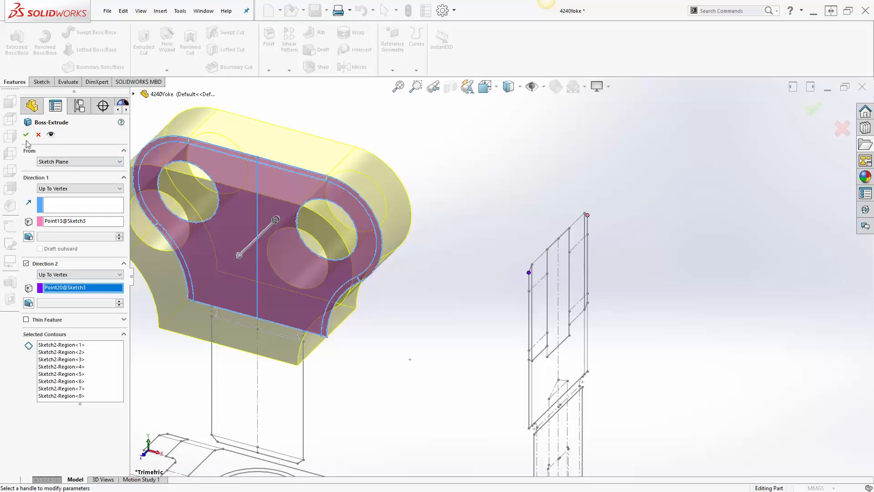
Extrude the yoke head regions in both directions up to the side sketch's corner vertices, and cut the slot region Through All
click(26, 134)
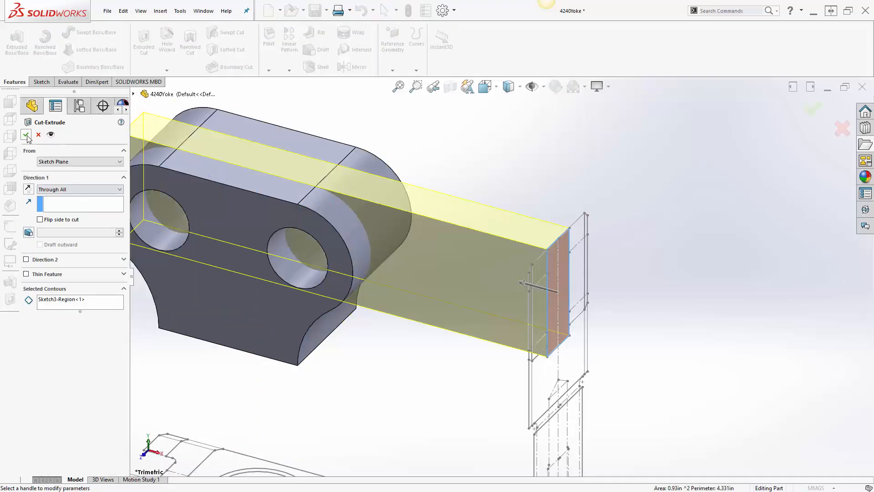
click(26, 134)
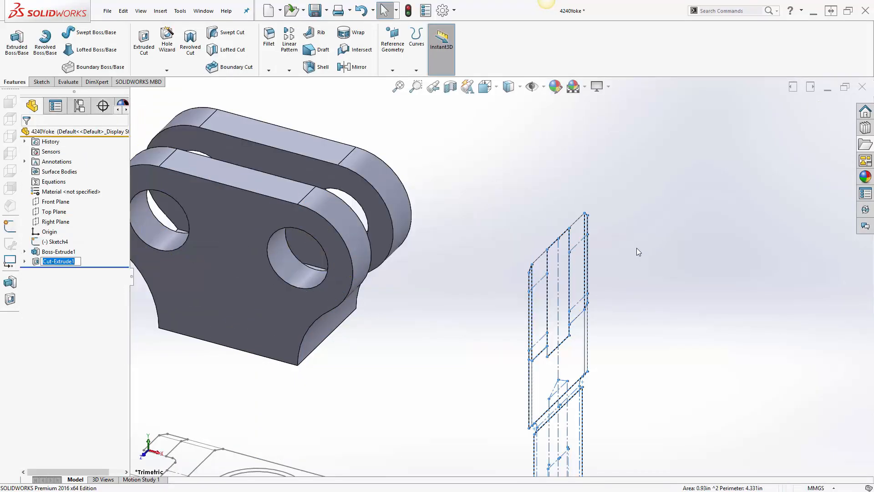
scroll(635, 250, up, 3)
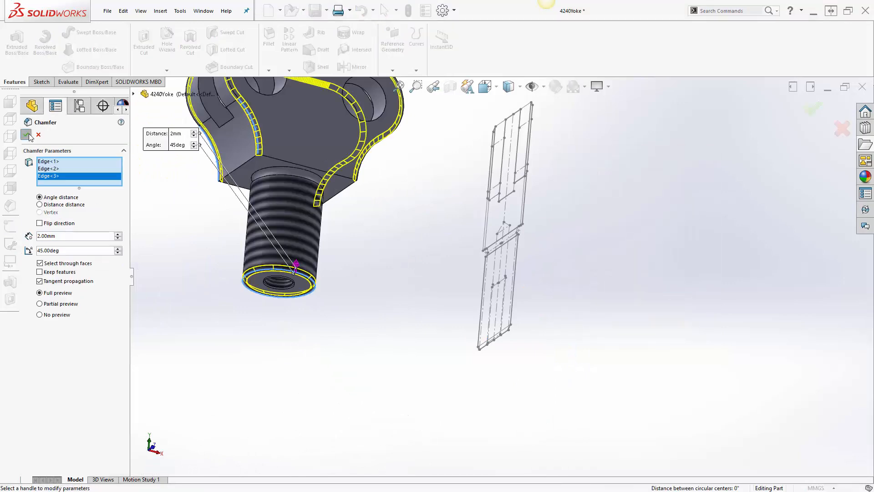
Chamfer the yoke head's outline edges and the threaded shank's end edge by 2 mm at 45 degrees
click(26, 135)
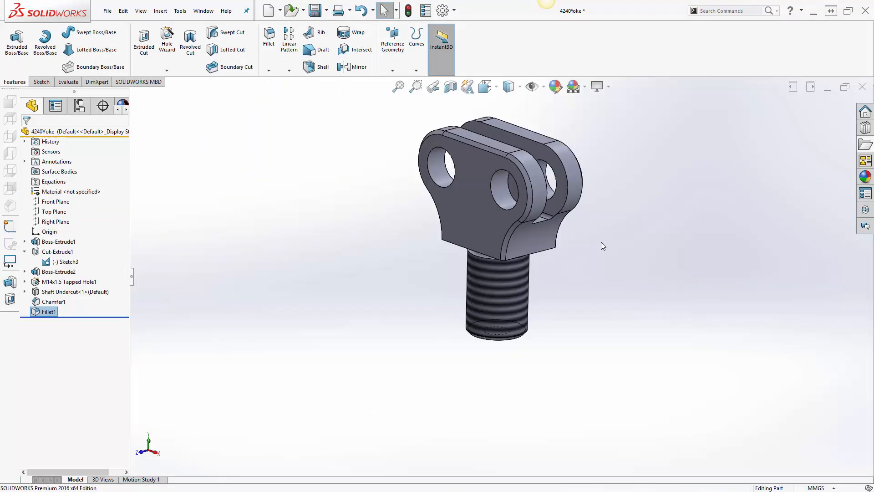
key(space)
click(475, 198)
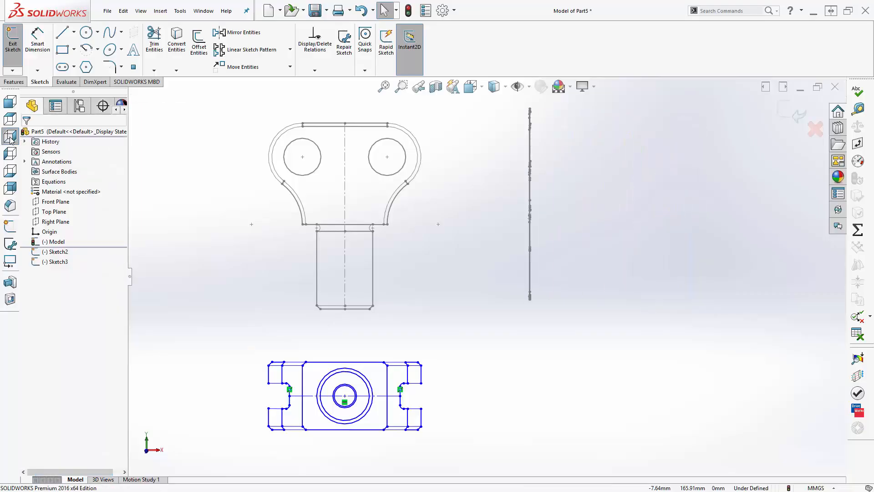
Select all yoke head regions of the front-view sketch with the Contour Select Tool, leaving out the two circular holes
mouse_move(542, 322)
middle_down()
mouse_move(603, 337)
mouse_move(534, 377)
mouse_move(548, 385)
middle_up()
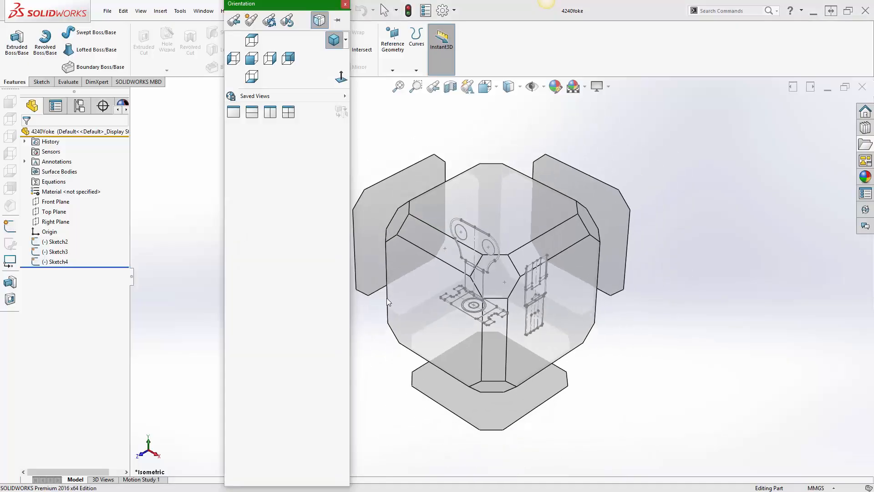
key(ctrl+1)
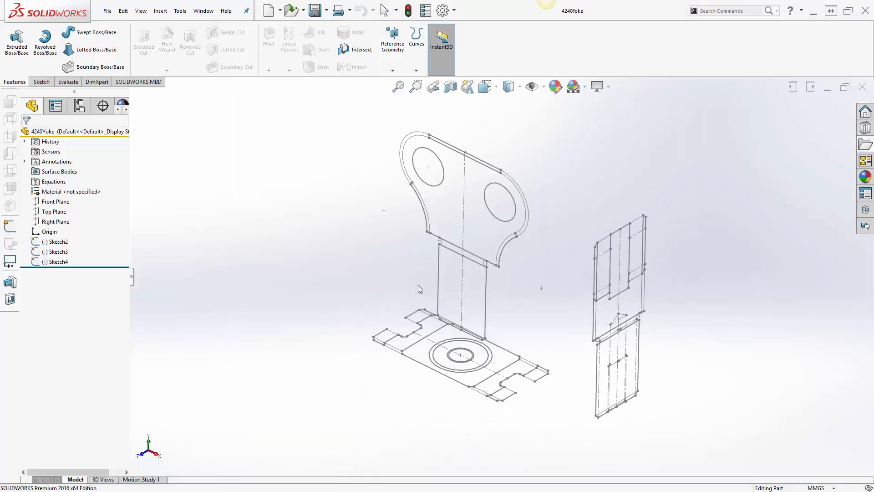
right_click(536, 258)
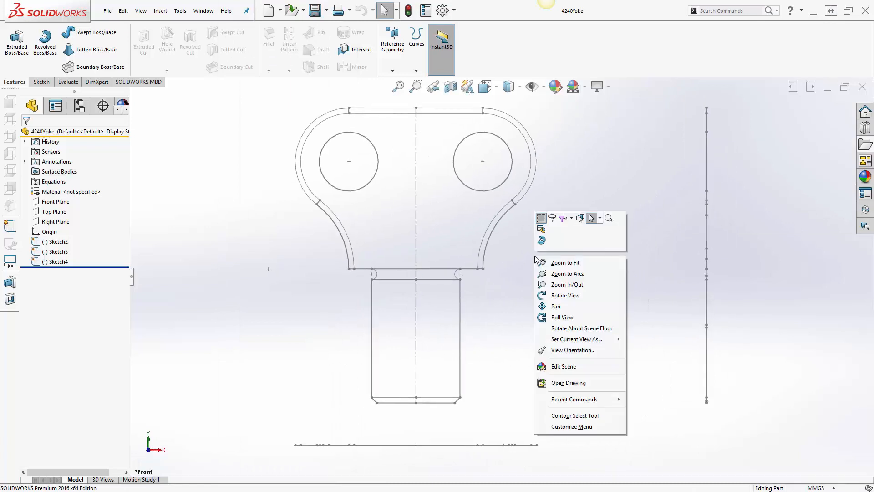
click(576, 416)
scroll(490, 244, down, 3)
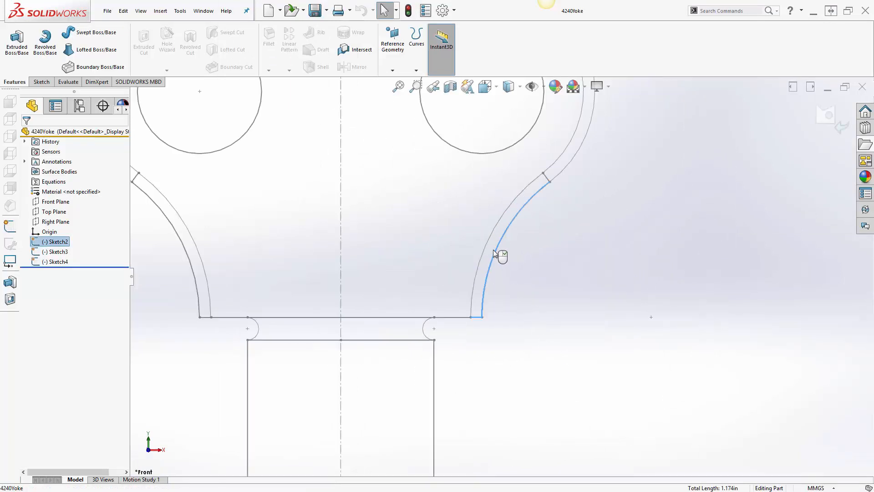
click(493, 249)
scroll(565, 163, up, 3)
scroll(469, 114, down, 2)
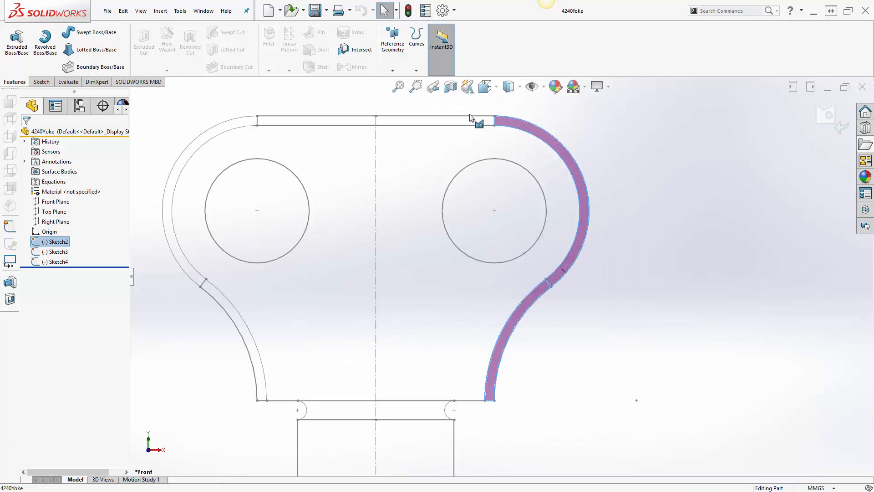
click(460, 120)
click(256, 123)
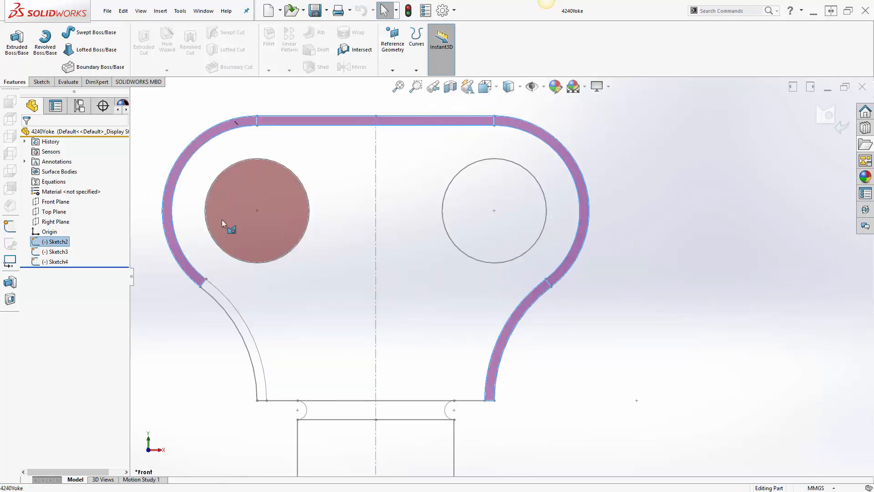
click(274, 297)
click(429, 298)
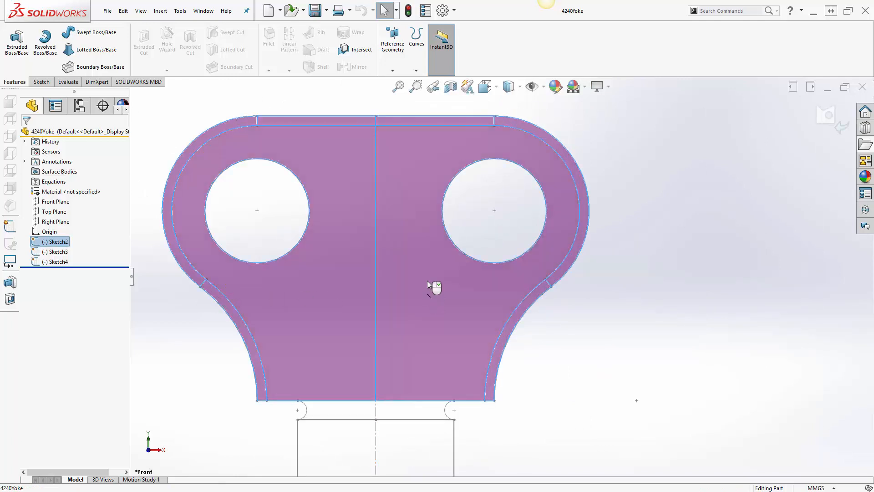
Extrude the selected head regions Up To Vertex in both directions, ending at the two opposite upper corner points of the side sketch
click(17, 46)
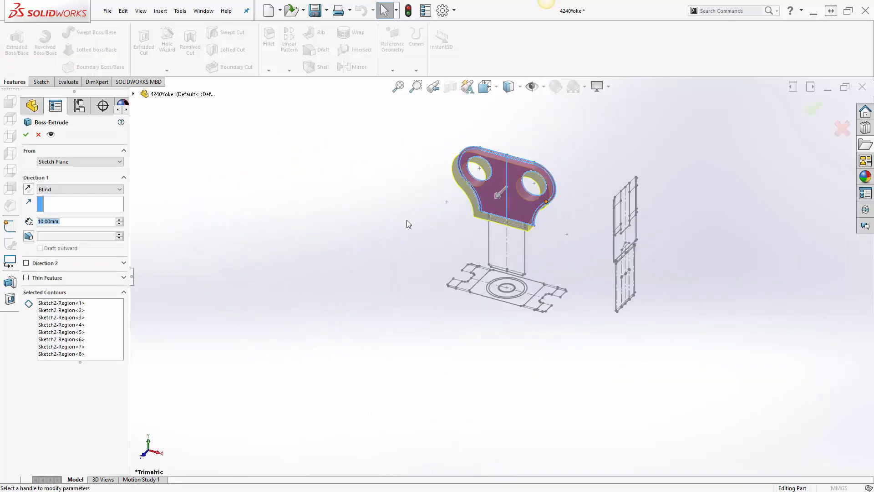
click(79, 189)
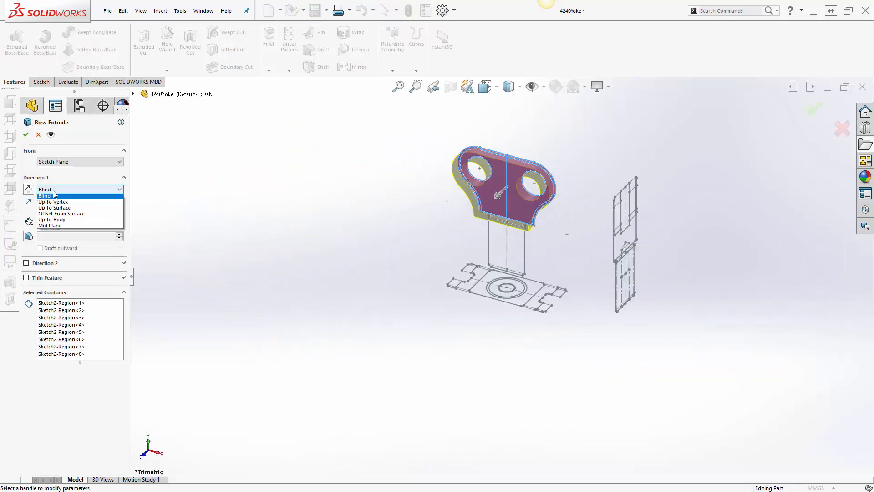
click(54, 203)
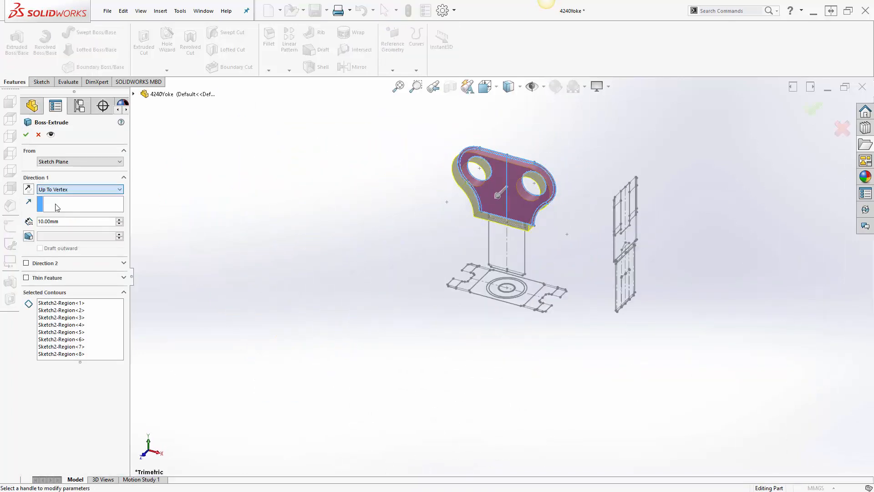
click(26, 264)
click(55, 275)
click(54, 288)
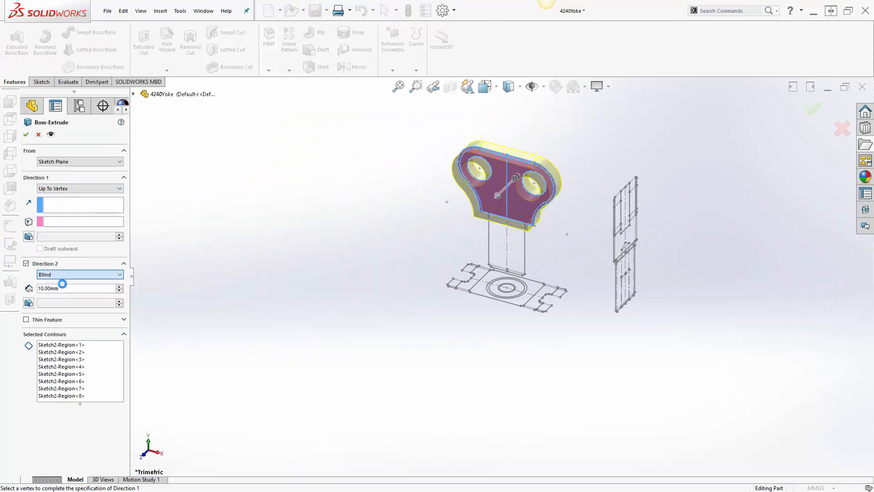
click(64, 222)
scroll(636, 179, down, 5)
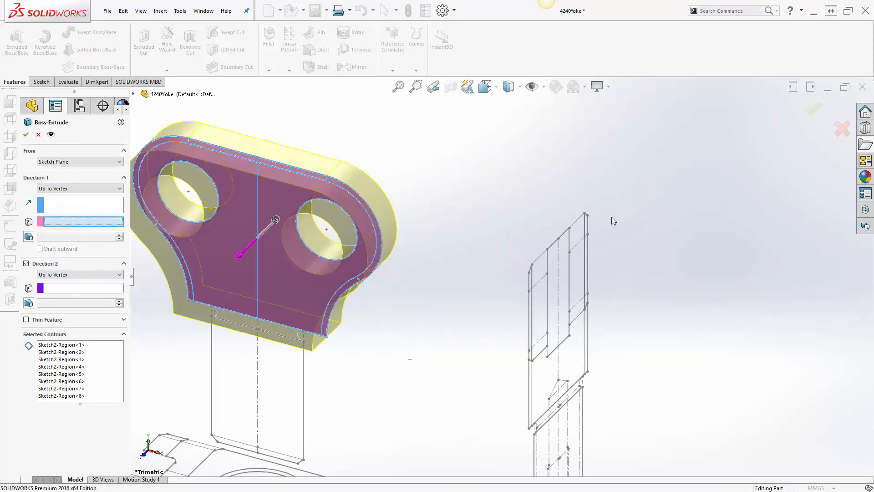
click(588, 215)
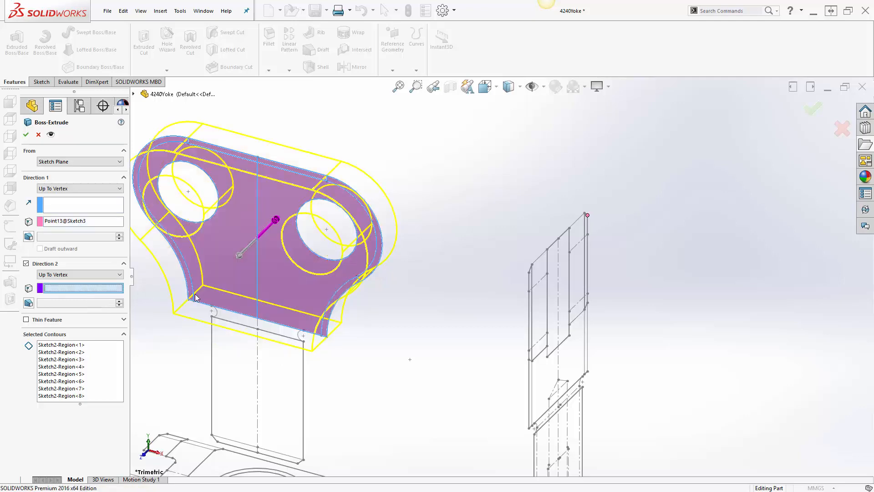
click(530, 272)
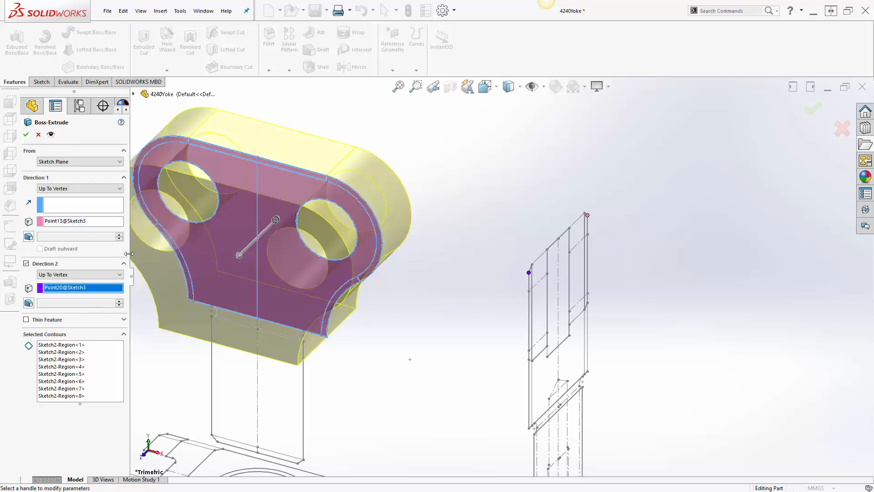
click(25, 134)
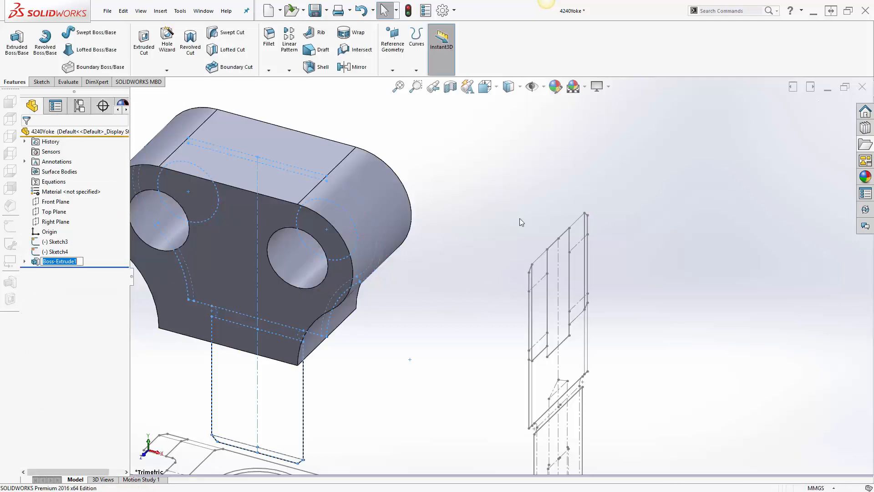
Cut the slot through the yoke head by extruding the side sketch's central upper region Through All
right_click(489, 212)
click(518, 369)
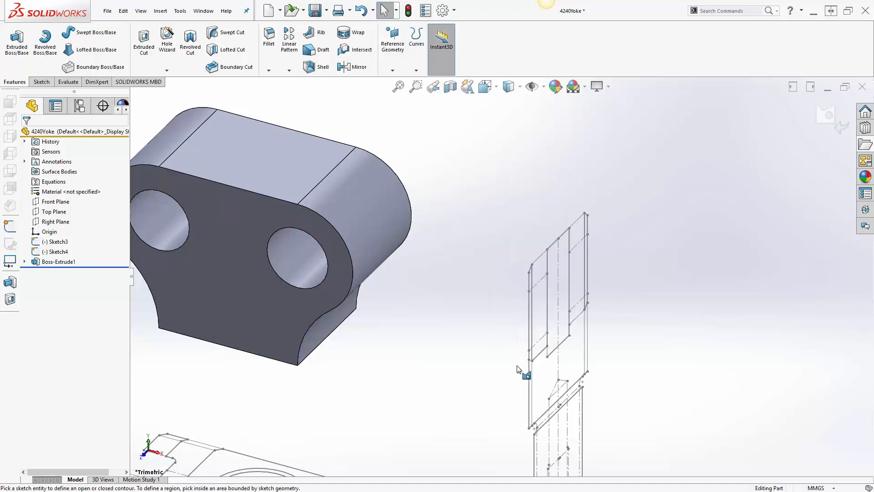
click(564, 272)
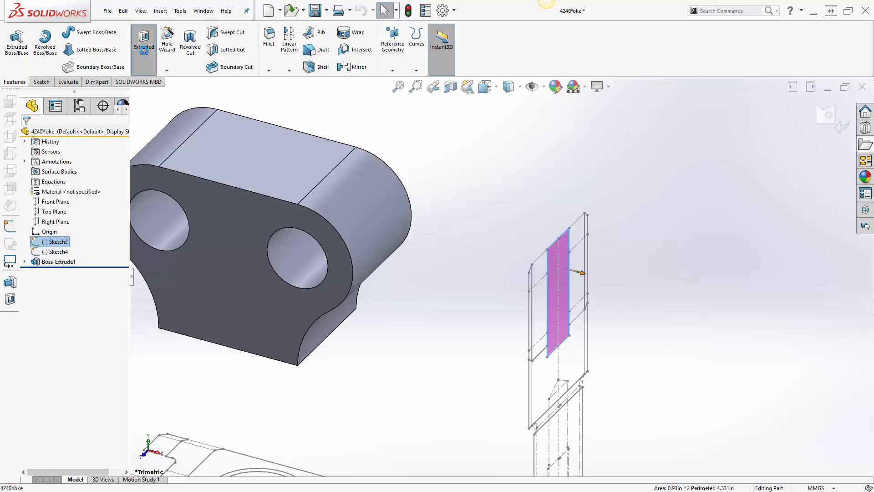
click(144, 40)
click(96, 189)
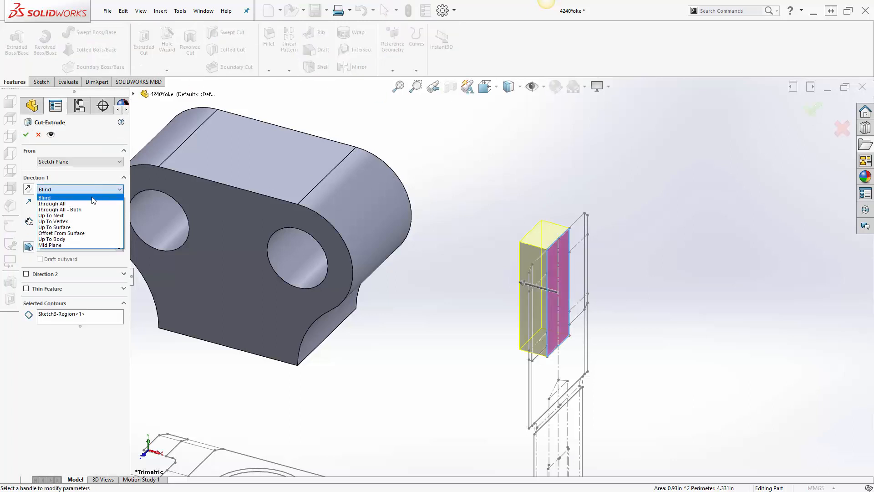
click(85, 204)
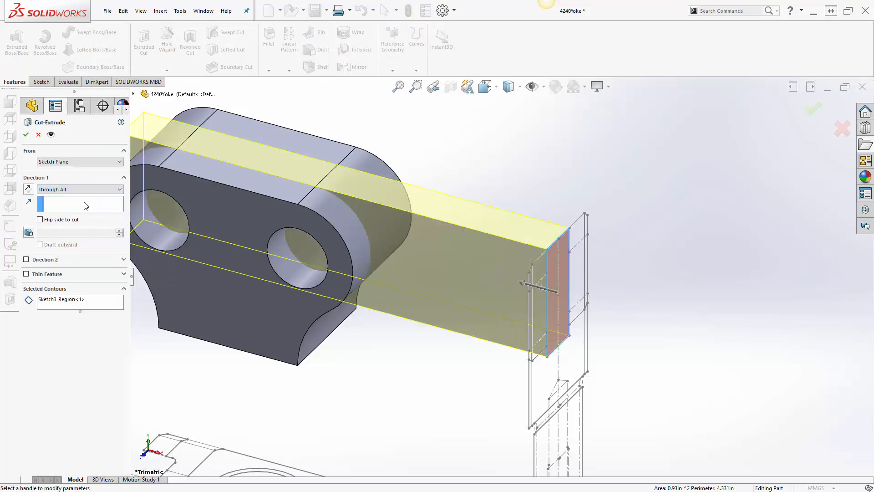
click(26, 135)
Show the side-view sketch absorbed by the slot cut again
key(f)
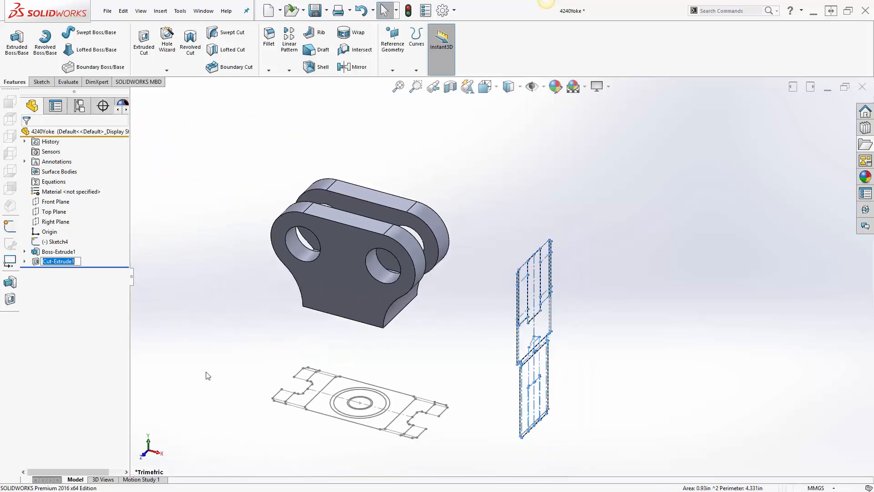
scroll(300, 422, down, 2)
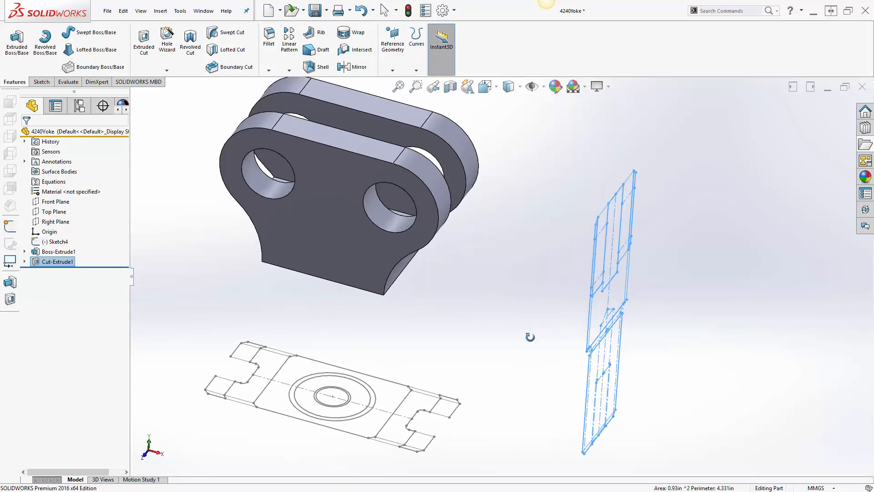
click(525, 336)
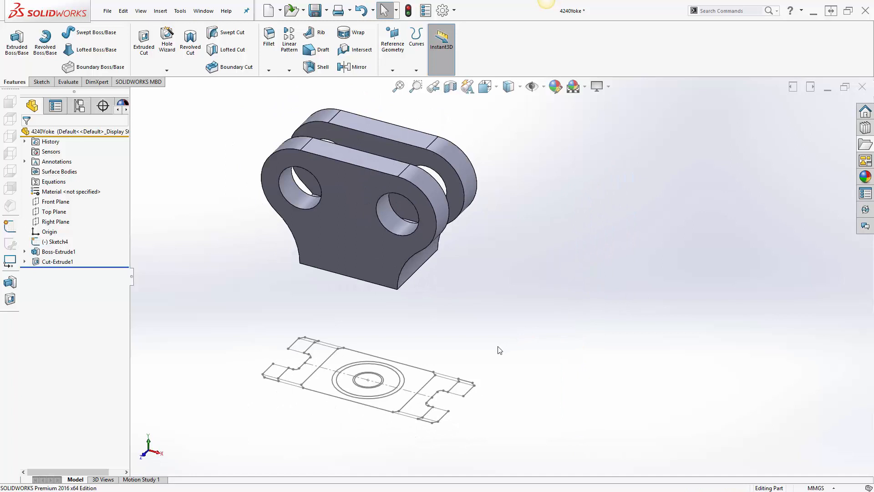
click(24, 262)
right_click(62, 272)
key(Escape)
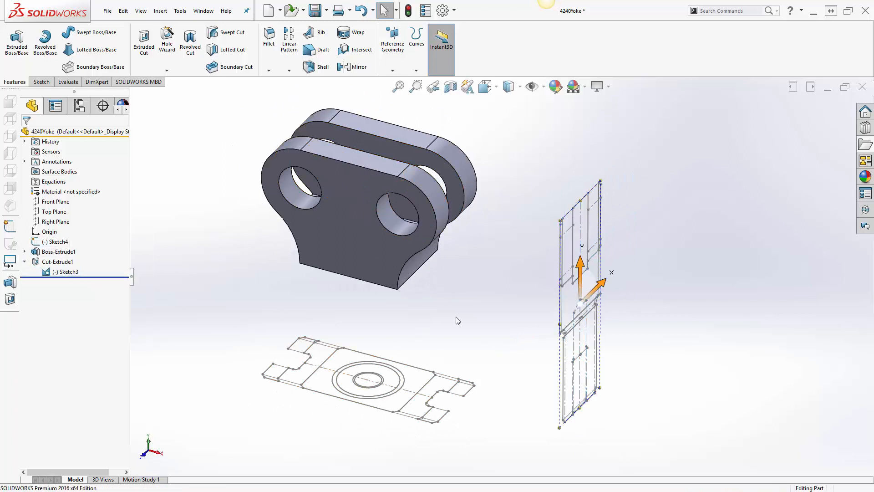
Extrude the bottom sketch's outer shank circle, starting from the lower corner vertex of the side sketch
right_click(438, 385)
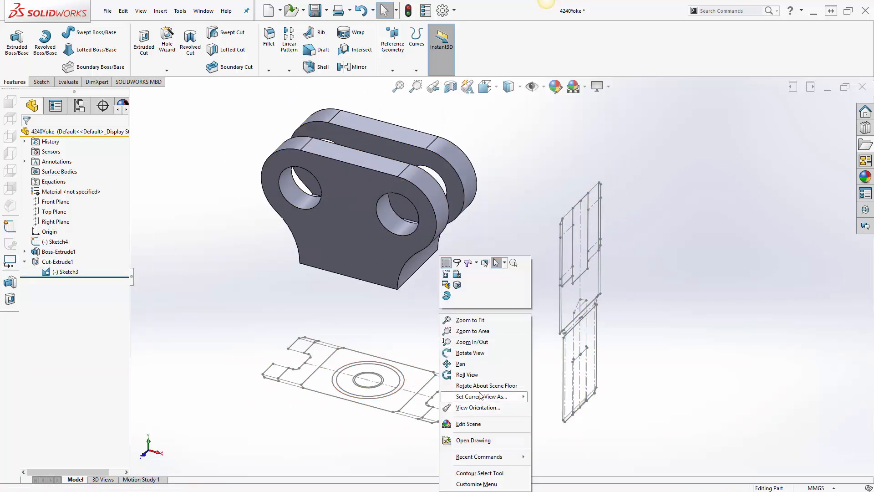
click(482, 473)
click(407, 385)
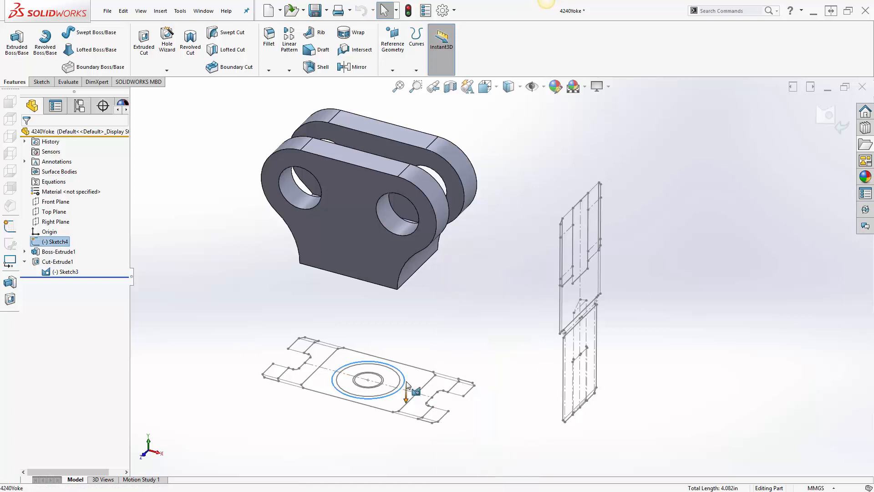
click(10, 46)
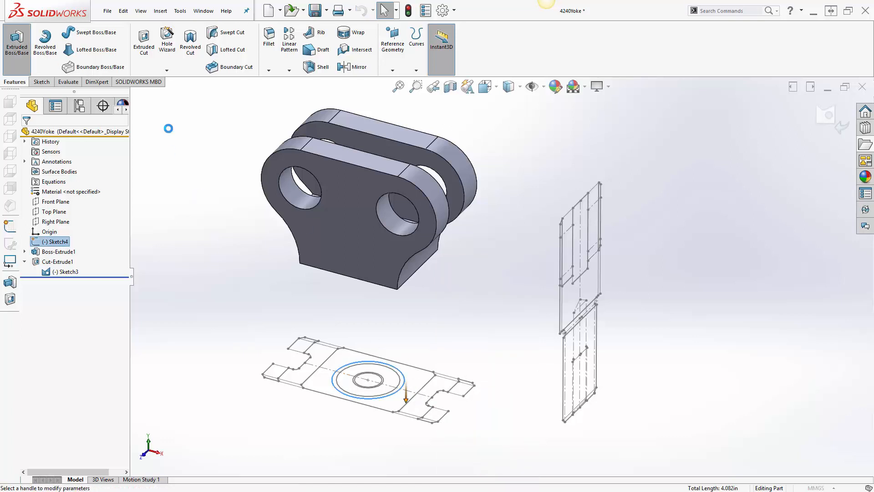
click(63, 161)
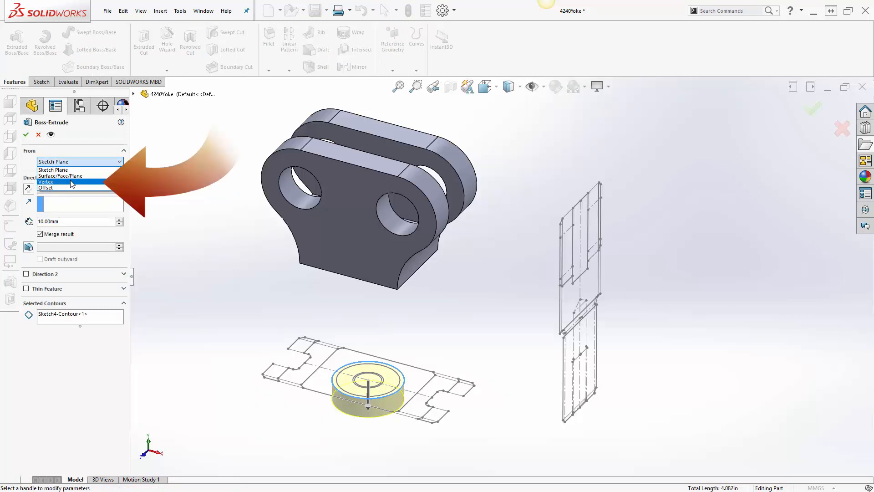
click(71, 181)
scroll(606, 460, down, 3)
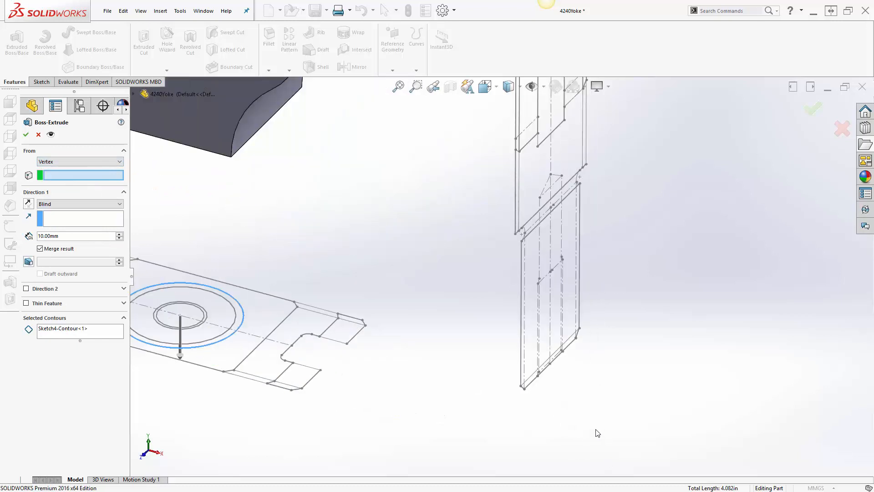
scroll(415, 269, up, 2)
click(517, 354)
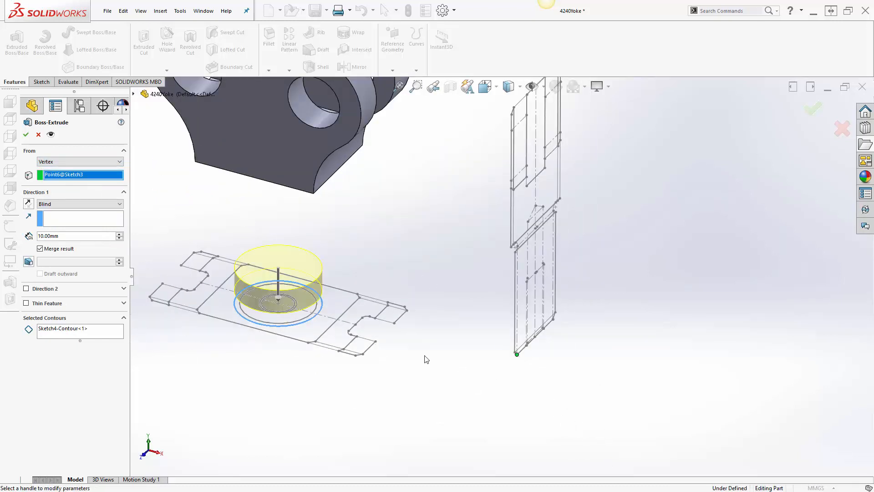
End the shank extrusion Up To Surface at the underside face of the yoke head and complete it
middle_drag(369, 342, 390, 265)
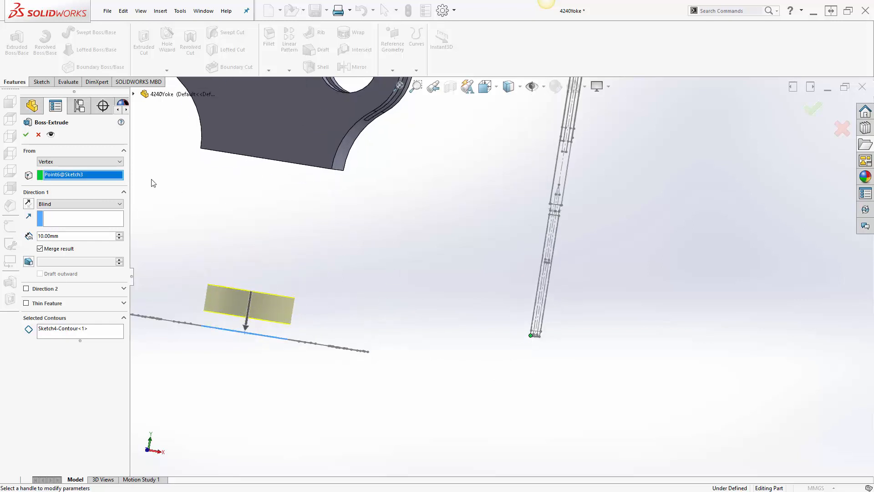
click(56, 205)
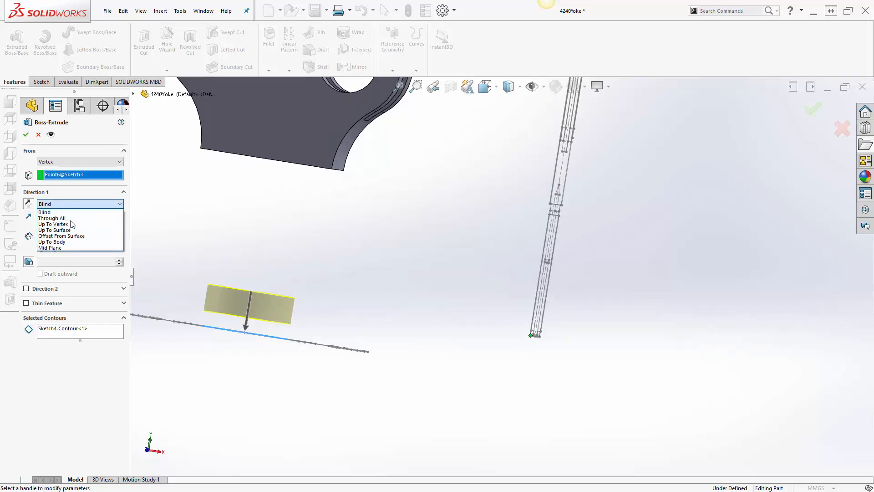
click(55, 230)
middle_drag(187, 221, 211, 189)
click(214, 168)
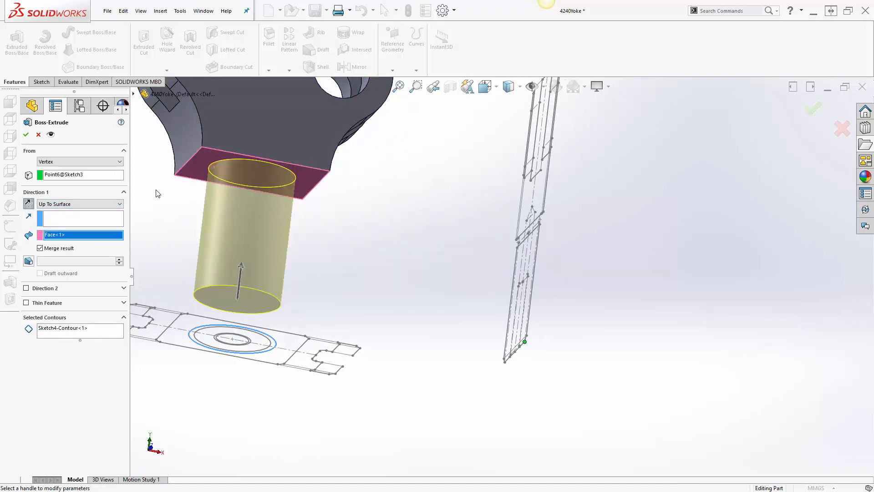
click(26, 133)
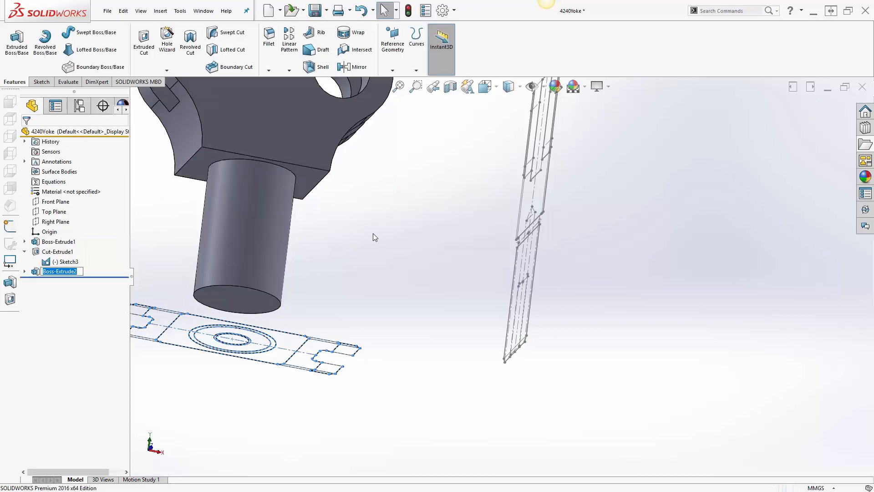
Start a Hole Wizard hole and position it at the centre of the shank's bottom face
mouse_move(373, 233)
middle_down()
mouse_move(398, 263)
mouse_move(392, 278)
mouse_move(376, 247)
mouse_move(369, 250)
middle_up()
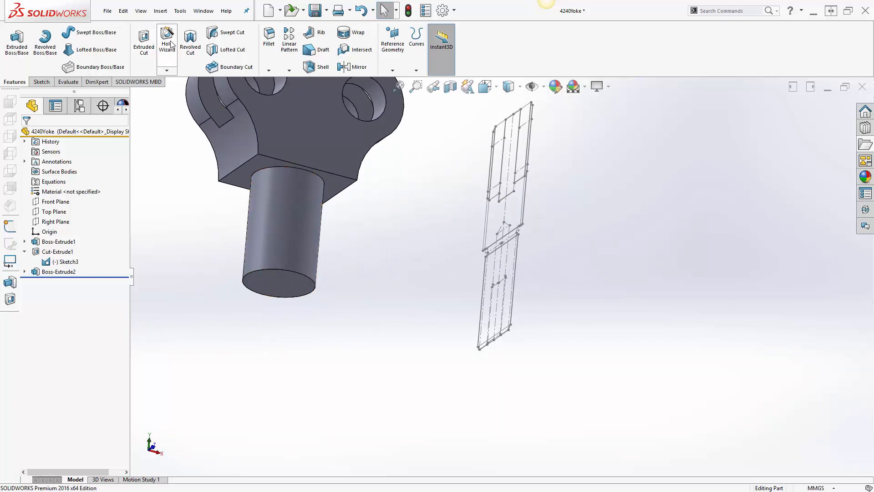
click(163, 64)
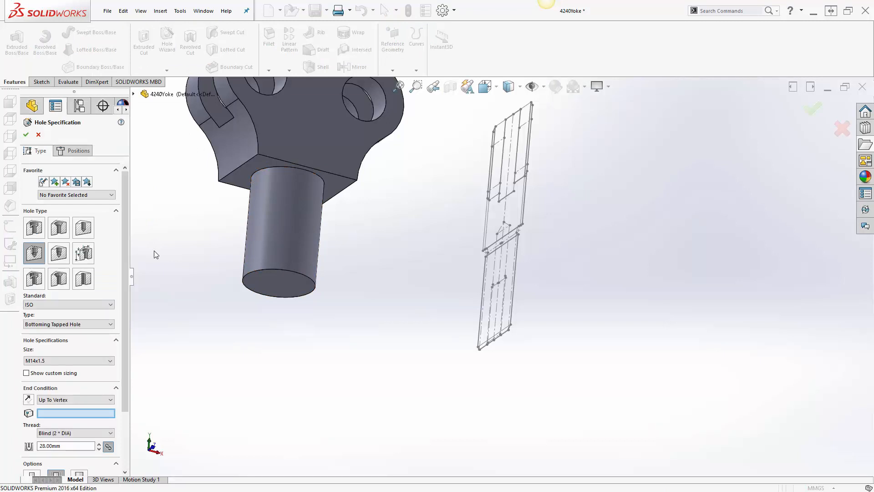
click(74, 151)
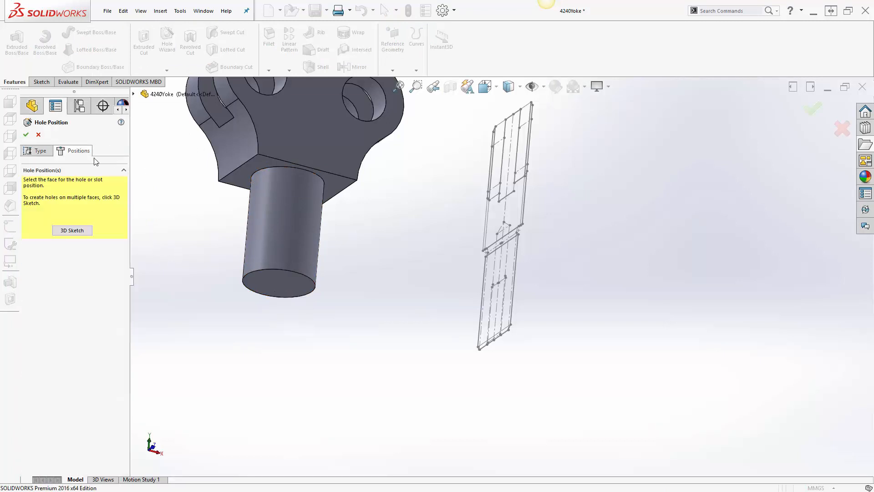
click(268, 283)
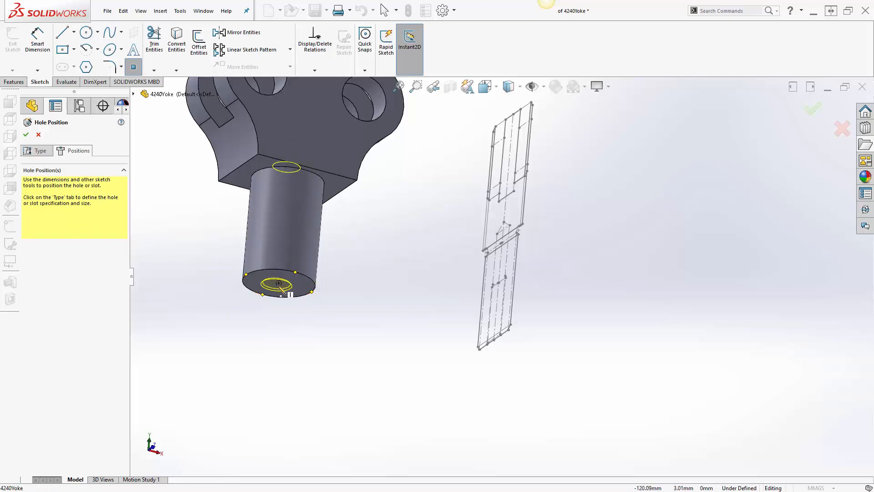
click(279, 283)
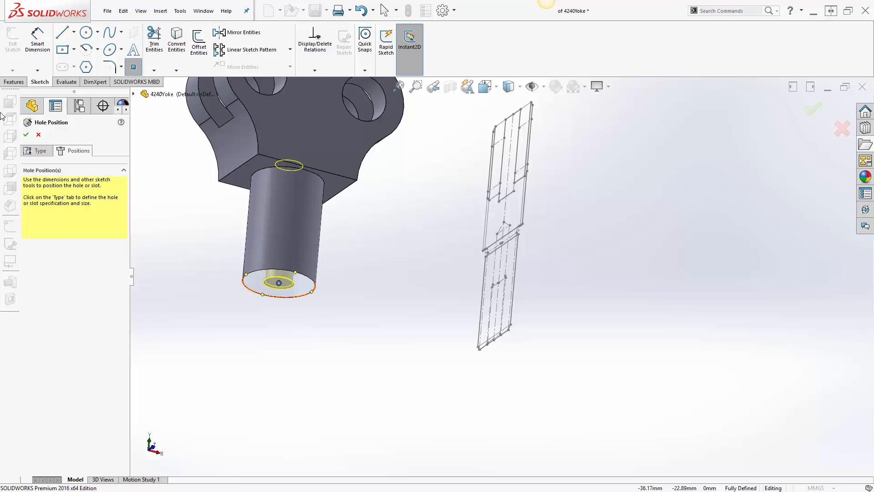
Specify an ISO M14x1.5 bottoming tapped hole ending Up To Vertex at the side sketch's drill-tip apex, and complete it
click(27, 152)
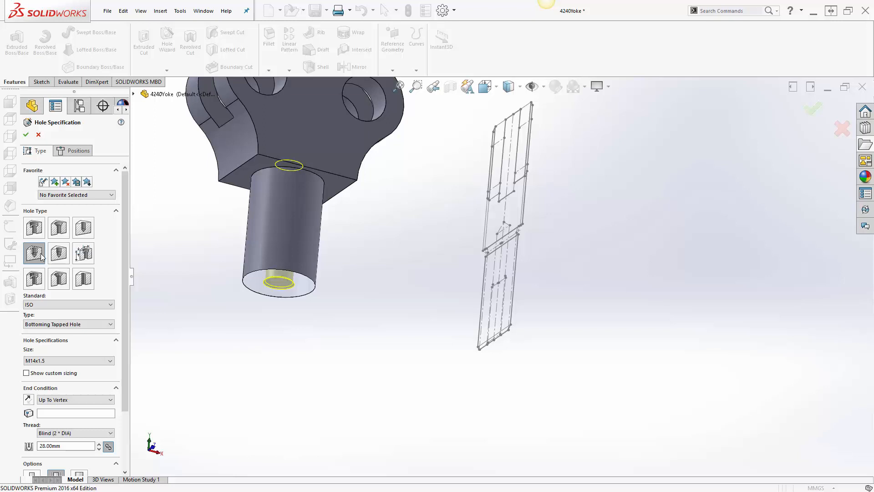
scroll(68, 269, down, 3)
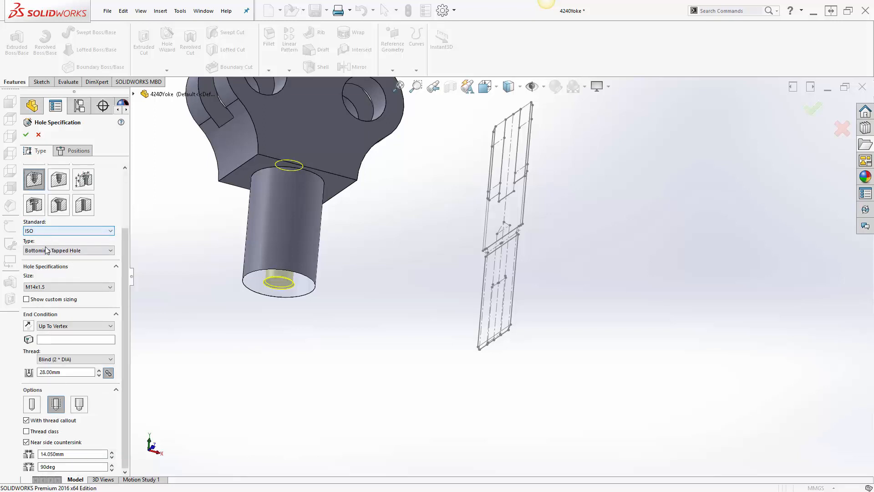
click(51, 287)
click(48, 287)
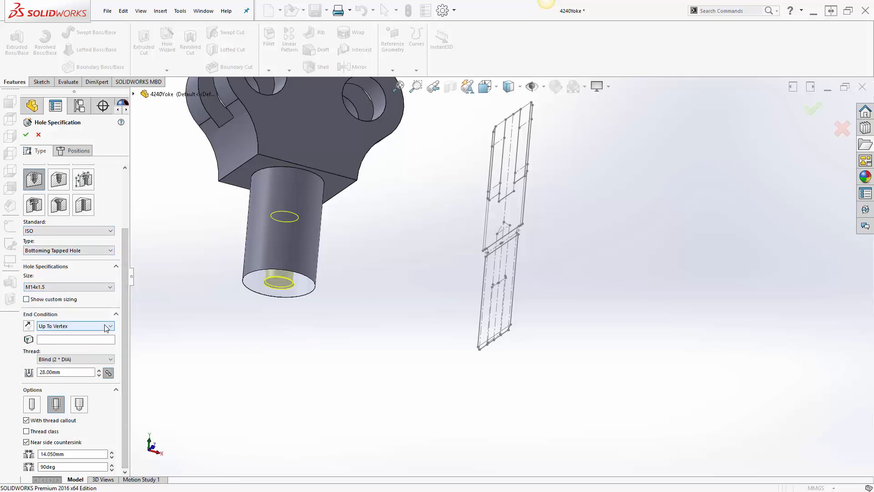
click(73, 326)
click(62, 337)
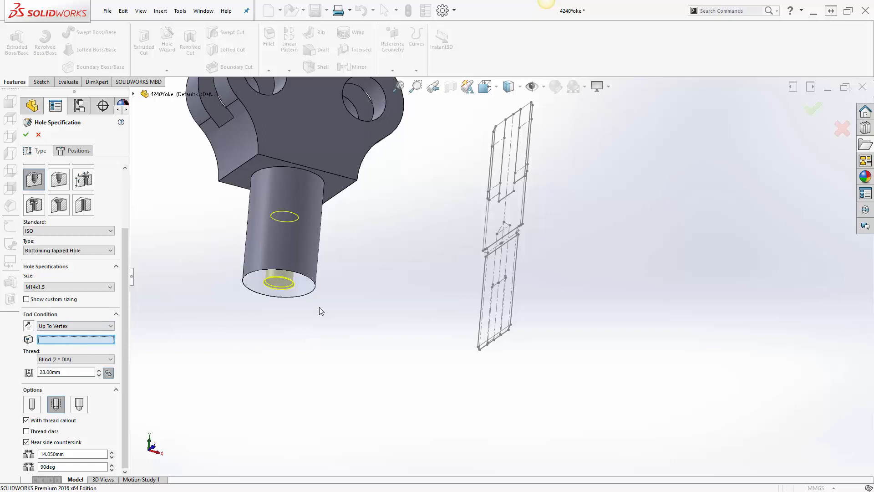
click(504, 223)
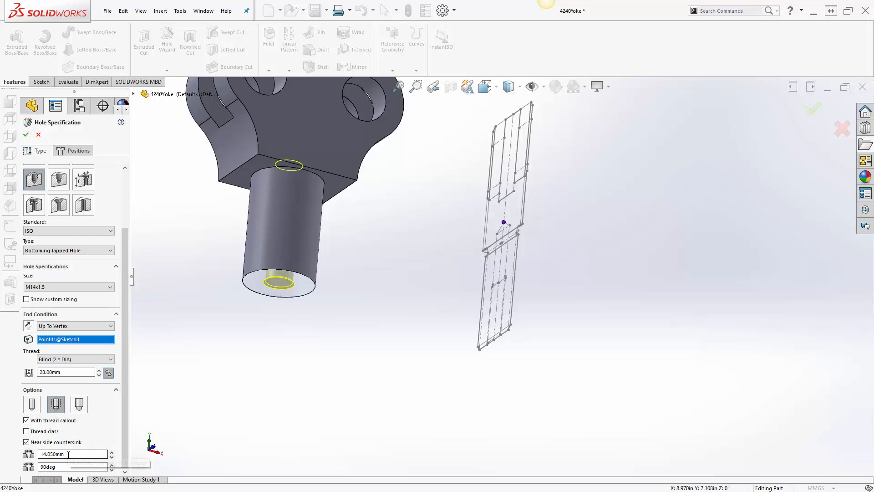
click(25, 134)
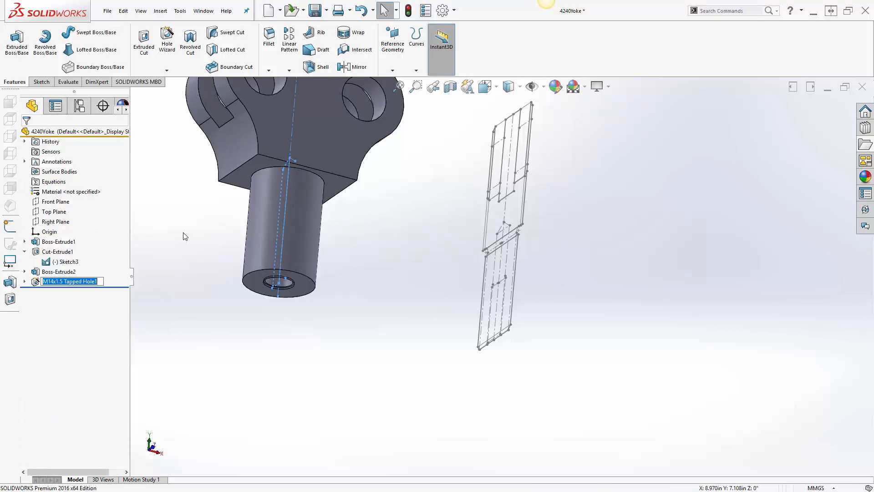
click(563, 269)
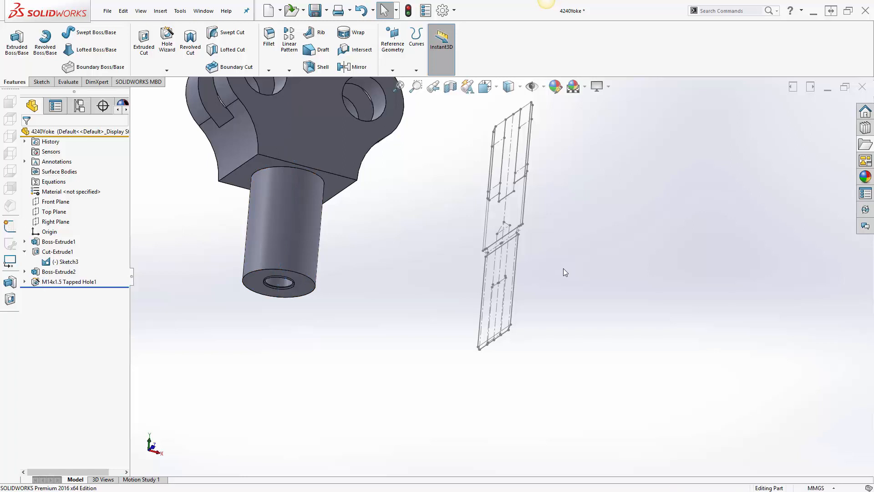
Place the Shaft Undercut library feature on the yoke head's underside, referencing the shank's upper circular edge
click(865, 128)
click(718, 145)
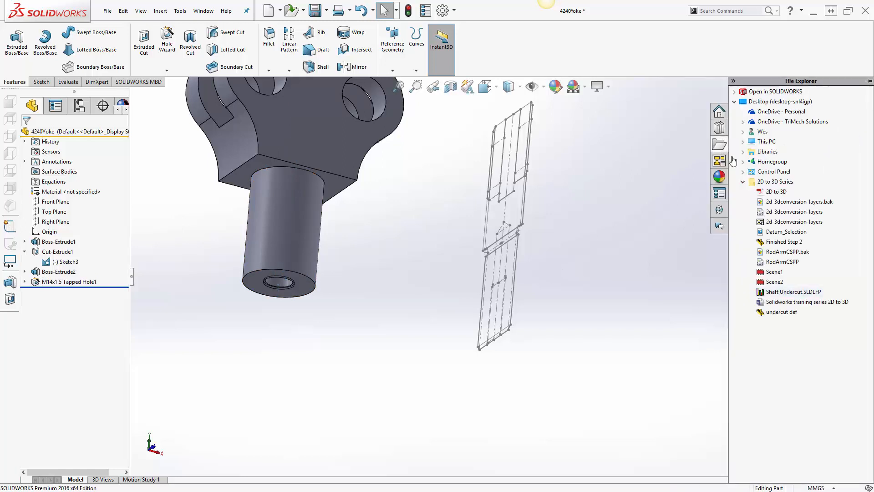
drag(781, 293, 316, 174)
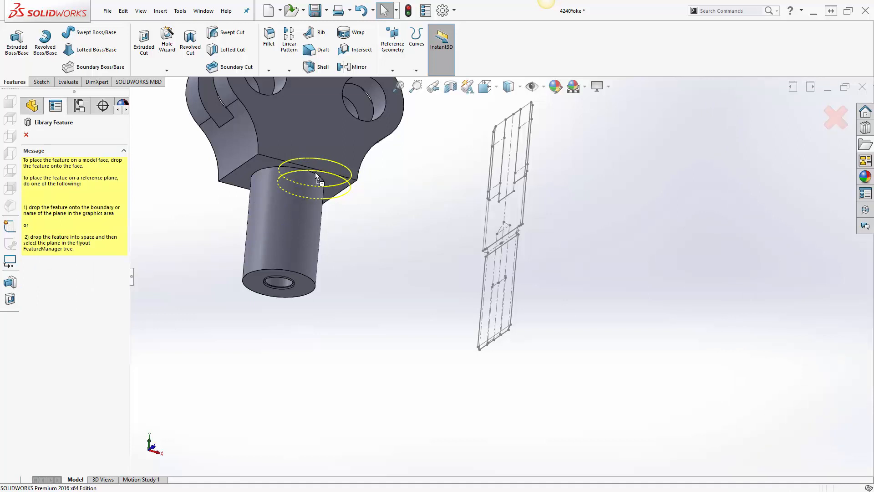
drag(316, 173, 316, 173)
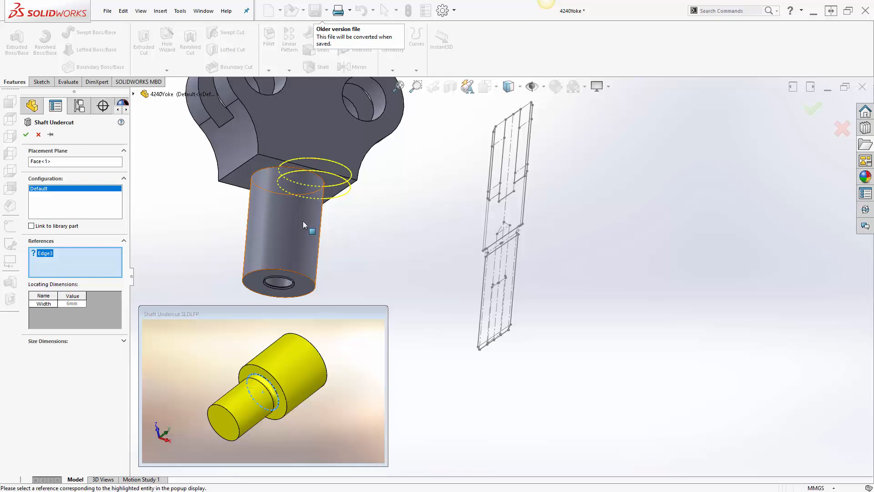
click(273, 170)
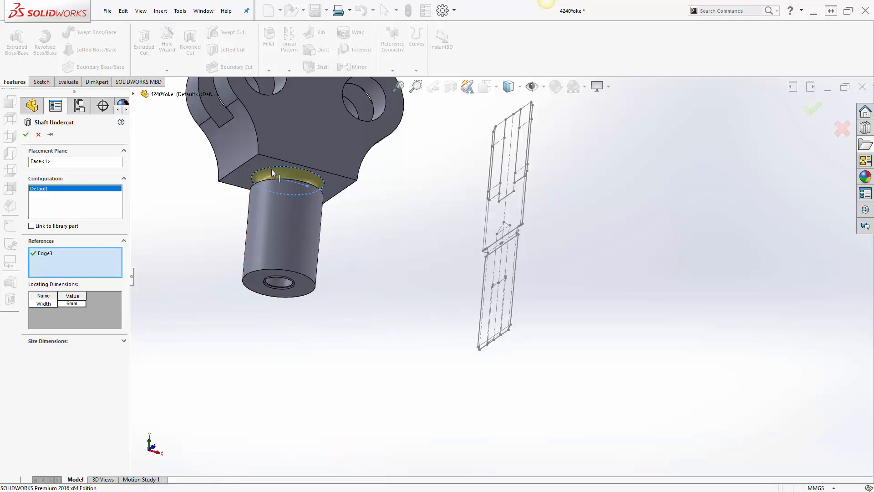
Set the shaft undercut's width to 4 mm and complete the feature
click(75, 304)
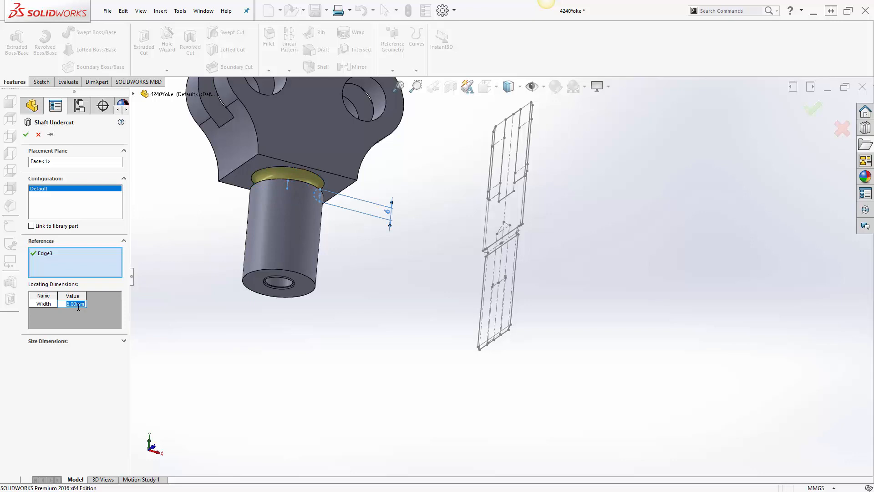
text(4mm)
key(Return)
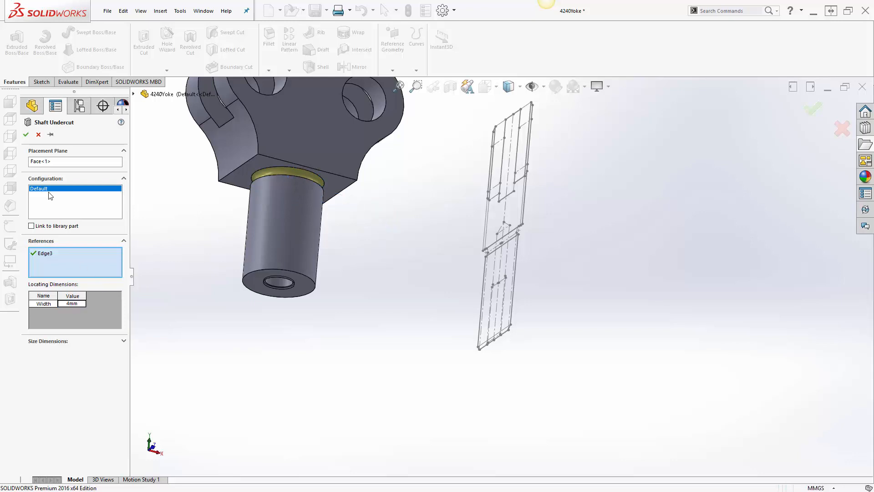
click(26, 135)
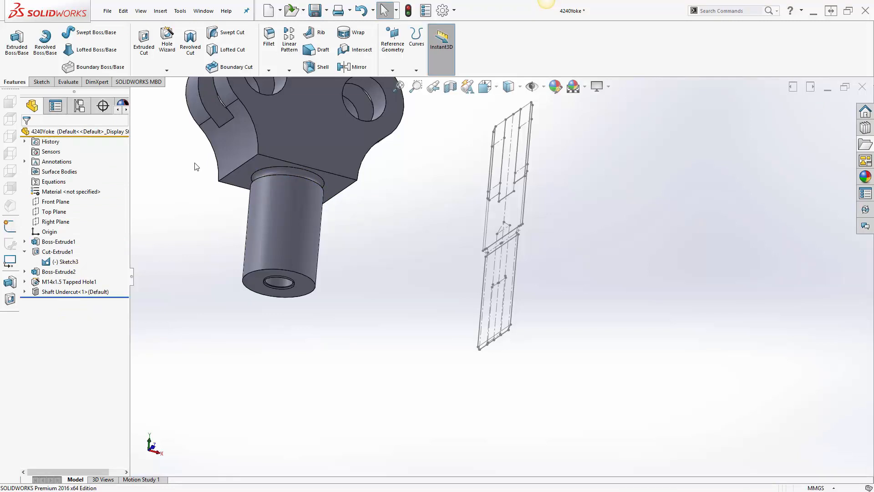
Start a cosmetic thread on the shank's lower outer circular edge, starting from the shank's bottom face
click(160, 10)
mouse_move(224, 342)
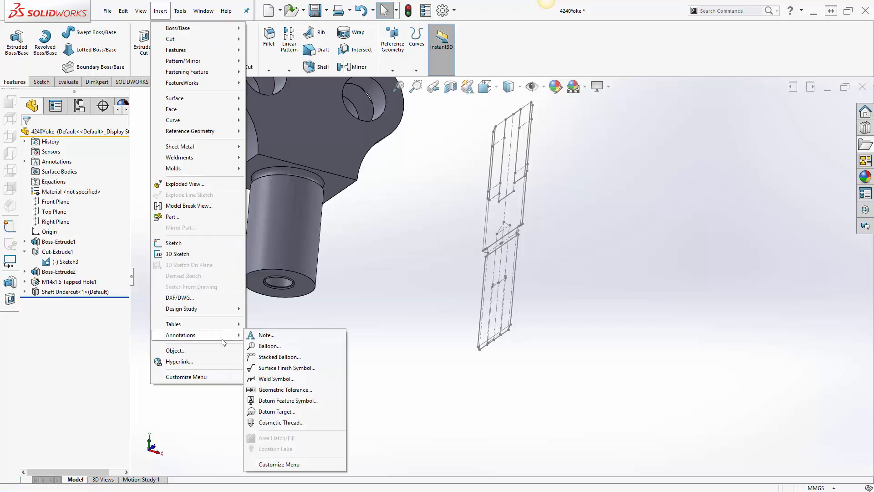
click(283, 422)
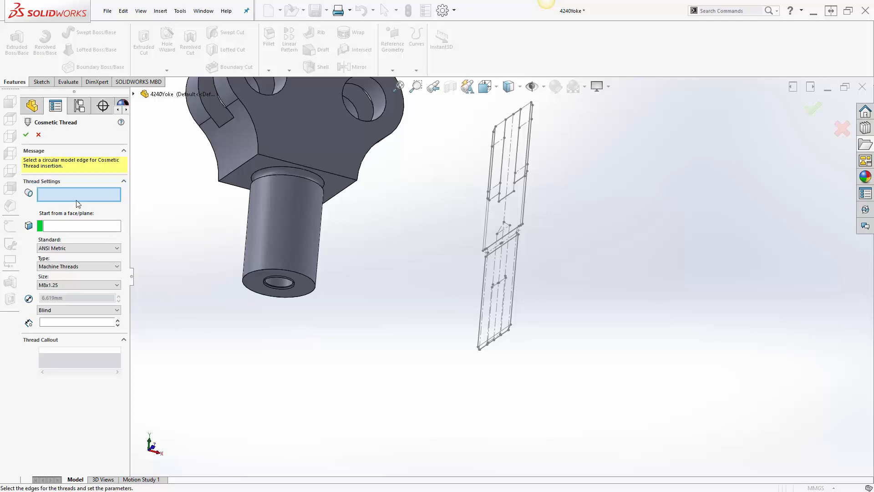
click(267, 279)
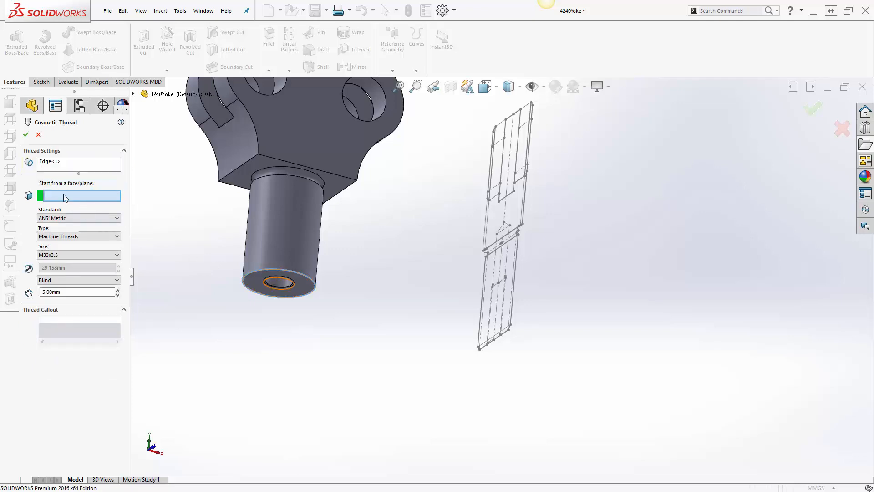
click(257, 287)
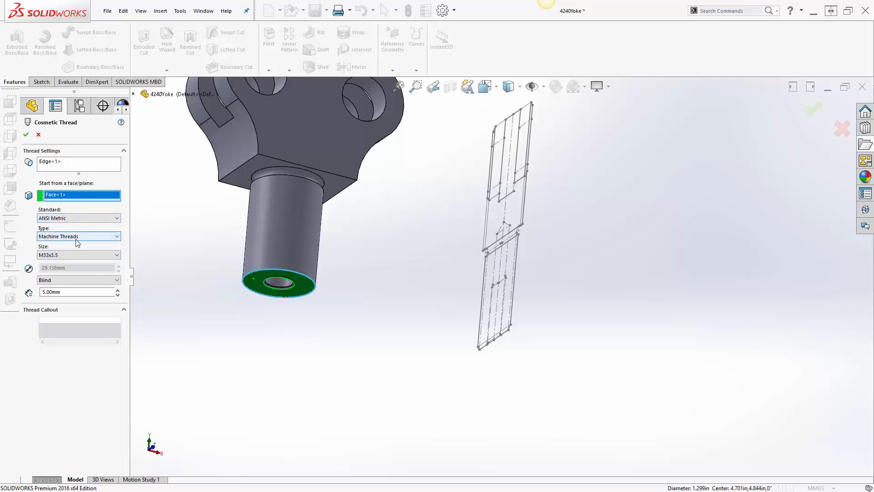
Set the cosmetic thread's size to M33x2.0 with an Up to Next end condition and complete it
click(75, 256)
click(68, 411)
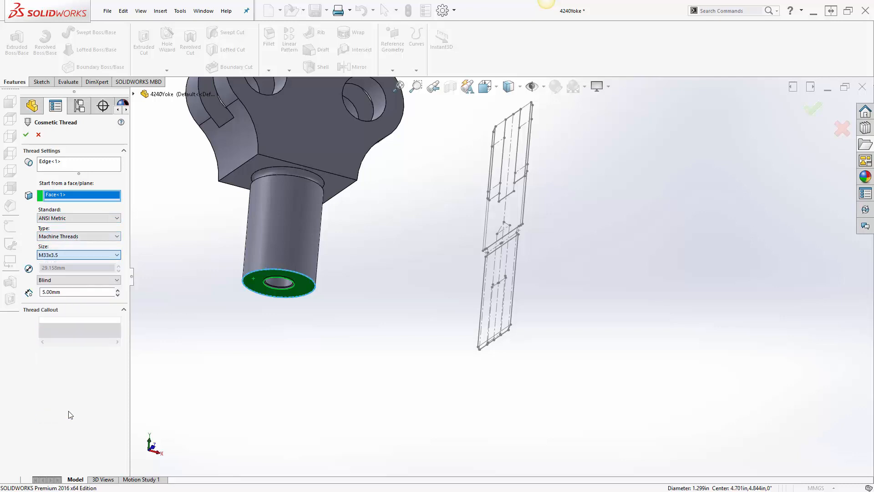
click(45, 280)
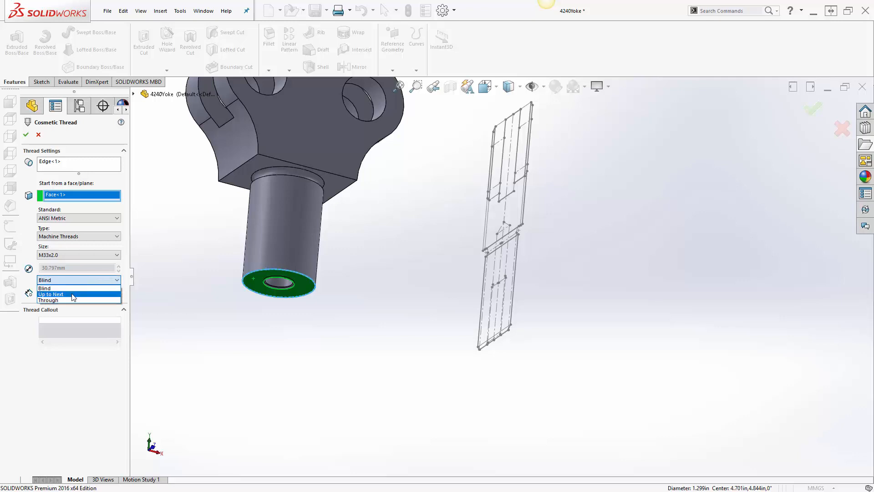
click(73, 297)
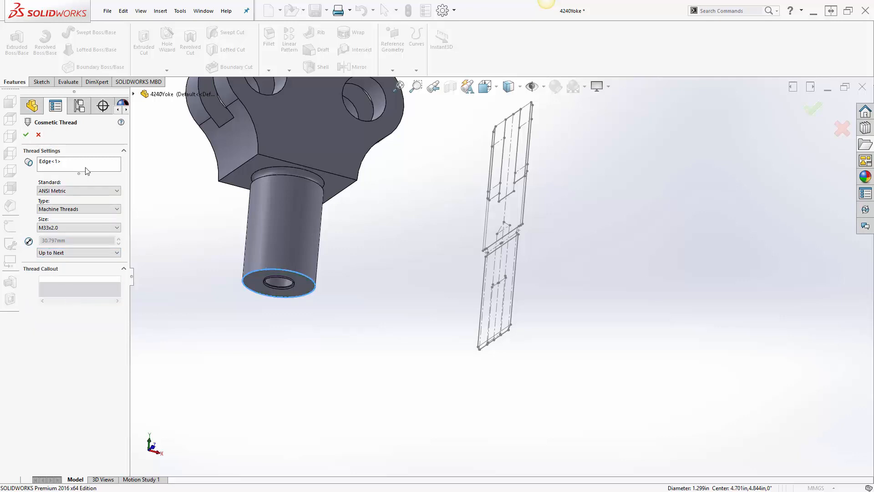
click(26, 134)
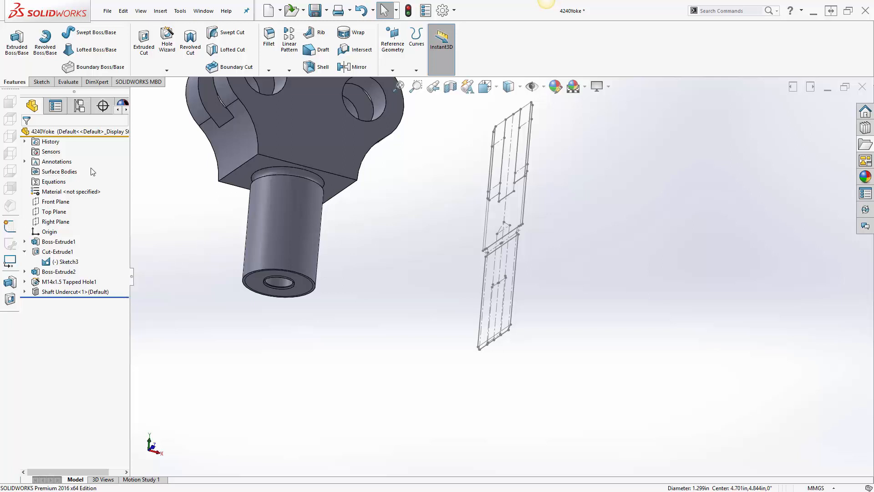
Turn on shaded cosmetic threads in the part's annotation properties
right_click(78, 163)
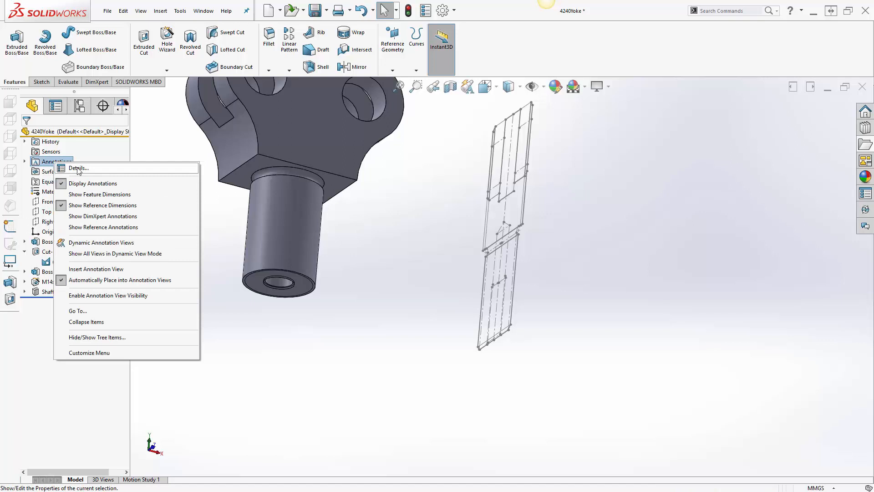
click(77, 168)
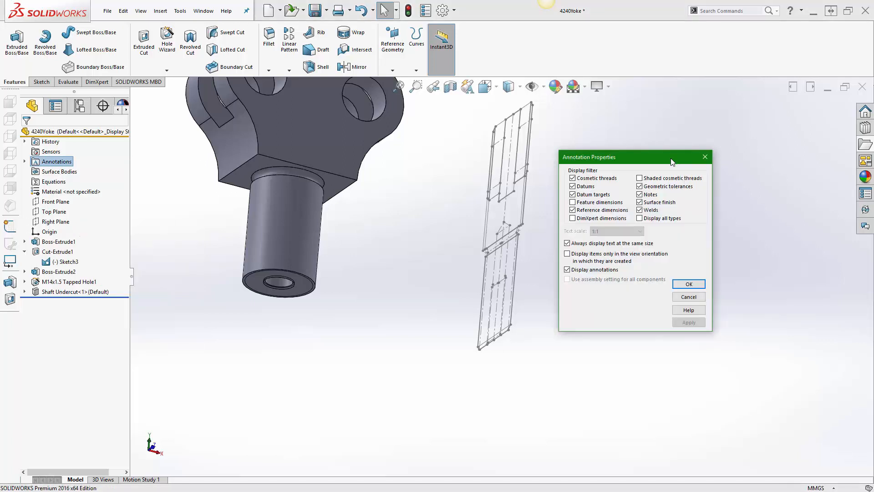
click(639, 179)
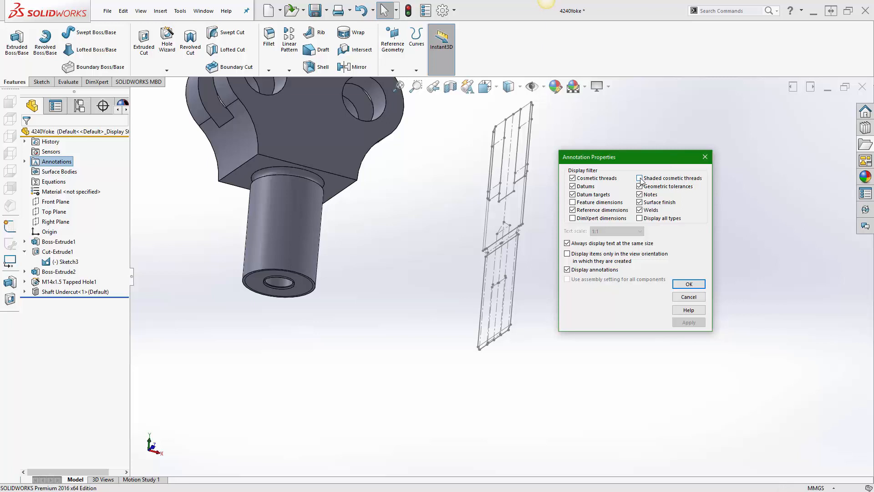
click(689, 284)
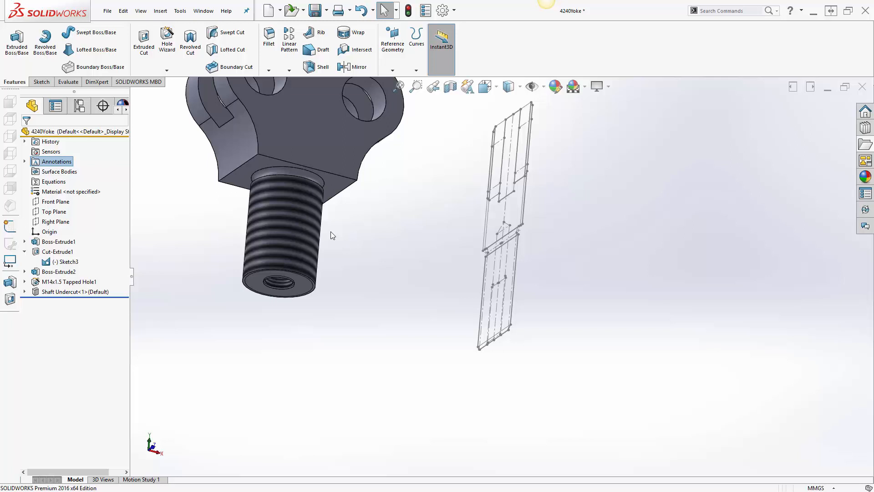
Chamfer the yoke body's two curved outer profile edges and the shank's bottom circular edge at 2 mm and 45 degrees
click(269, 72)
click(271, 93)
click(255, 127)
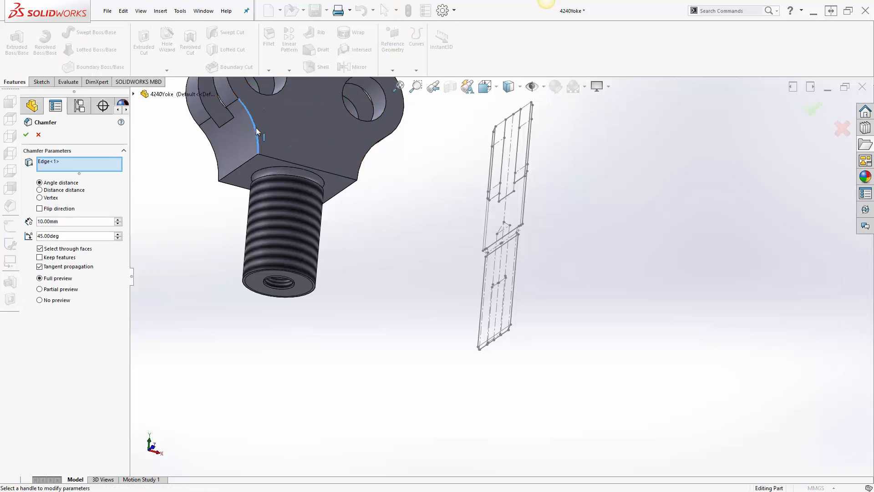
click(218, 170)
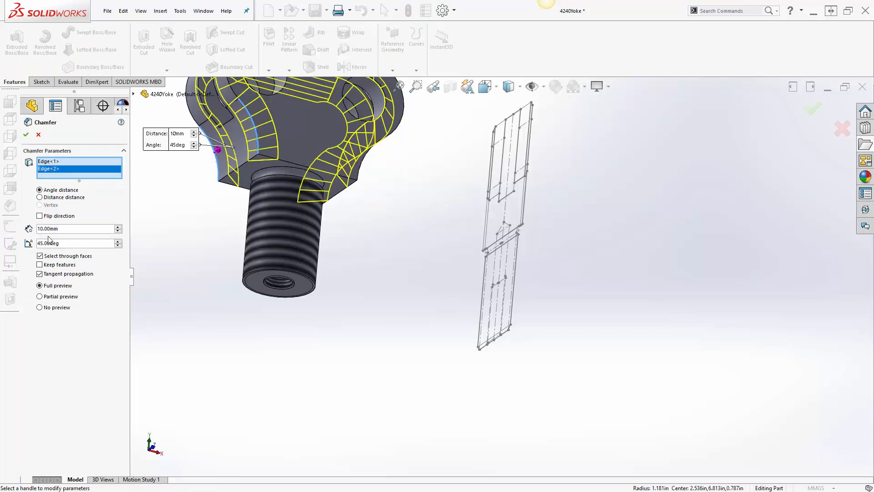
double_click(72, 229)
text(2)
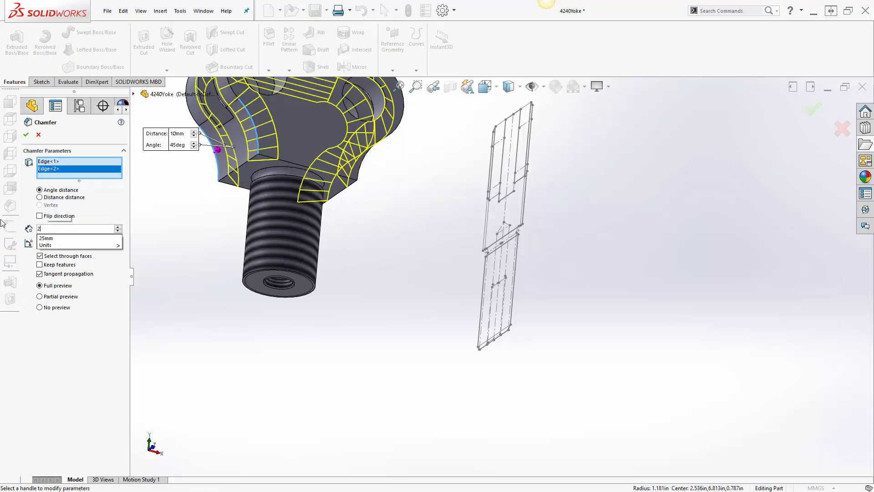
key(Return)
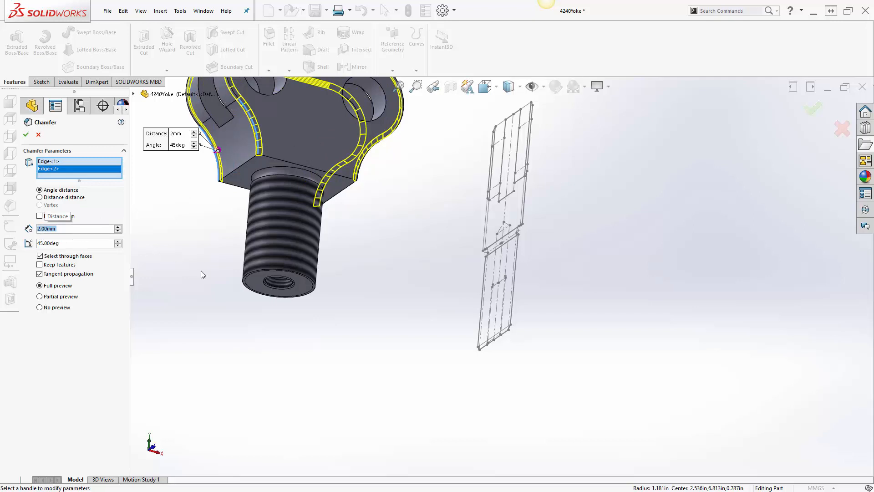
click(245, 279)
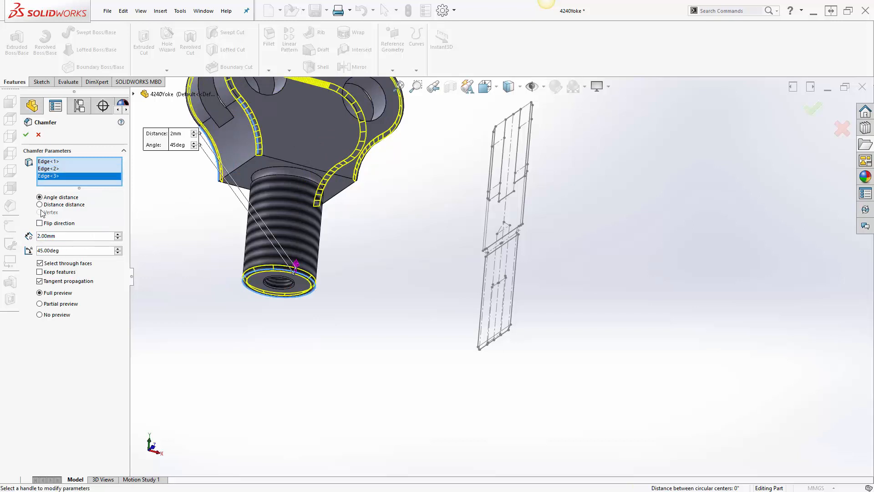
click(25, 134)
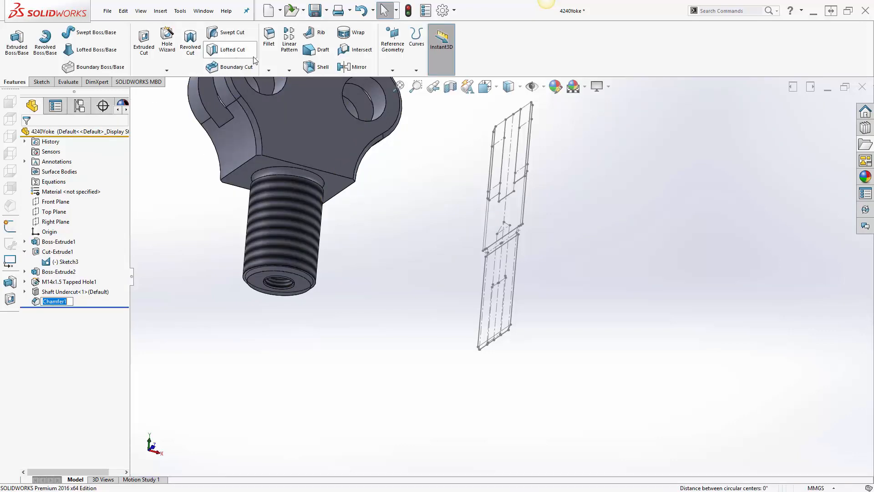
Fillet the two edges where the slot floor meets the yoke's arms with a 2 mm radius
click(270, 40)
middle_drag(196, 255, 248, 373)
scroll(291, 172, down, 3)
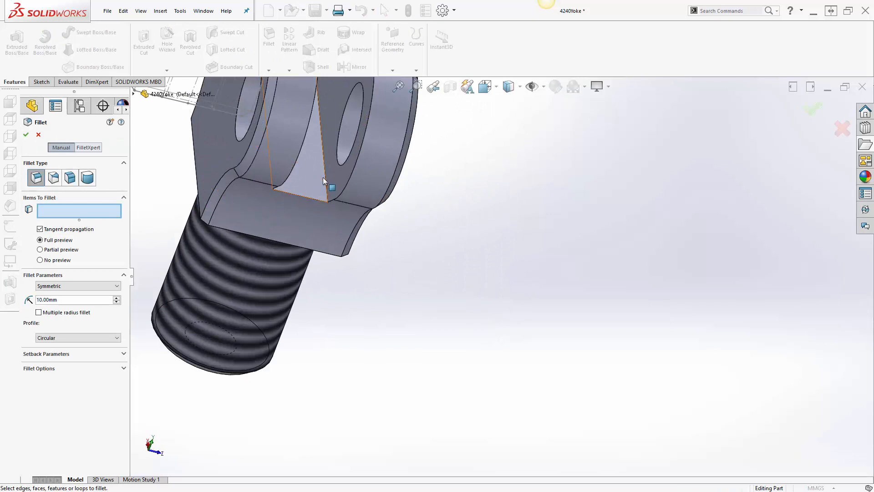
click(324, 173)
click(508, 179)
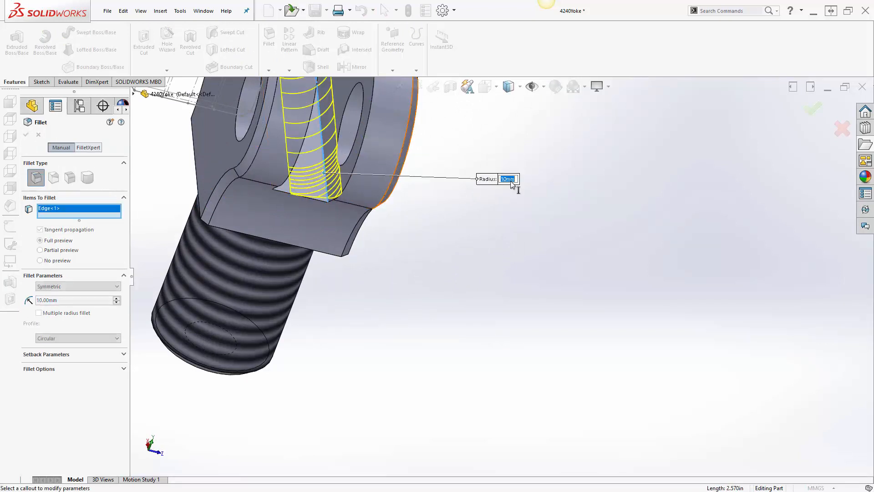
text(2)
key(Return)
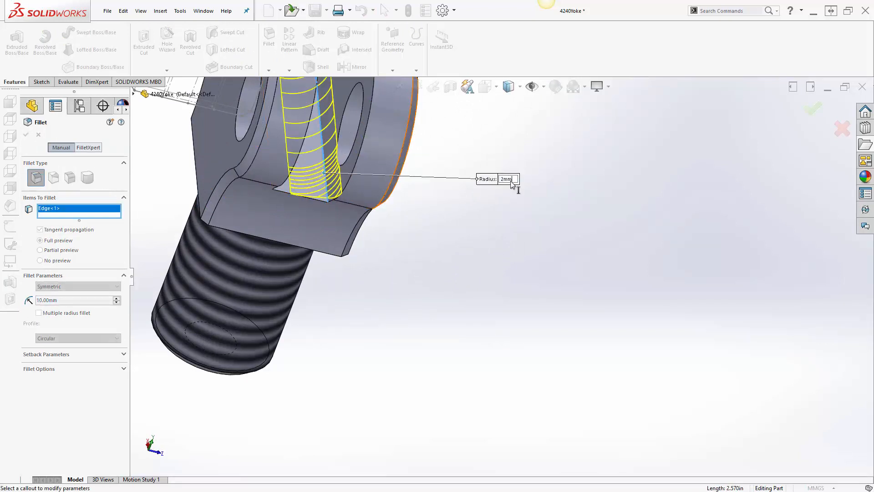
middle_drag(515, 187, 379, 193)
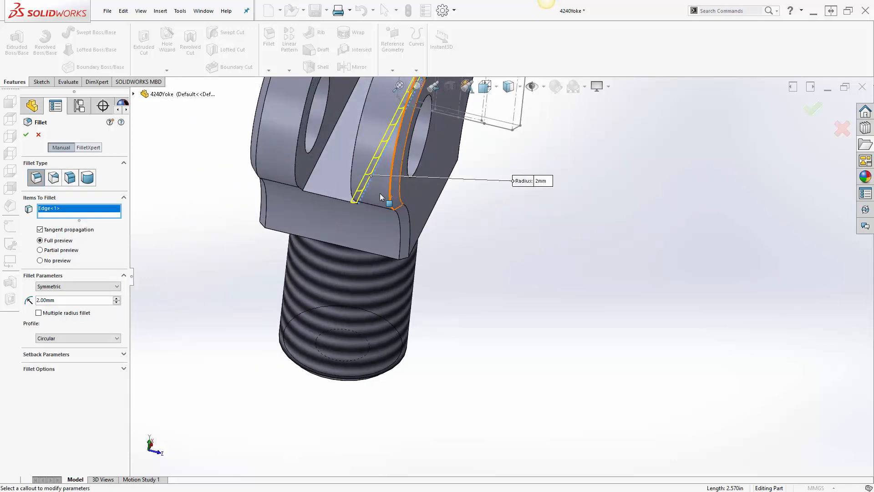
click(310, 176)
key(Return)
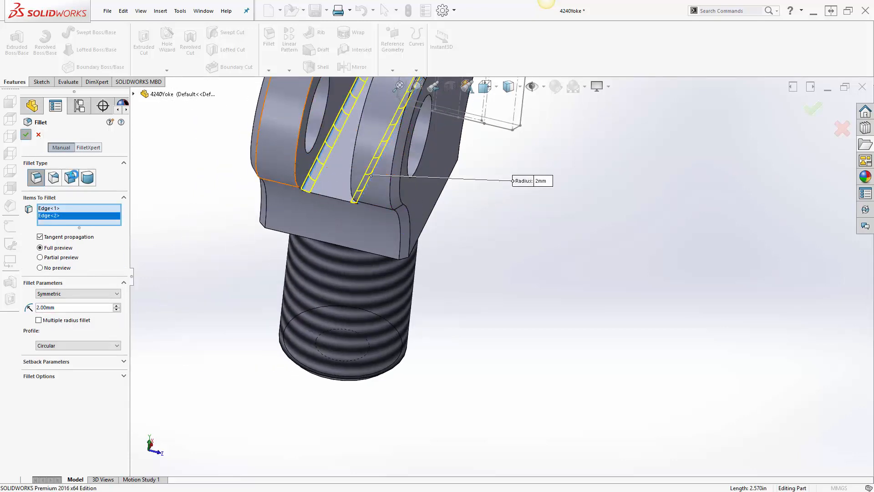
Hide all sketches in the graphics view and show the finished yoke in isometric orientation
middle_drag(643, 339, 509, 266)
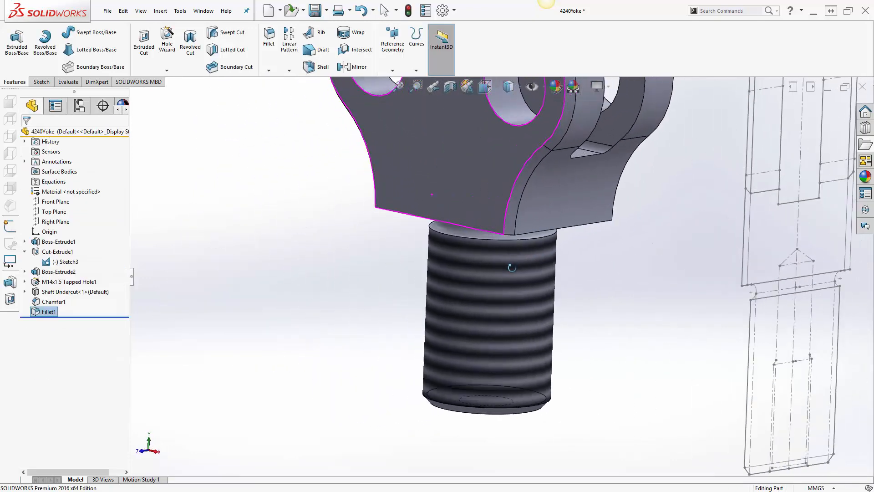
scroll(510, 265, up, 2)
click(537, 87)
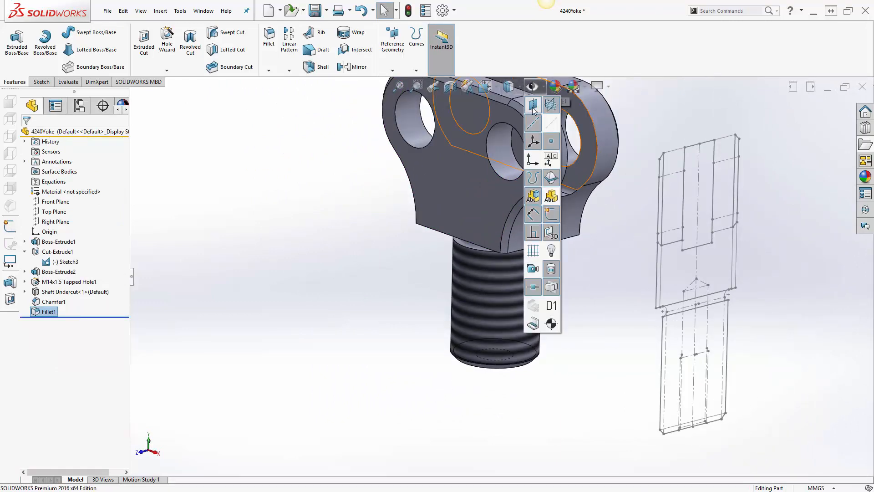
click(549, 215)
scroll(638, 269, up, 2)
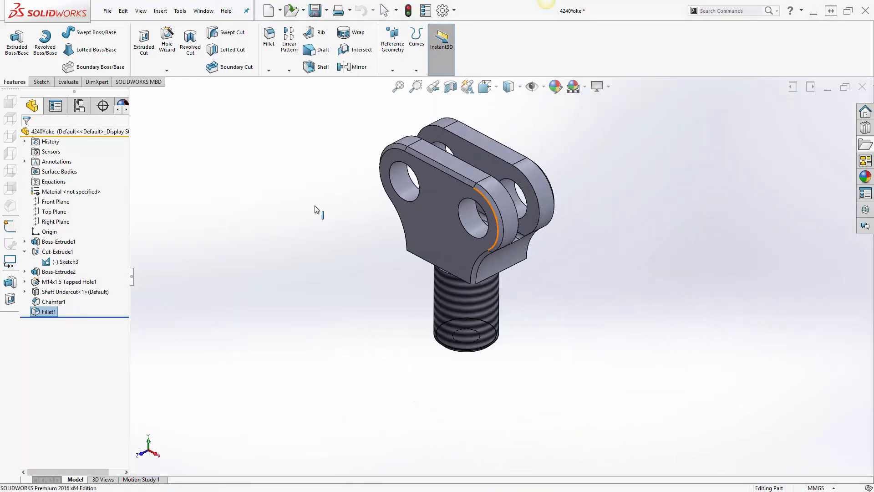
key(ctrl+7)
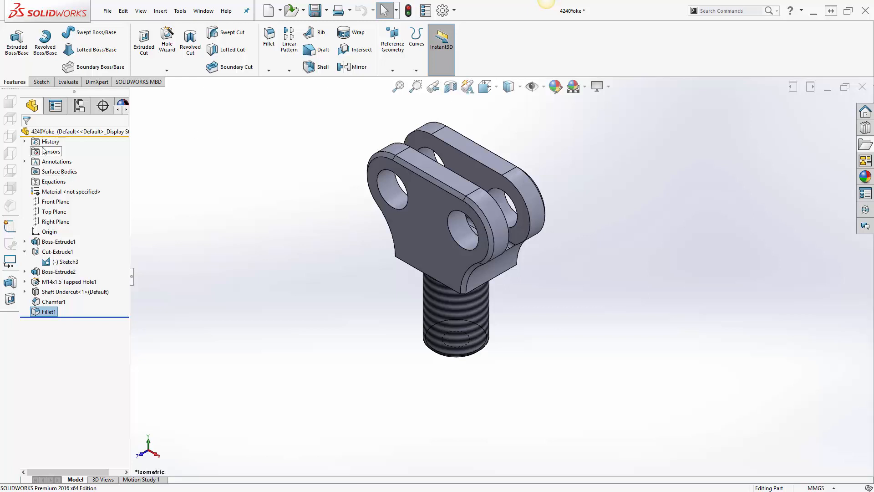
Assign the material AISI 4340 Steel, annealed to the part
right_click(58, 193)
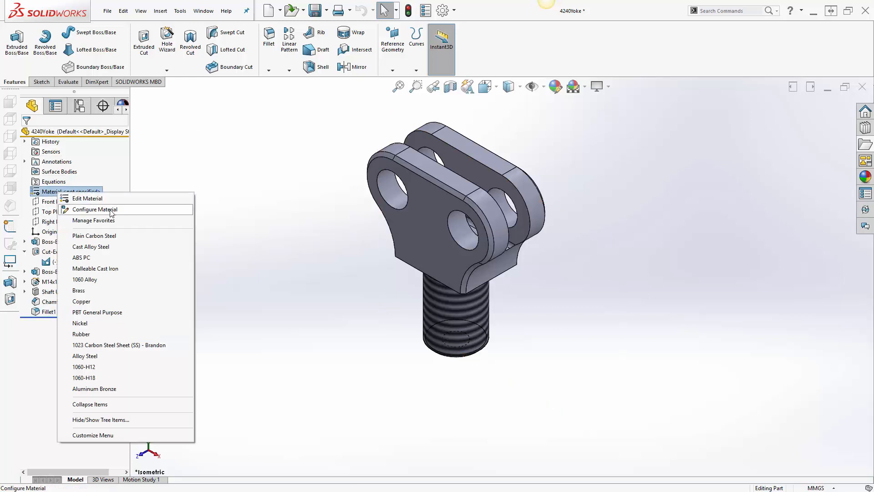
click(131, 199)
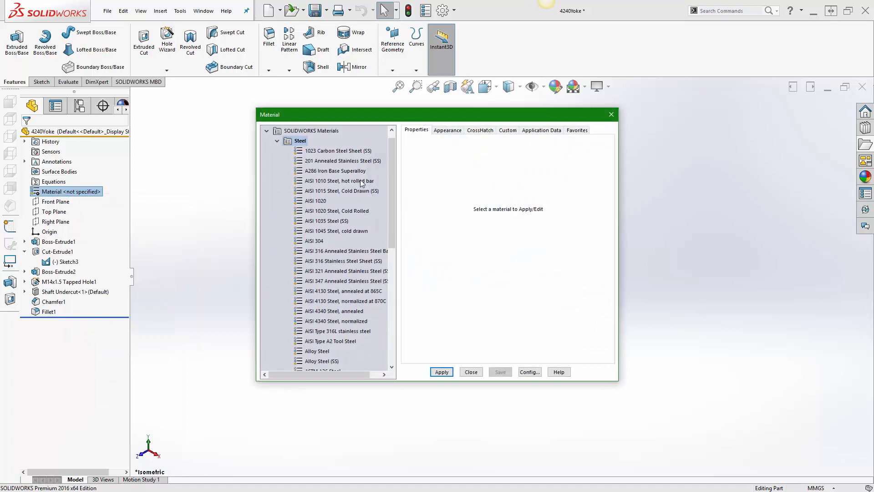
scroll(378, 223, down, 6)
scroll(380, 207, up, 3)
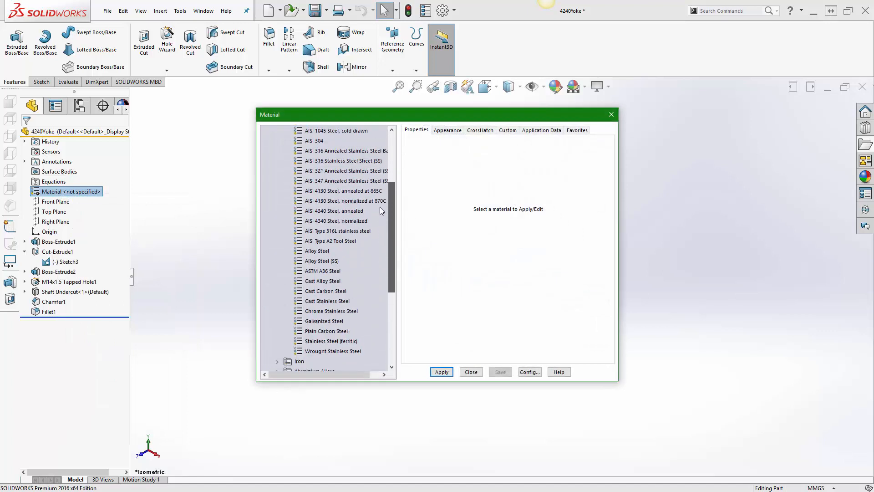
click(323, 233)
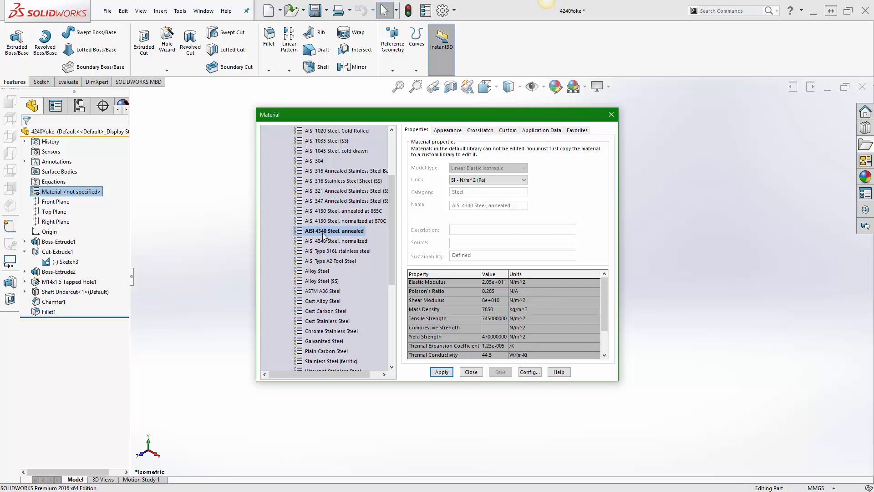
click(441, 372)
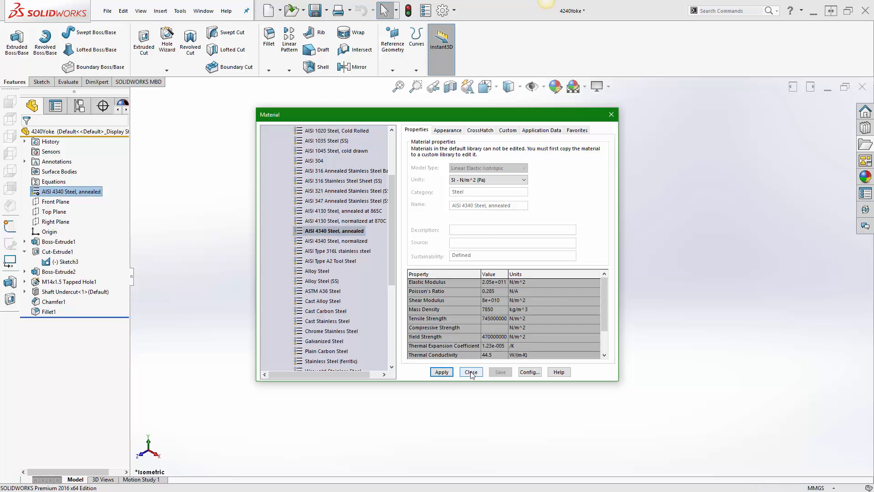
click(471, 372)
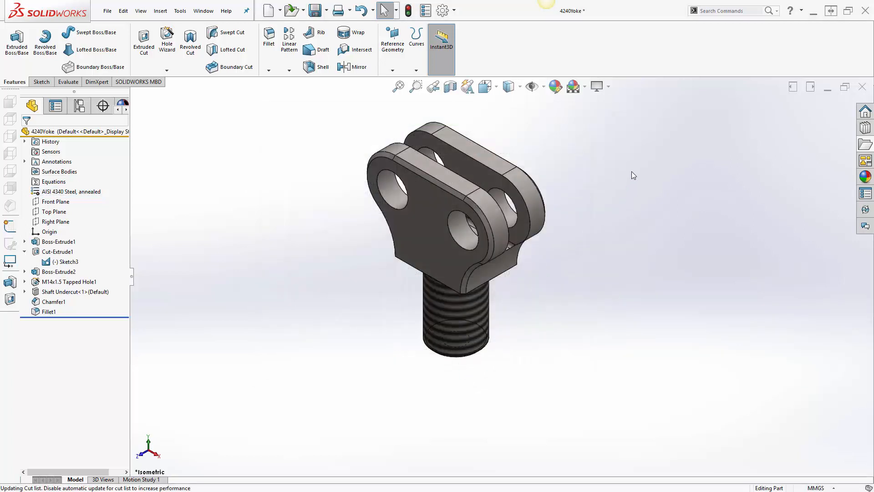
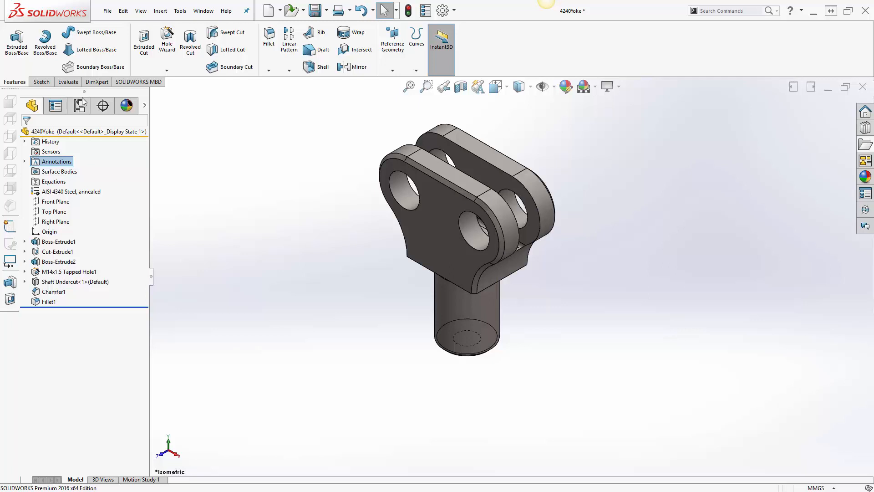
Add a configuration named SimModel and split the tree pane to show the features above the configurations
click(80, 103)
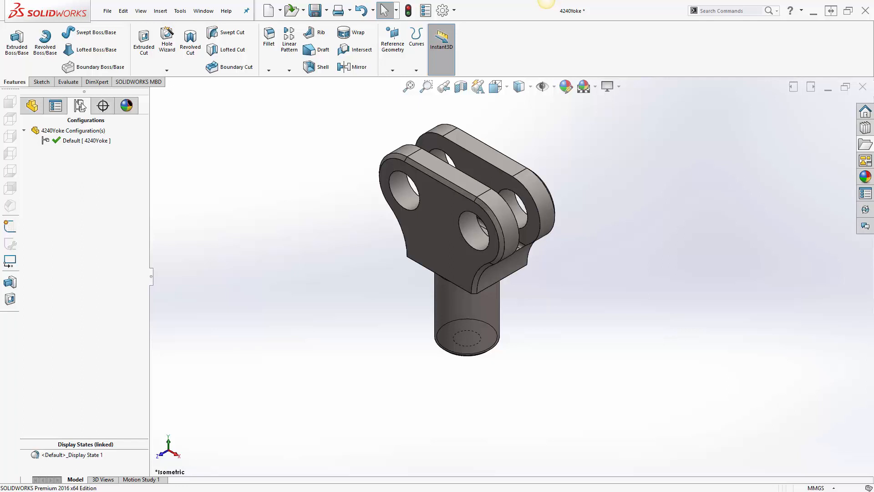
right_click(71, 135)
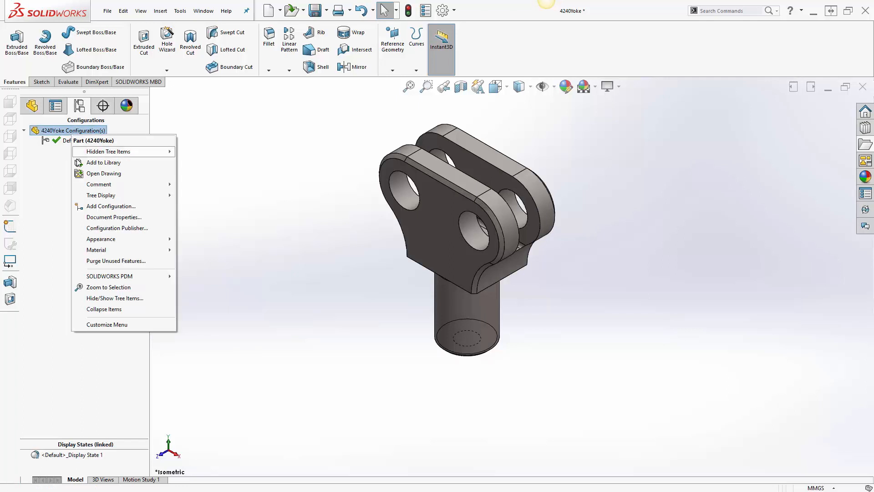
click(93, 204)
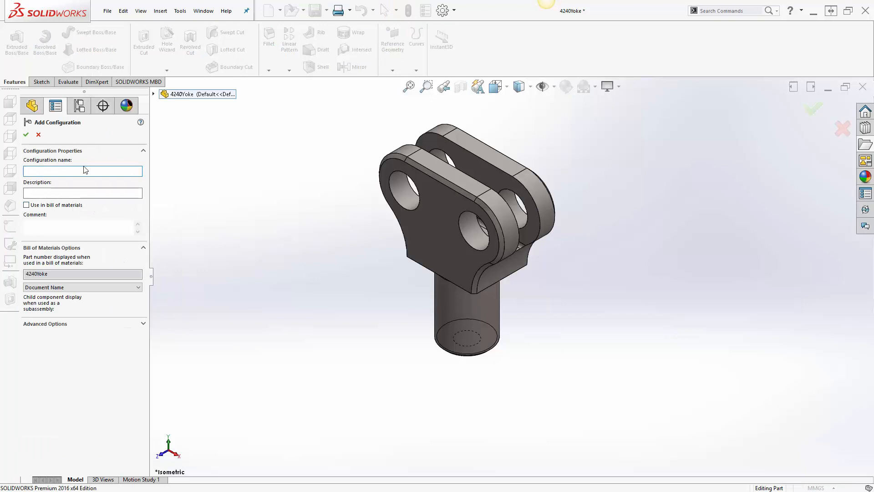
text(SimModel)
click(26, 135)
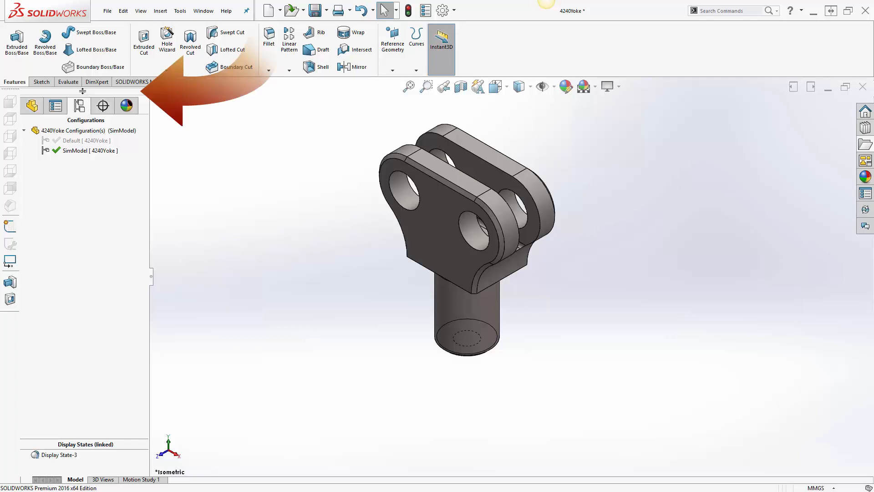
drag(83, 91, 75, 300)
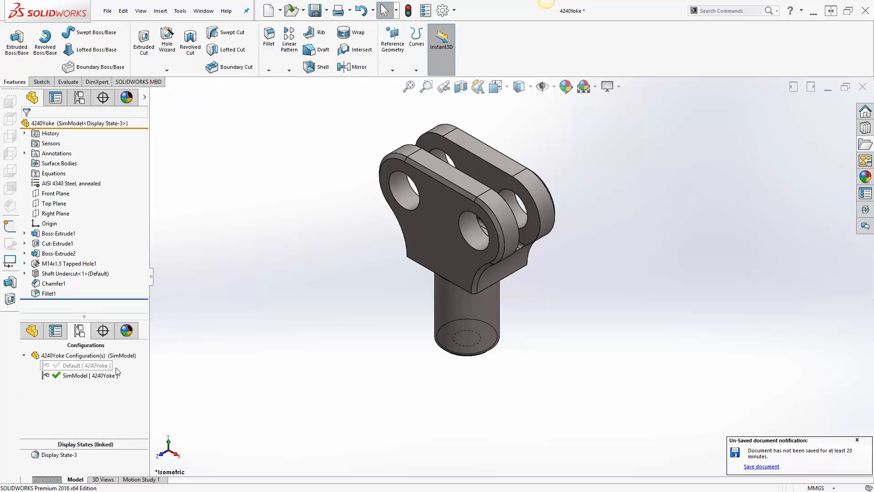
Start a Thread feature on the lower circular edge of the shank's cylindrical face, just above the end chamfer
click(166, 71)
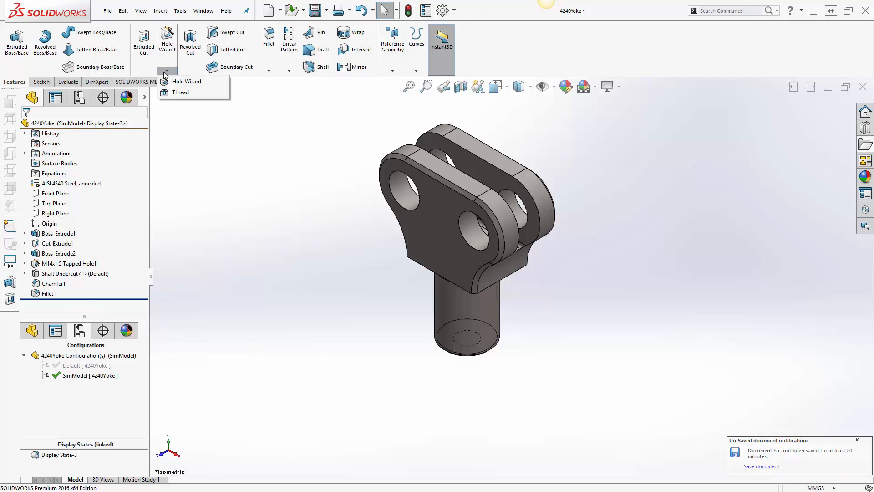
click(180, 92)
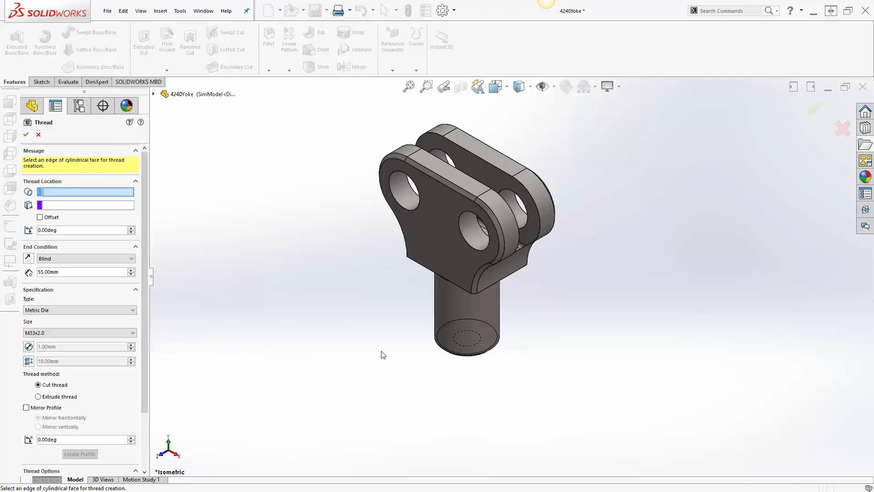
middle_drag(383, 354, 397, 249)
scroll(416, 384, down, 4)
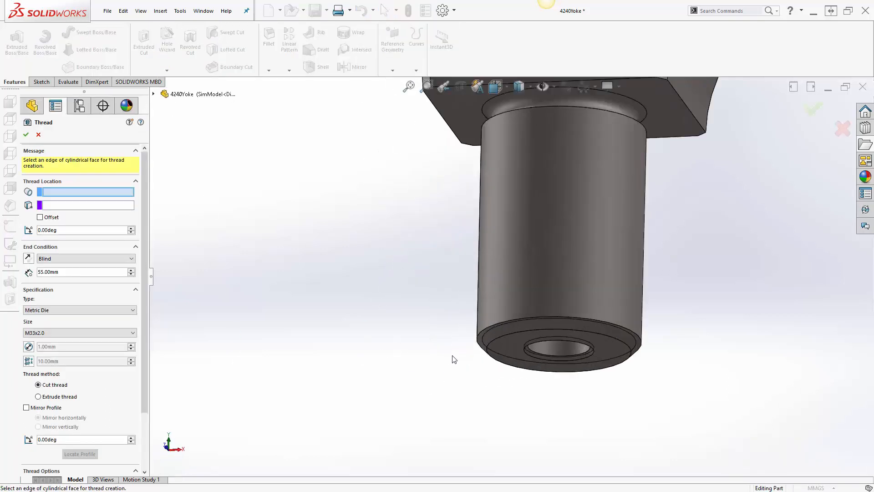
click(479, 339)
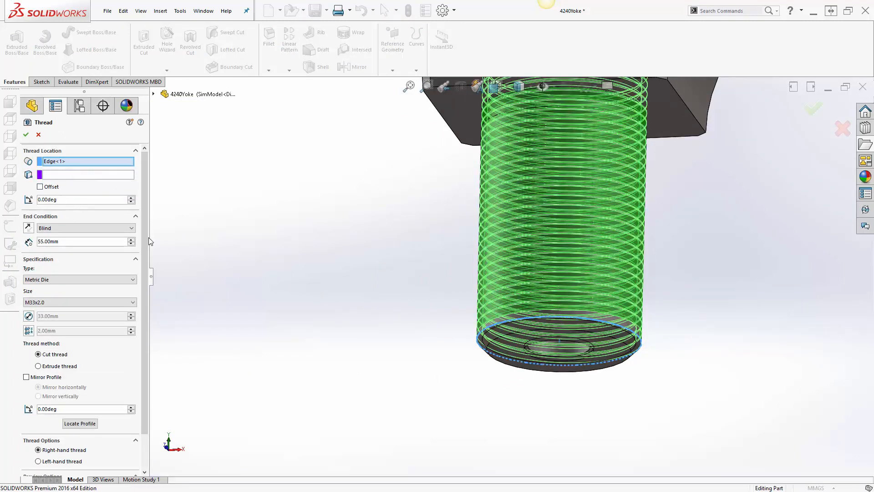
Turn on the thread's start offset and reverse its direction so the thread begins beyond the shank's chamfered end
click(63, 175)
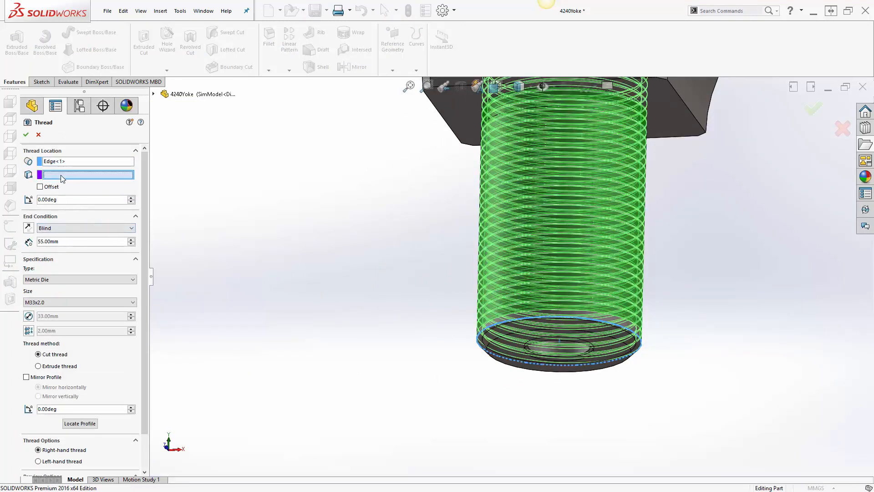
click(39, 187)
middle_drag(271, 283, 346, 255)
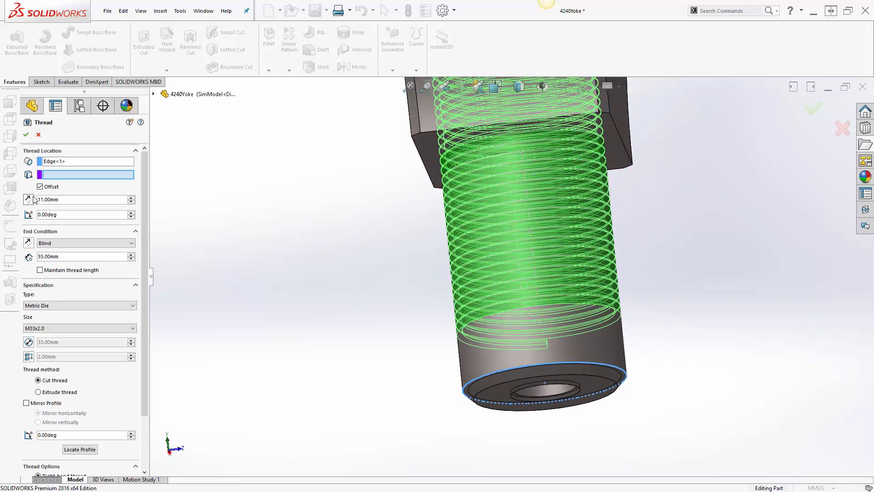
click(29, 201)
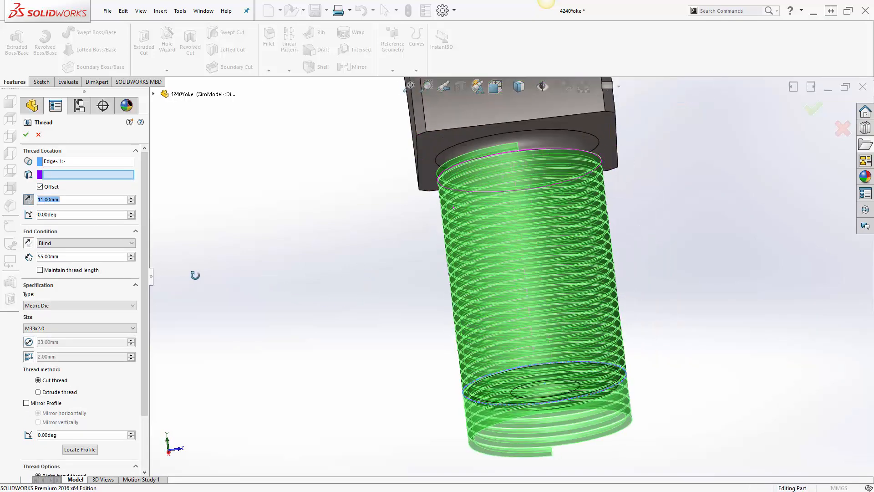
middle_drag(195, 273, 464, 370)
scroll(464, 370, down, 1)
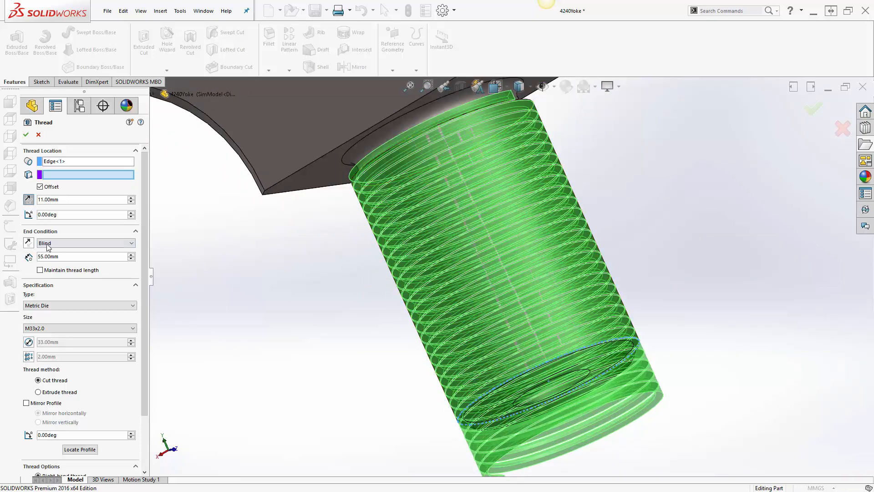
Set the shank thread's type to Metric Die and its size to M33x2.0, and create the cut thread
scroll(432, 162, down, 4)
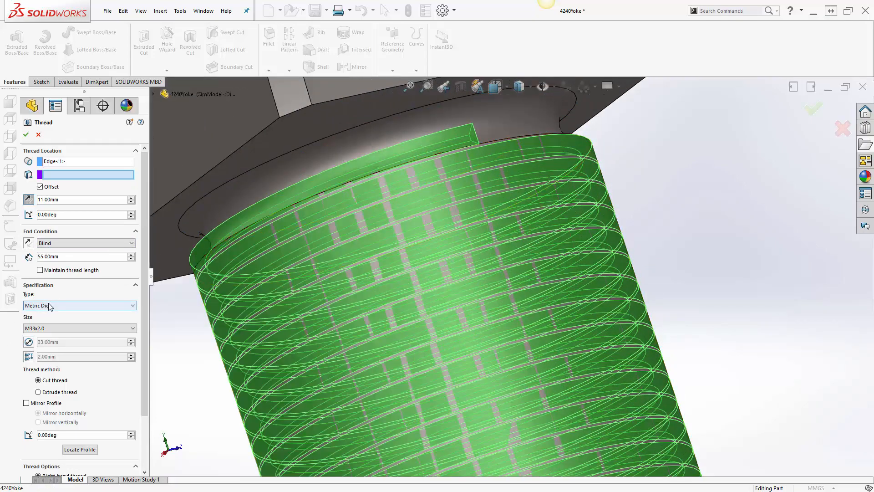
click(50, 307)
click(42, 326)
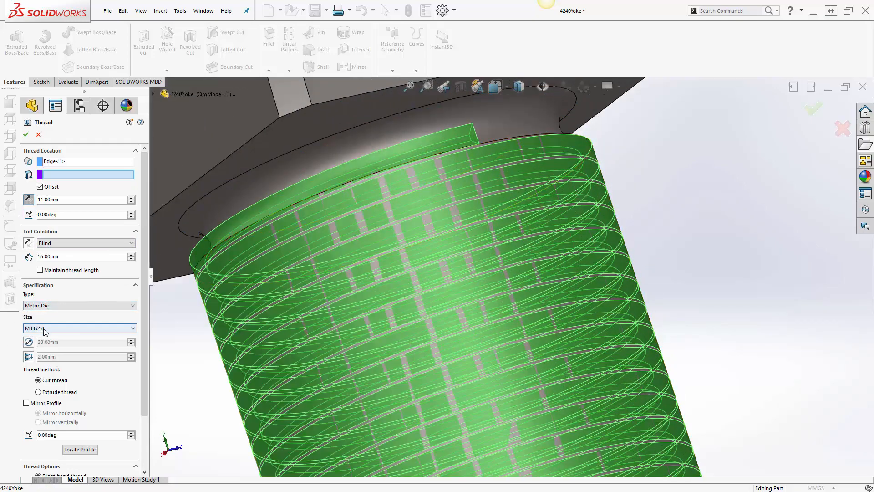
click(42, 328)
scroll(39, 227, up, 5)
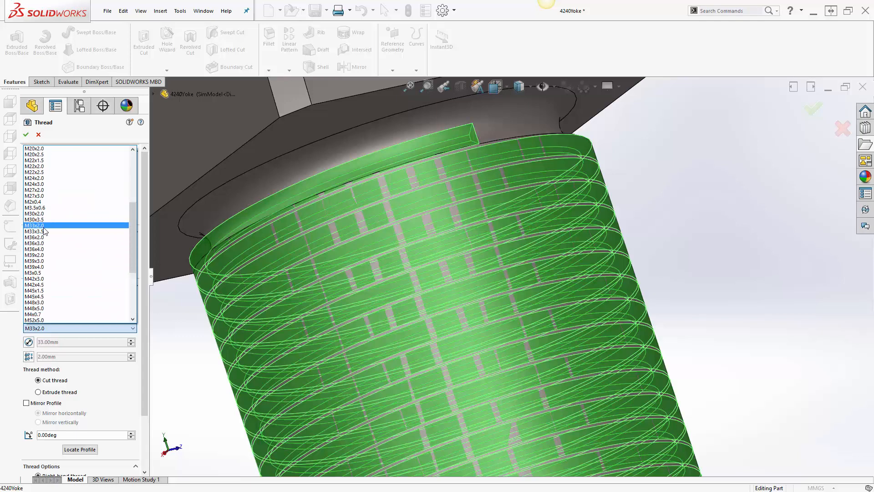
click(39, 226)
scroll(67, 344, down, 3)
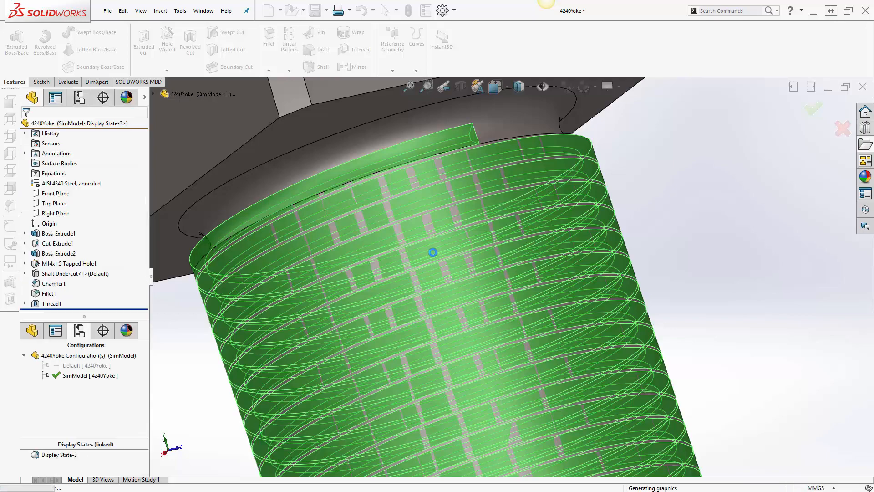
scroll(432, 252, up, 8)
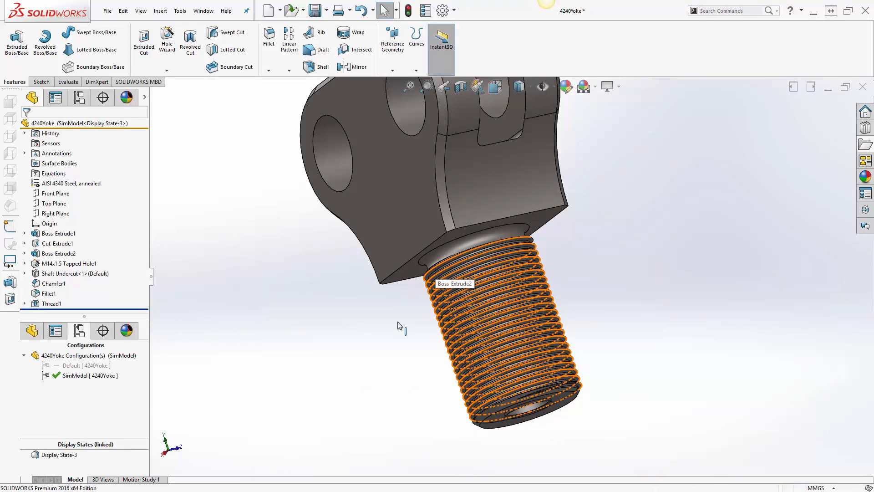
Switch between the Default and SimModel configurations to compare the plain and threaded shank, rebuilding the part as needed
middle_drag(368, 351, 371, 430)
double_click(103, 365)
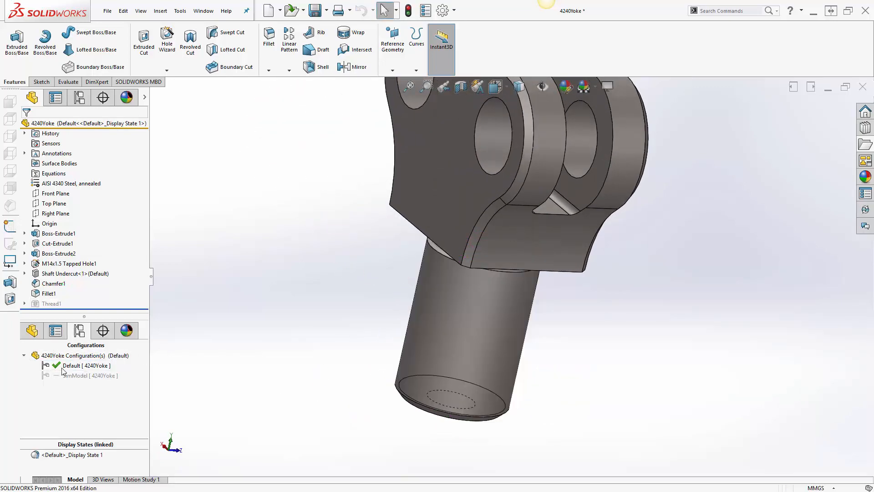
double_click(90, 376)
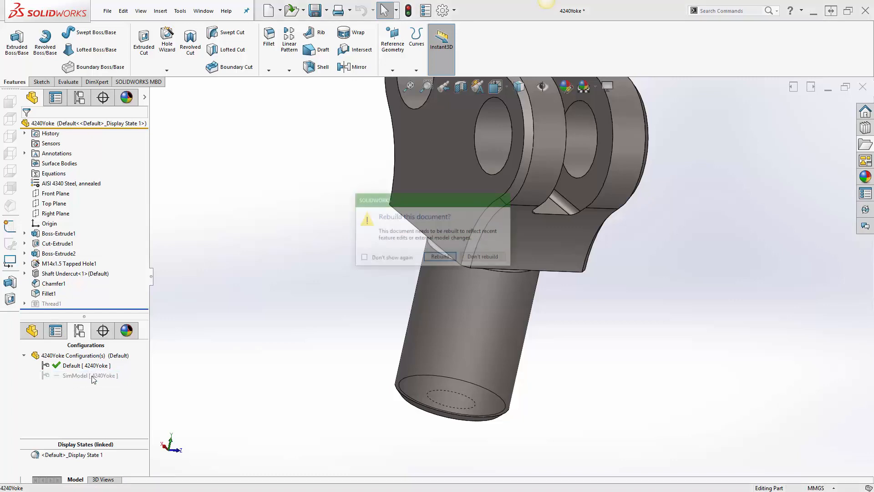
click(438, 257)
middle_drag(313, 311, 333, 313)
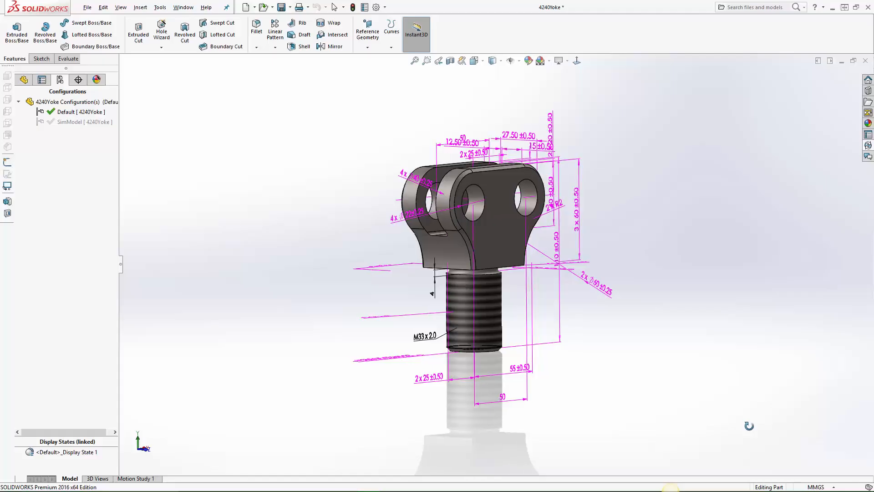
Review the shank thread from several sides and accept its M33x2.0 Metric Die definition with 11 mm offset and 55 mm blind length
middle_drag(747, 422, 656, 431)
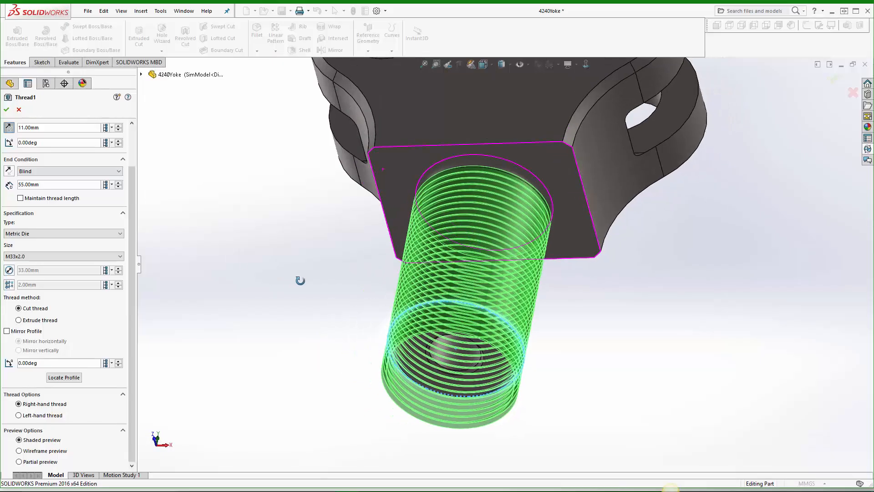
middle_drag(300, 281, 346, 289)
key(Return)
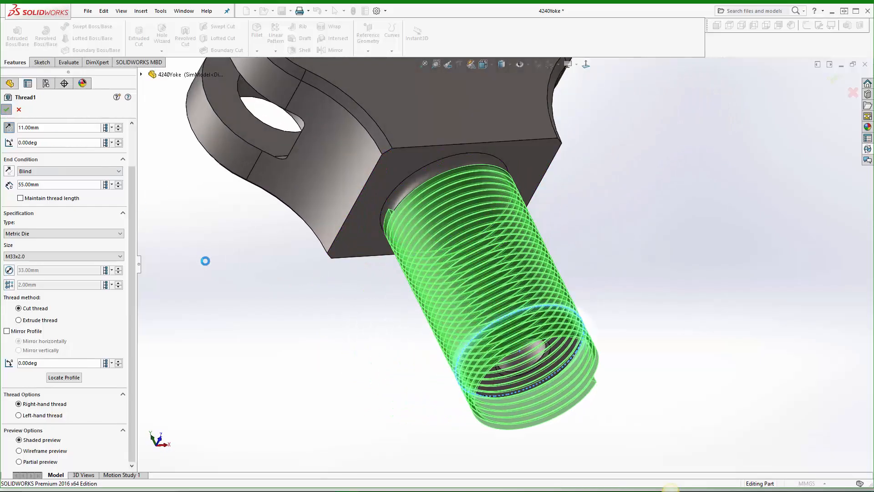
middle_drag(221, 271, 231, 306)
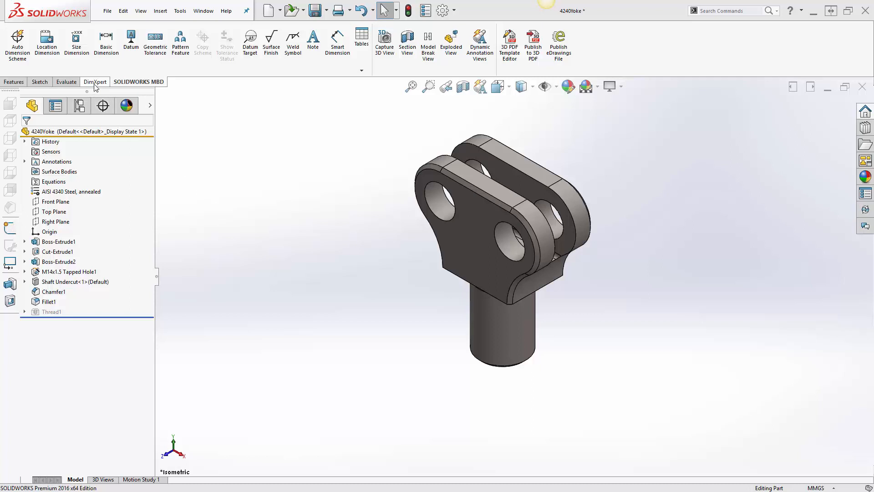
Create a prismatic plus-and-minus Auto Dimension Scheme with the rear ear's top face, its inner face and the shank cylinder as datums
click(96, 82)
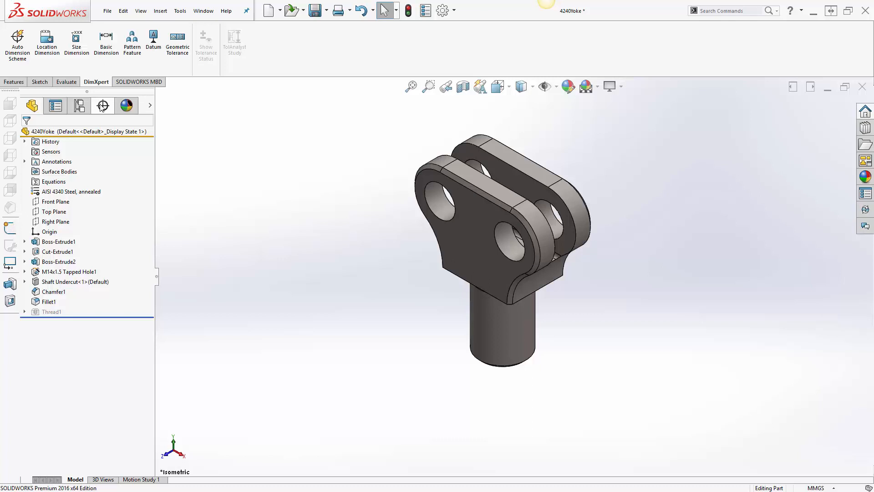
click(102, 106)
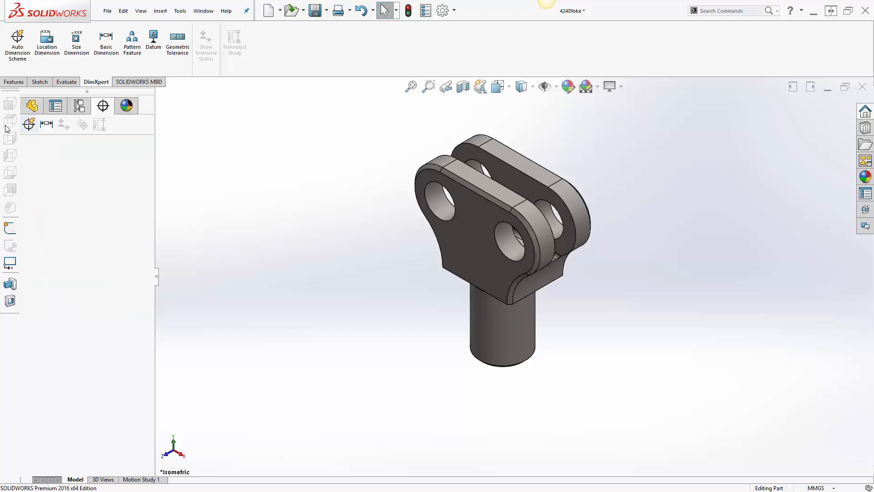
click(31, 123)
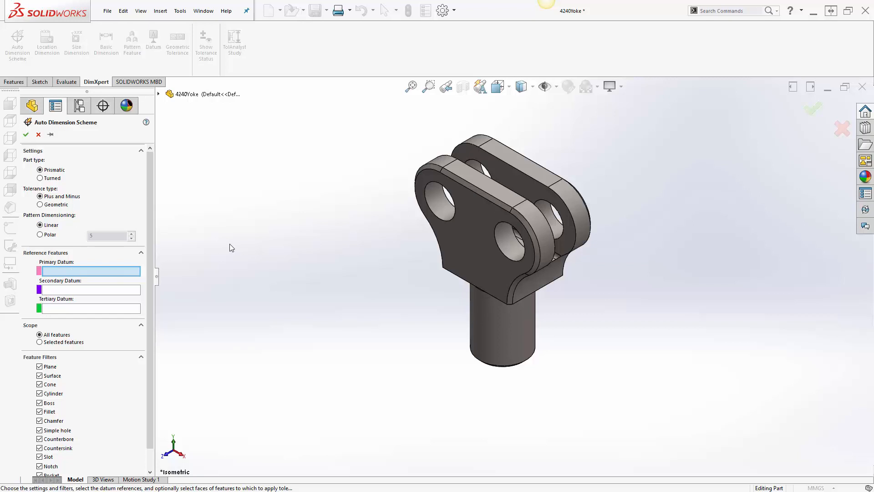
click(515, 158)
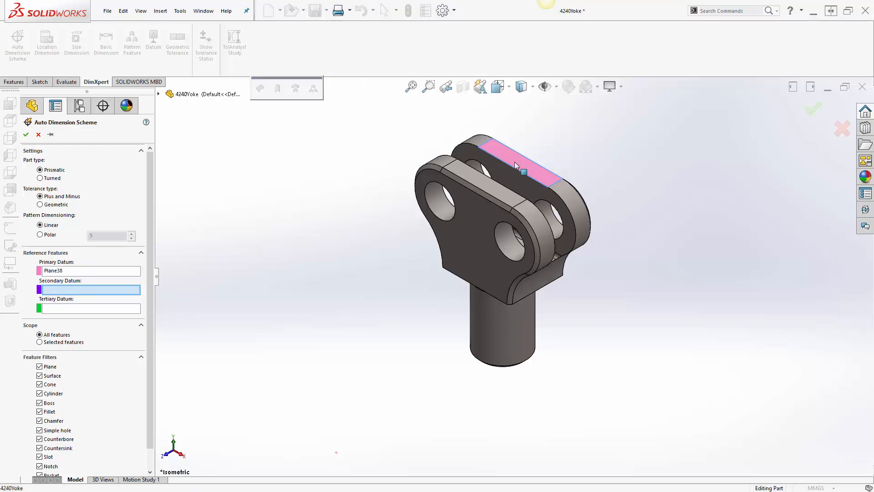
click(512, 179)
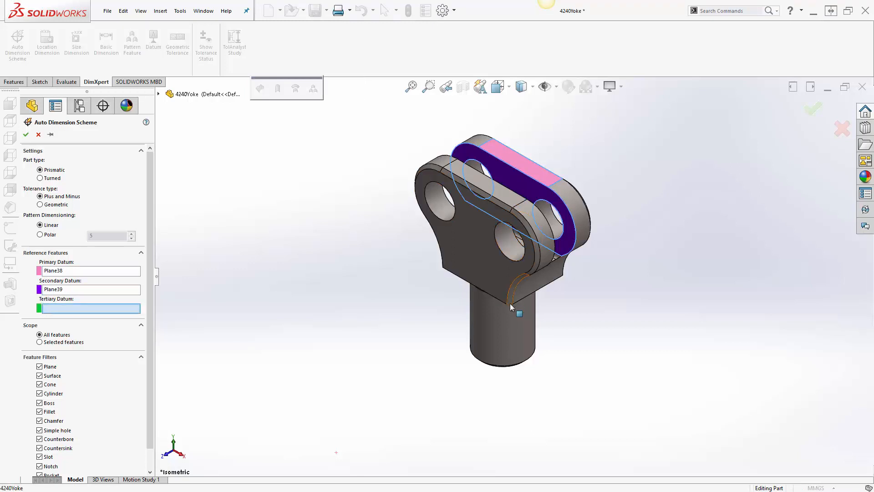
click(508, 335)
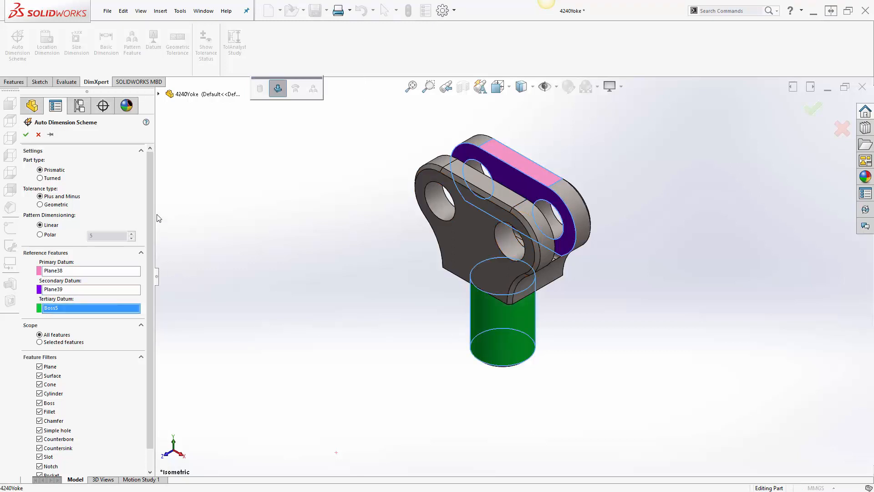
drag(151, 206, 146, 249)
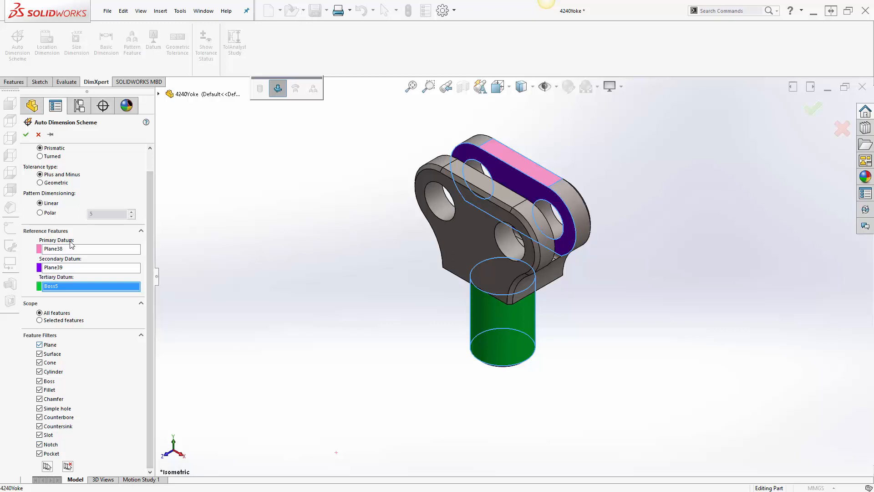
click(26, 135)
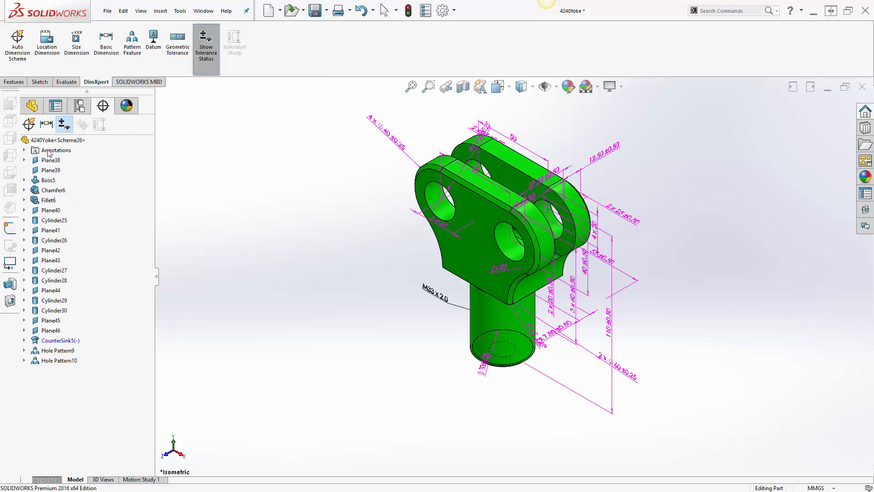
Activate and reorient to the Top annotation view of the dimension scheme, and turn off the tolerance status display
click(24, 151)
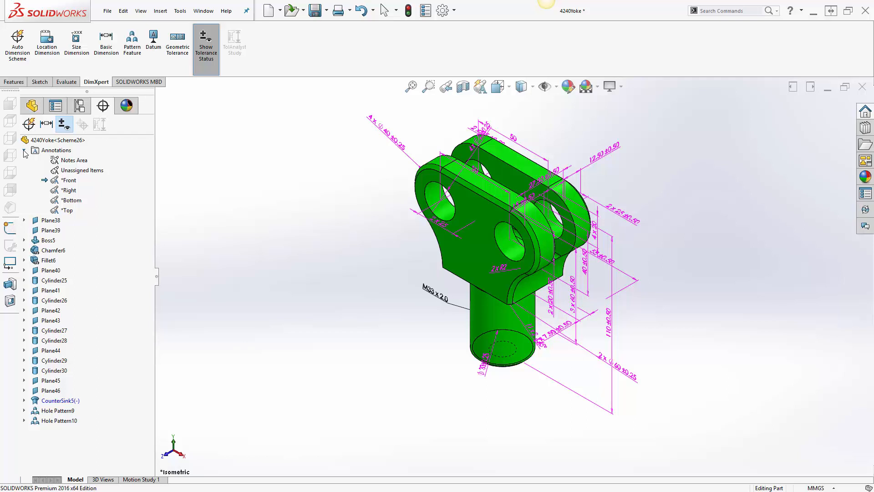
right_click(67, 209)
click(105, 235)
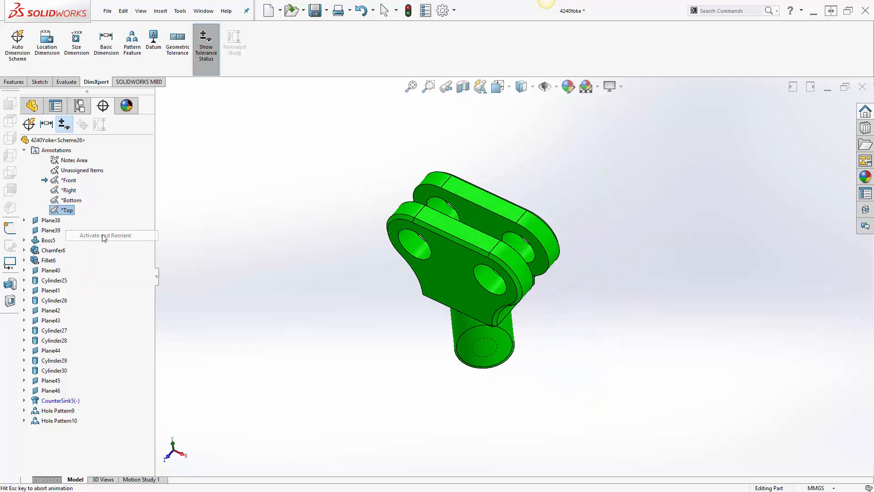
click(66, 127)
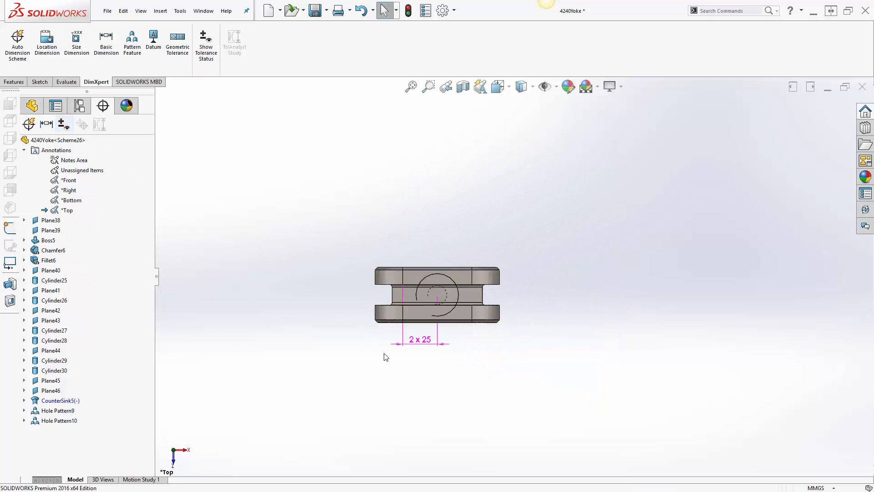
Move the 2 x 25 dimension from the Top annotation view to the Bottom view and delete the Top view
scroll(423, 337, down, 4)
click(423, 349)
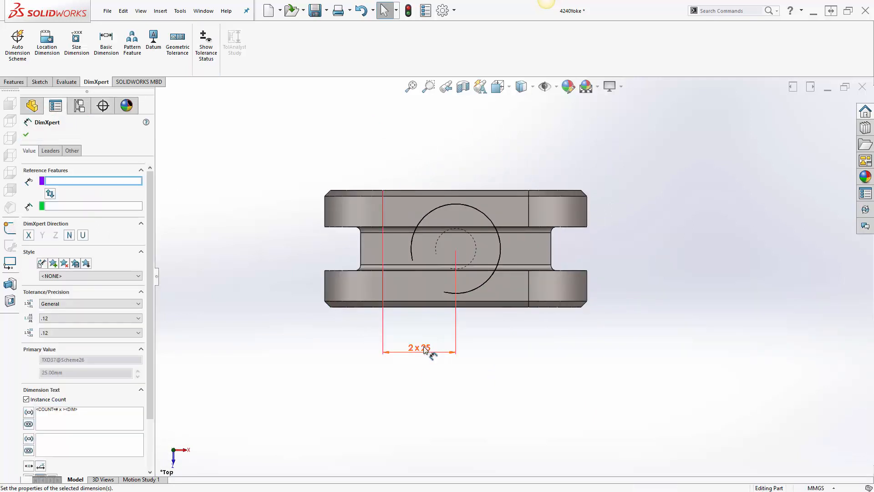
key(shift+grave)
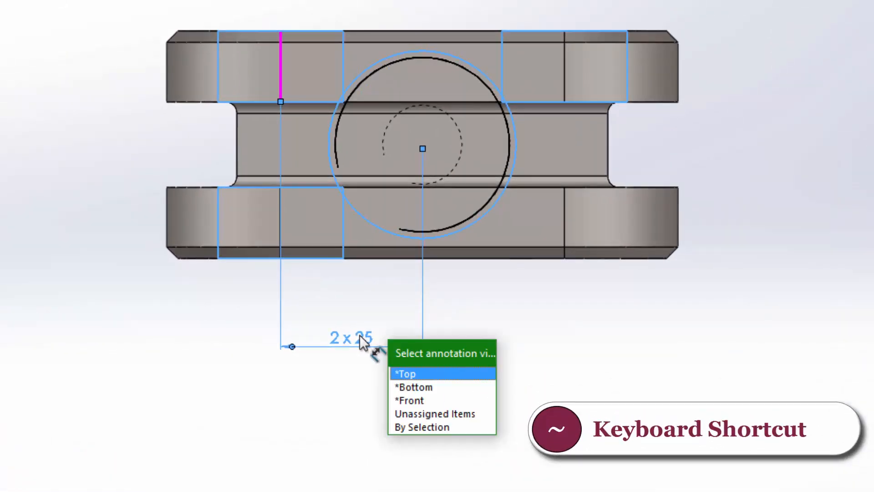
click(397, 373)
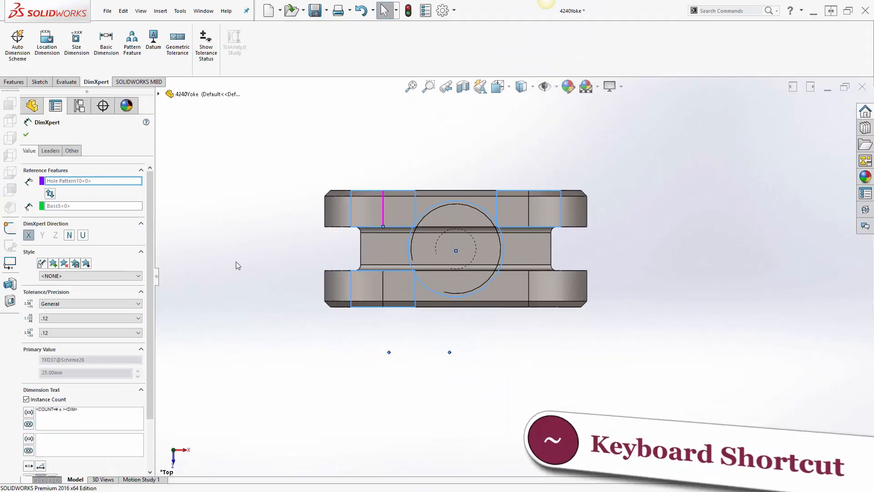
click(26, 135)
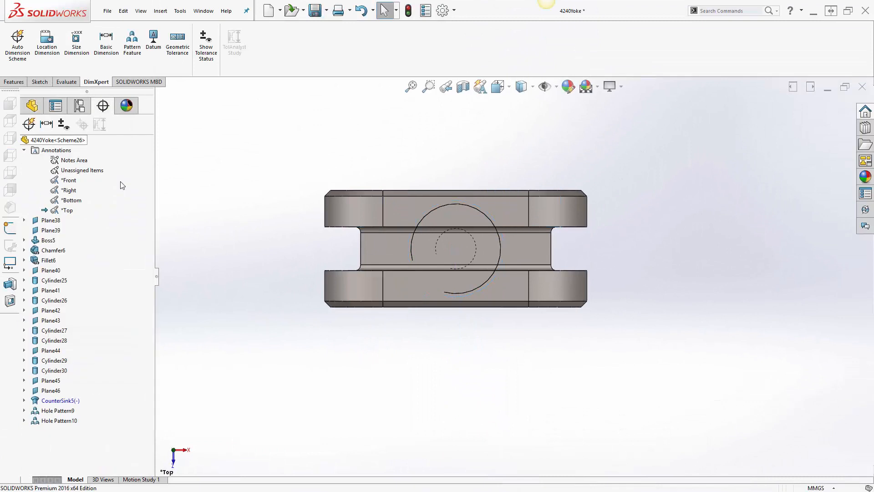
right_click(64, 213)
click(81, 228)
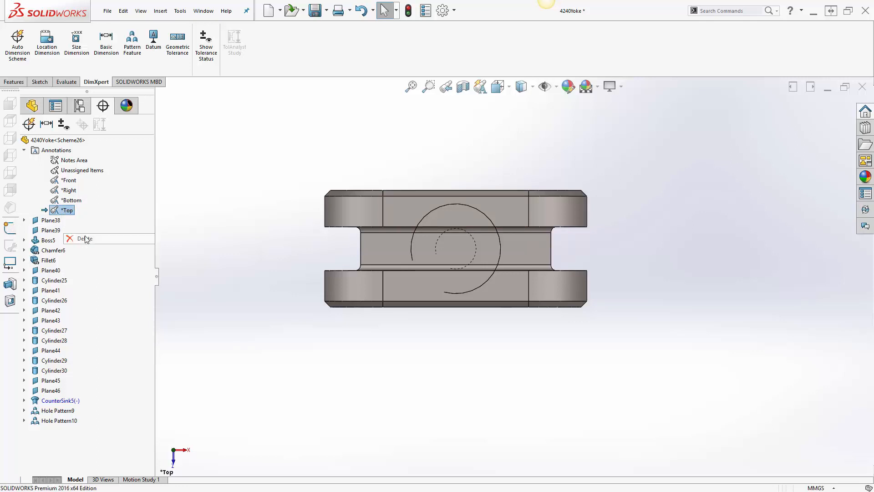
Activate and reorient to the Bottom annotation view, and reposition the M14x1.5 tapped-hole callout to the left of the part
right_click(70, 201)
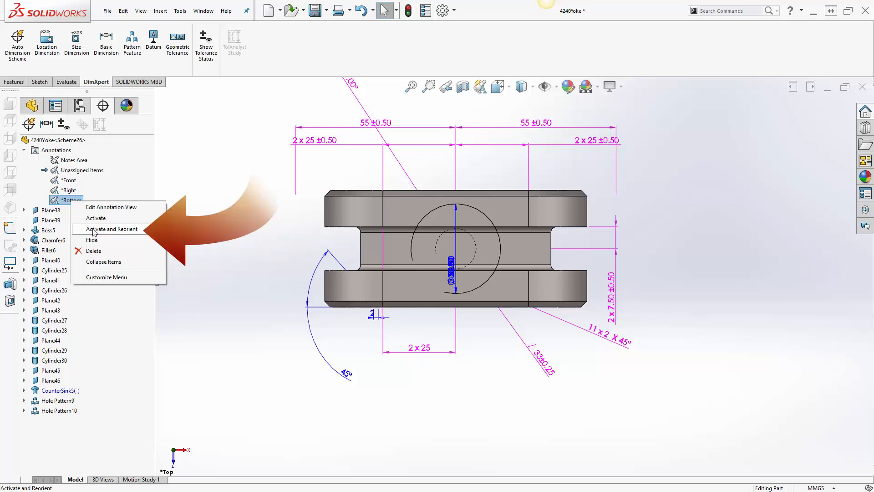
click(95, 230)
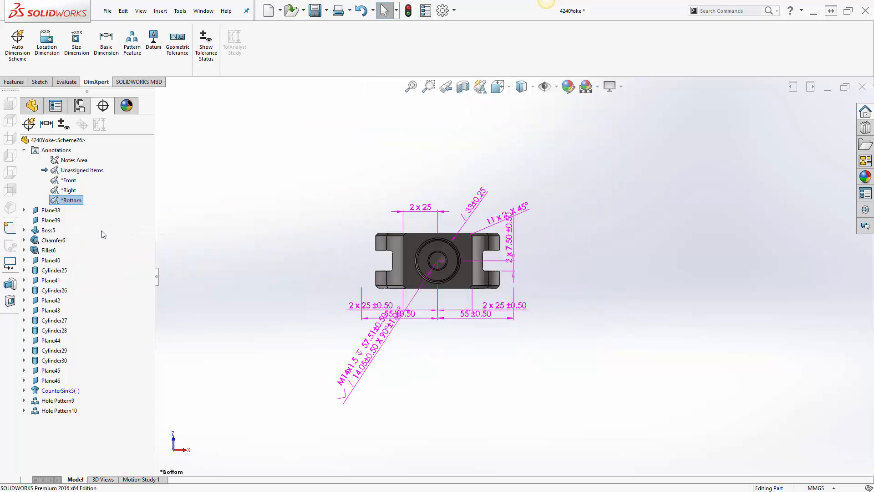
drag(371, 367, 286, 231)
Take the duplicate right-hand 2 x 25 ±0.50 and 55 ±0.50 dimensions out of the Bottom annotation view by reassigning them
scroll(576, 351, down, 3)
click(496, 321)
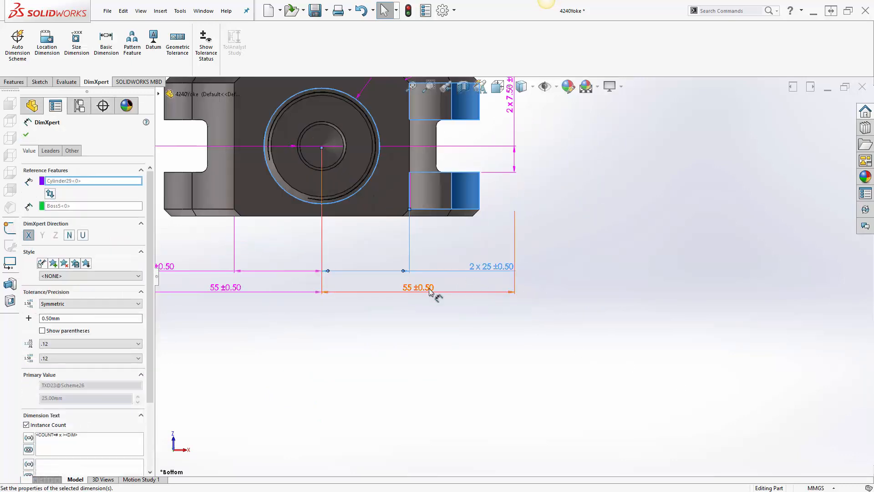
key(grave)
click(455, 308)
click(494, 332)
scroll(523, 255, up, 5)
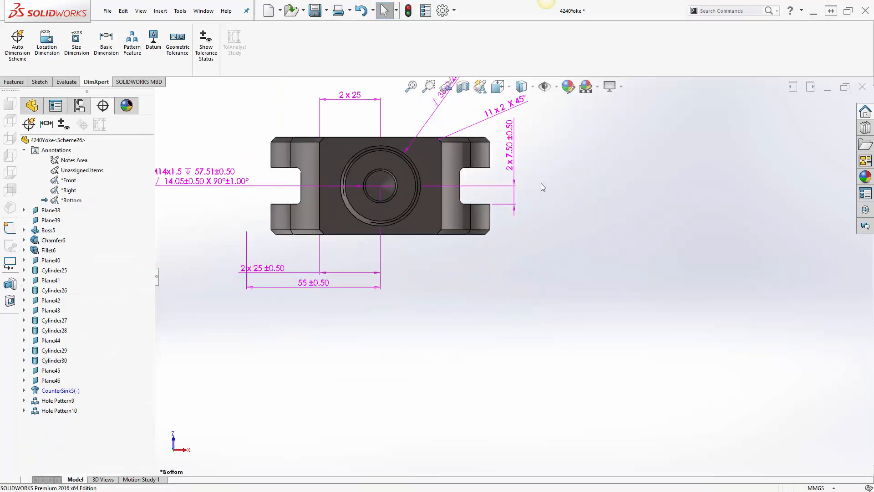
Place the 33 ±0.25 diameter dimension below the tapped-hole callout and shift the 2 x 25 ±0.50 text to the right of its arrows
scroll(479, 154, down, 3)
mouse_move(479, 156)
mouse_down()
mouse_move(214, 269)
mouse_move(219, 282)
mouse_up()
drag(278, 340, 432, 325)
click(428, 350)
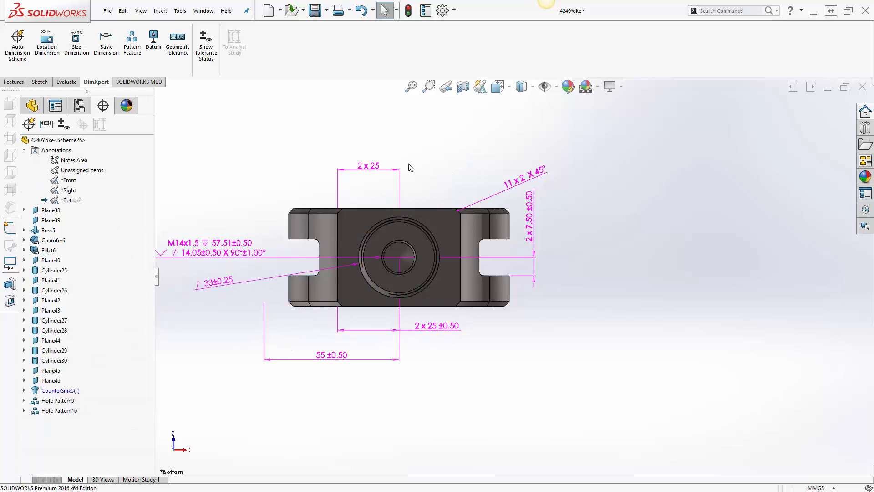
Place the 2 x 25 dimension below the part and lower the 55 ±0.50 dimension beneath it
click(373, 165)
click(449, 351)
drag(333, 358, 332, 377)
click(449, 359)
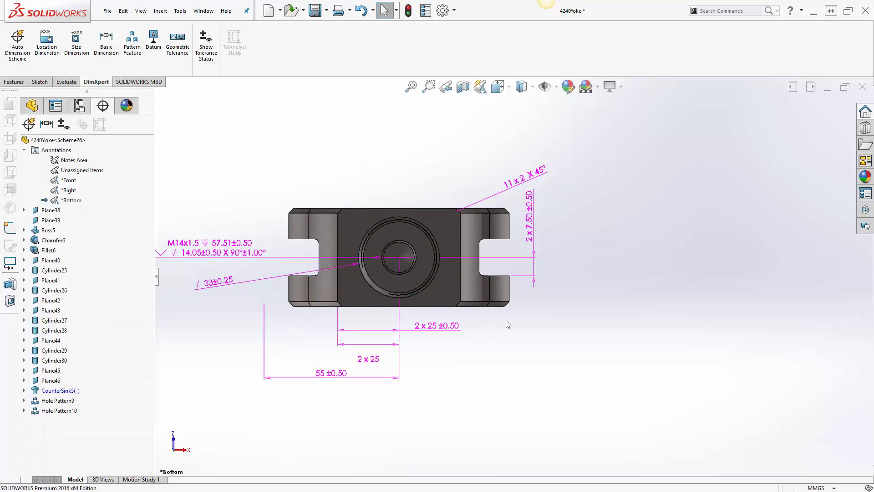
Remove the redundant 2 x 25 ±0.50 dimension from the Bottom annotation view
click(447, 327)
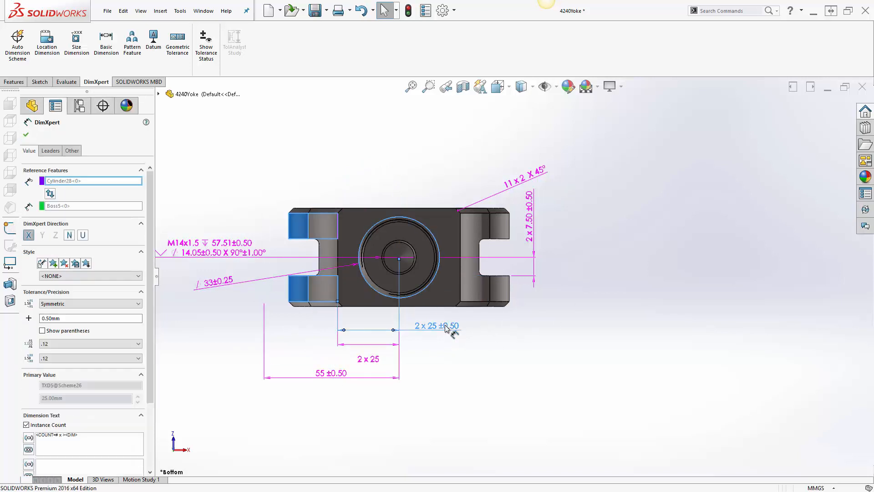
right_click(448, 328)
click(479, 352)
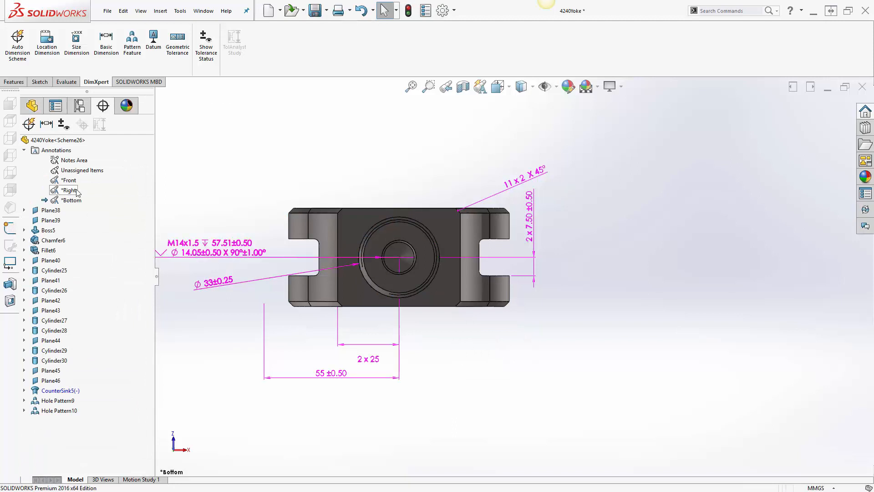
Activate and reorient to the Front annotation view, and place the 4 x Ø22 ±0.25 callout to the left of the yoke
right_click(68, 180)
click(191, 196)
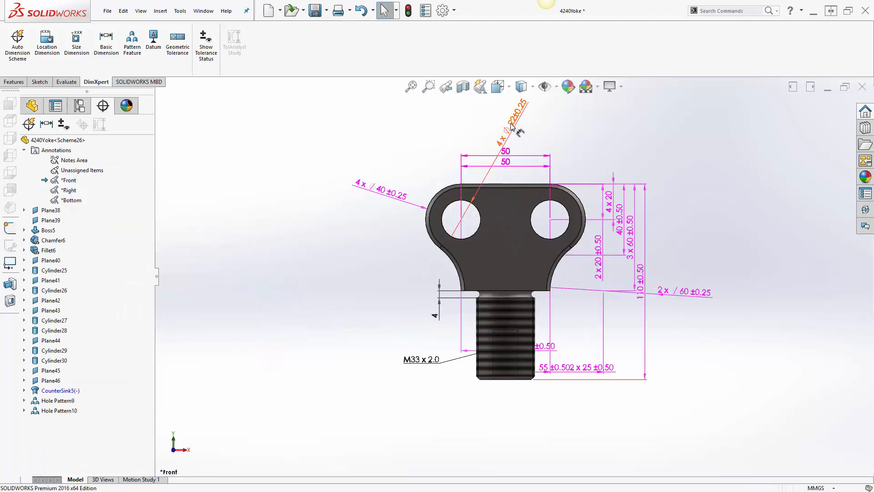
drag(512, 127, 346, 226)
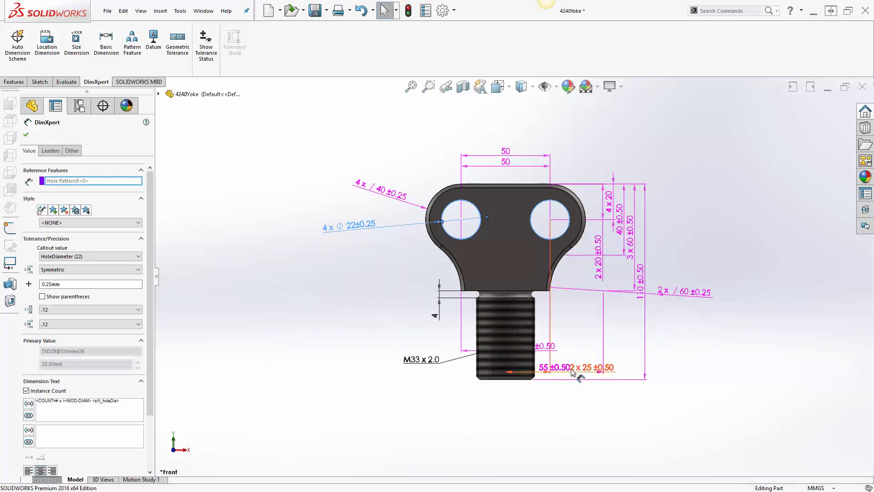
Place the 2 x 25 ±0.50 dimension below the threaded shank and shift the 2 x Ø60 ±0.25 callout lower
drag(573, 371, 582, 402)
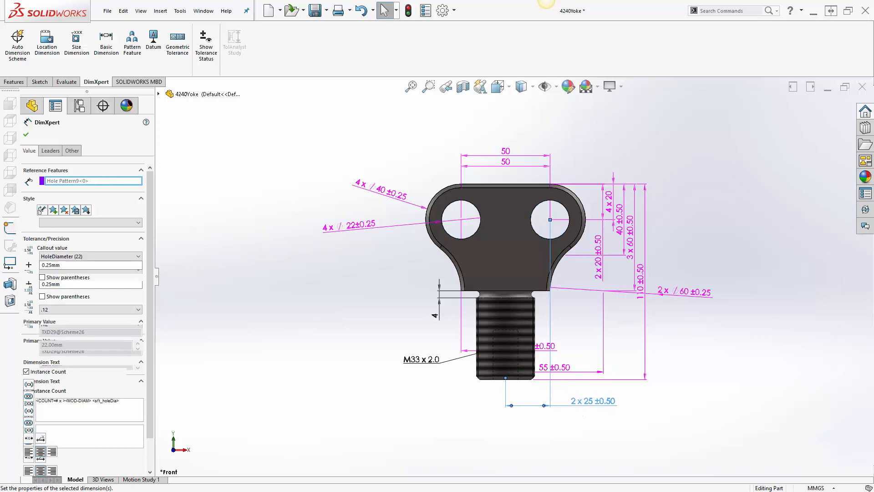
drag(682, 292, 662, 318)
key(Escape)
Move the 2 x 20 ±0.50 dimension text up above the yoke's top edge, clear of the other vertical dimensions
scroll(567, 310, down, 5)
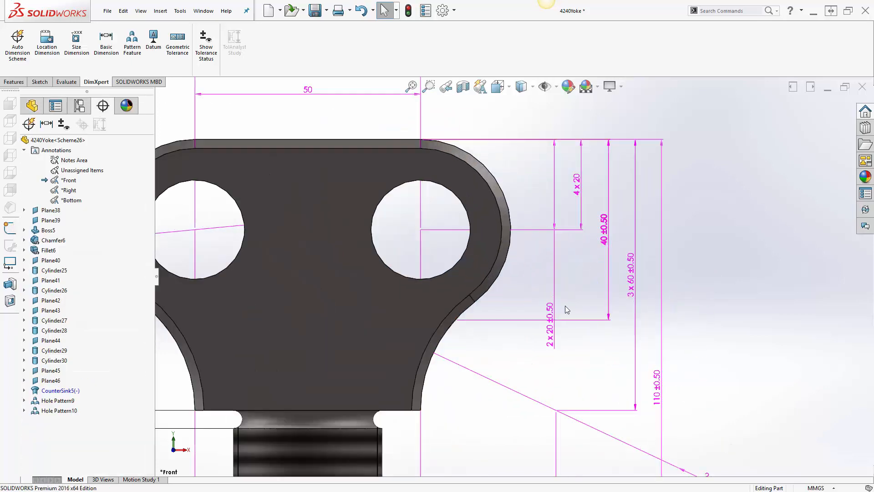
drag(550, 319, 523, 132)
scroll(523, 183, up, 5)
key(Escape)
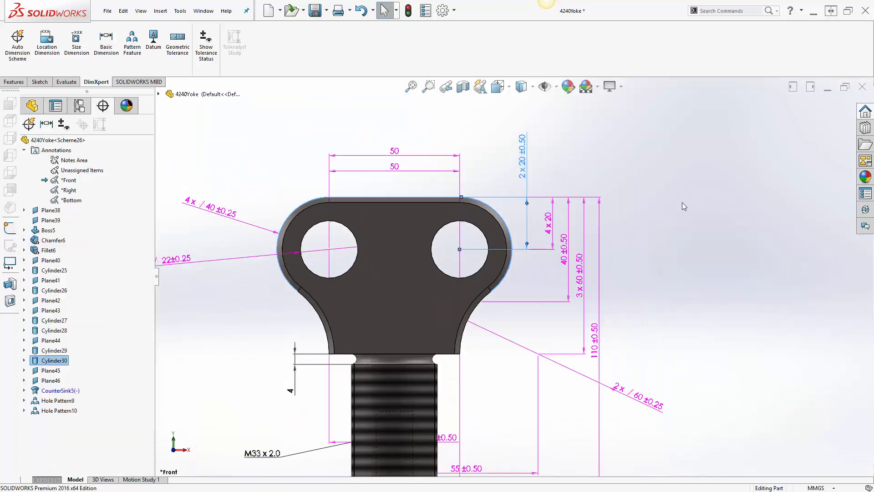
Place the lower of the two 50 dimensions beneath the shank and move the right-hand 2 x 25 ±0.50 dimension above the yoke
scroll(528, 310, up, 3)
drag(431, 200, 430, 469)
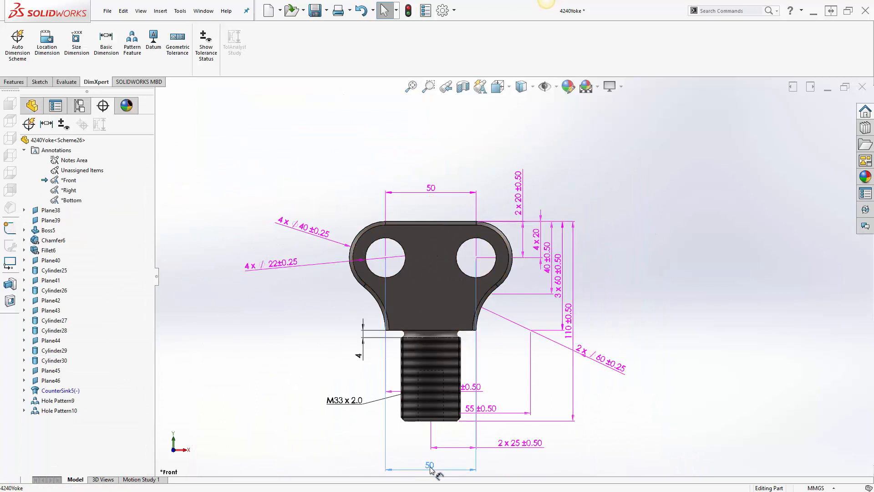
key(Escape)
drag(512, 441, 425, 206)
click(343, 325)
Place the remaining 2 x 25 ±0.50 and the 55 ±0.50 dimensions in line just below the shank
drag(472, 391, 365, 440)
drag(476, 409, 501, 440)
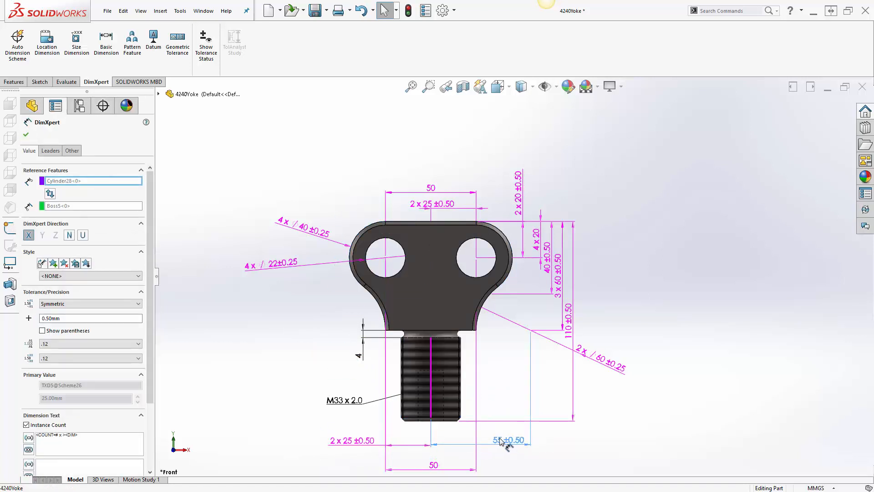
click(566, 442)
Orient the part to isometric and show its DimXpert tolerance status
middle_drag(612, 291, 570, 322)
key(space)
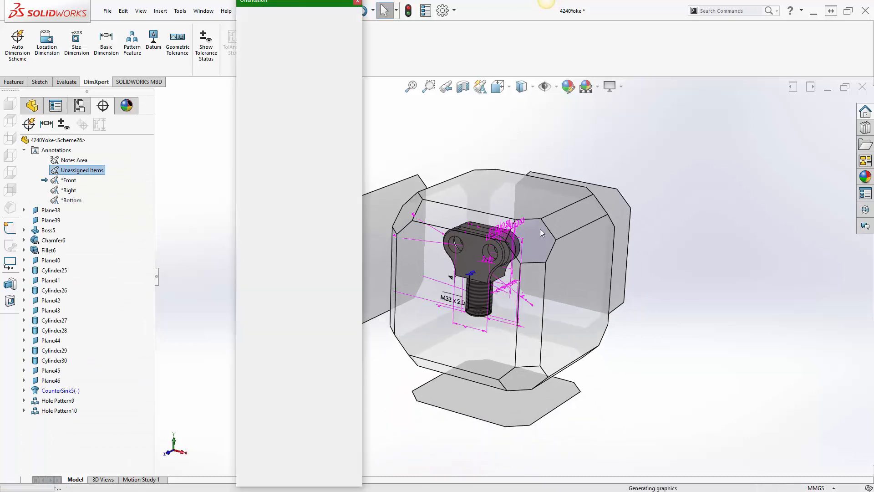
click(540, 229)
click(63, 124)
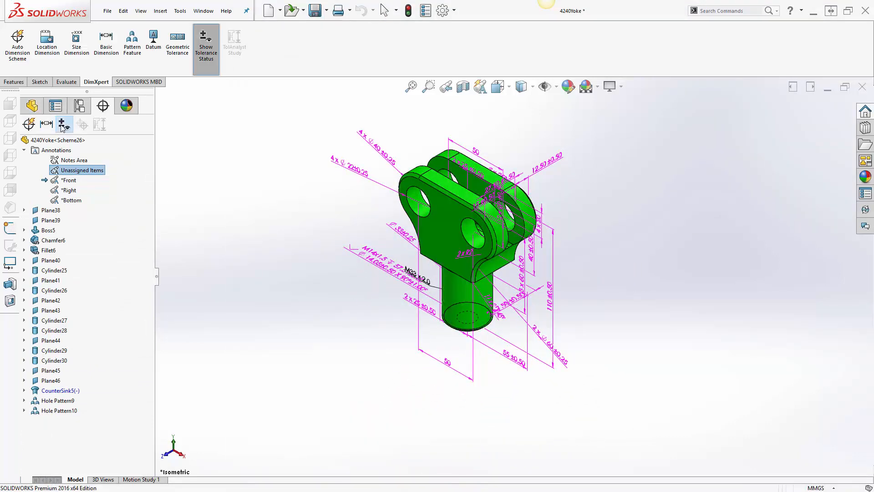
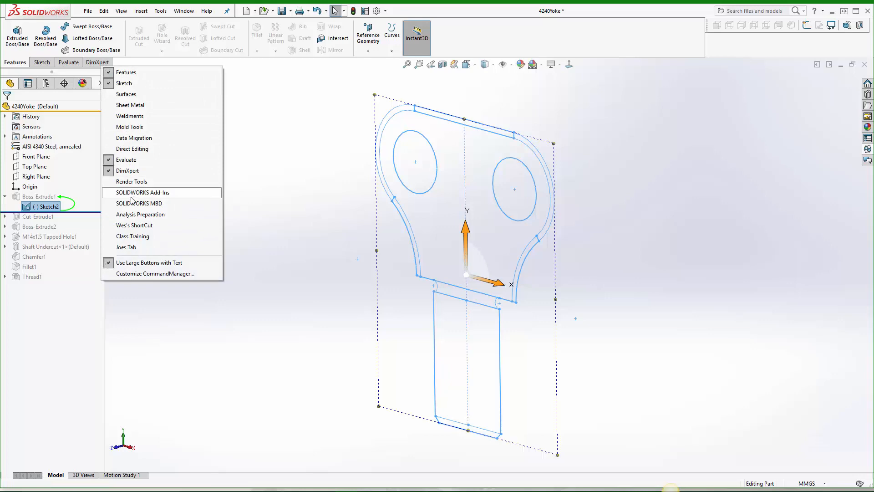
Enable the SOLIDWORKS MBD commands and open the 3D Views area
click(132, 204)
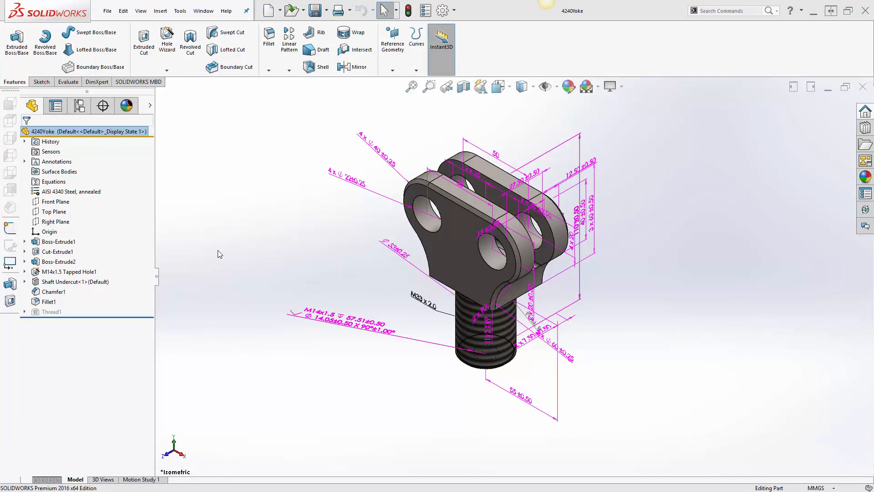
click(154, 82)
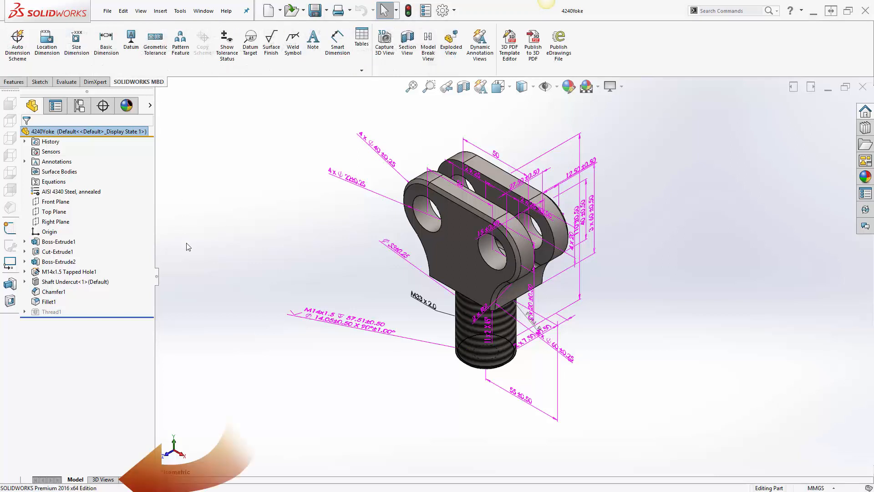
click(103, 480)
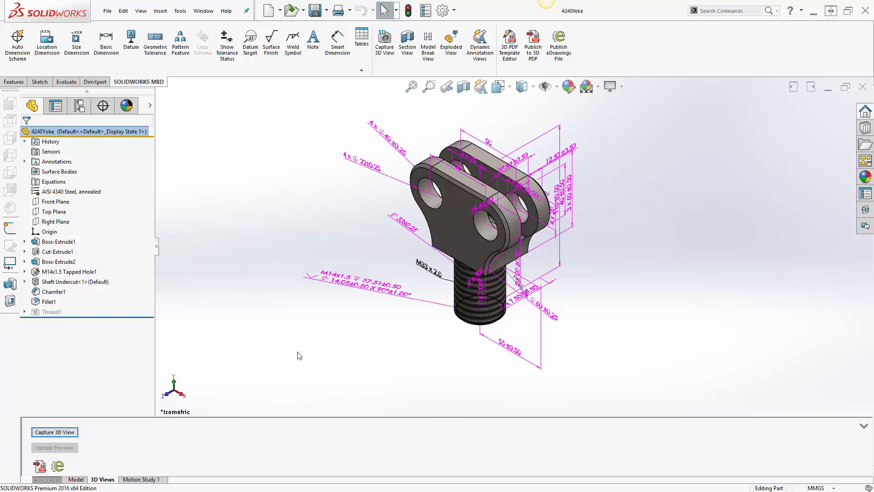
Capture the isometric orientation as a 3D view named All, including every annotation view
click(54, 433)
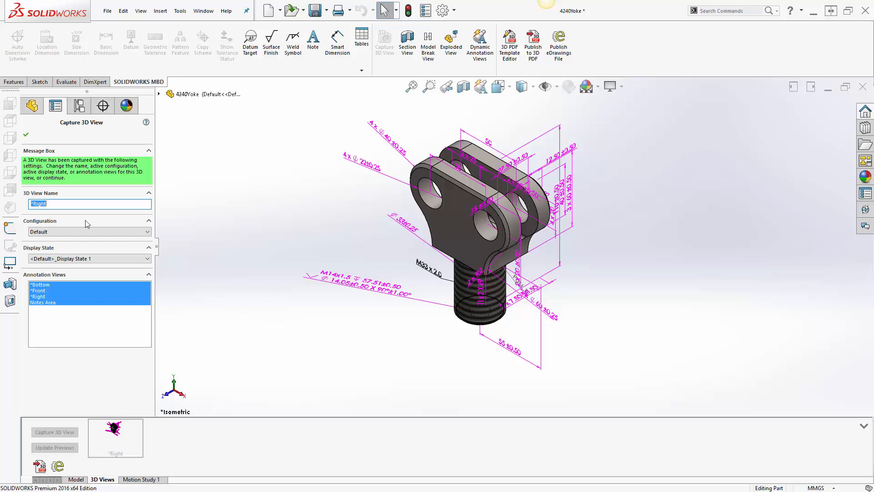
text(All)
click(26, 134)
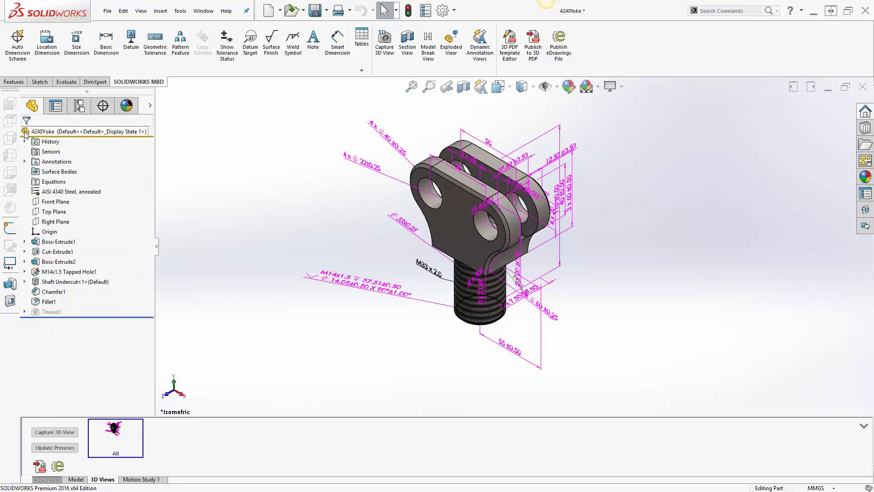
Expand the annotations, then activate and reorient to the Front annotation view with all its dimensions framed
click(24, 163)
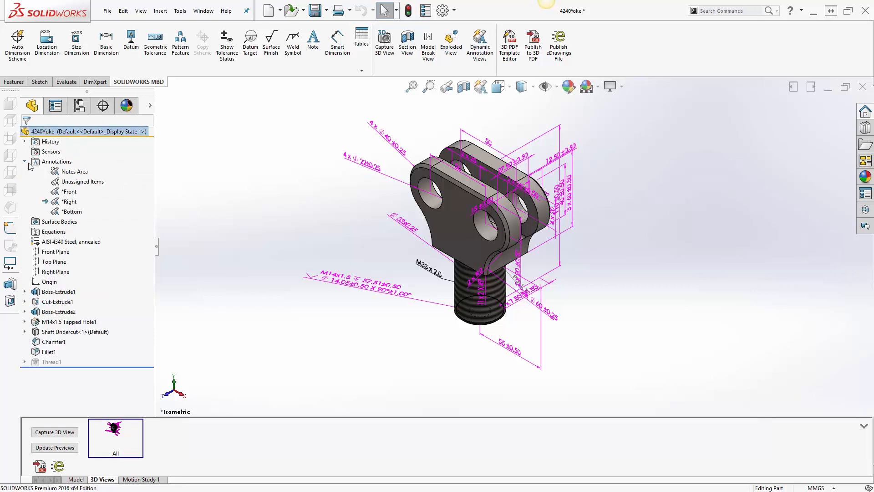
right_click(71, 192)
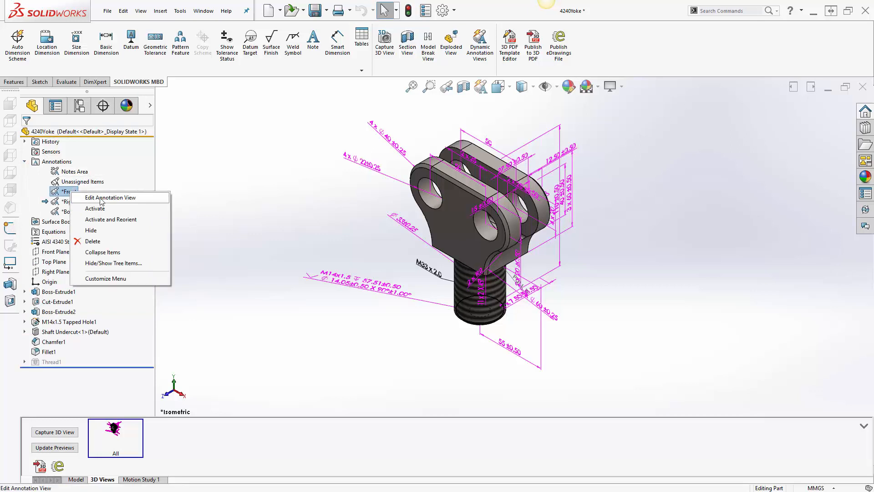
click(111, 219)
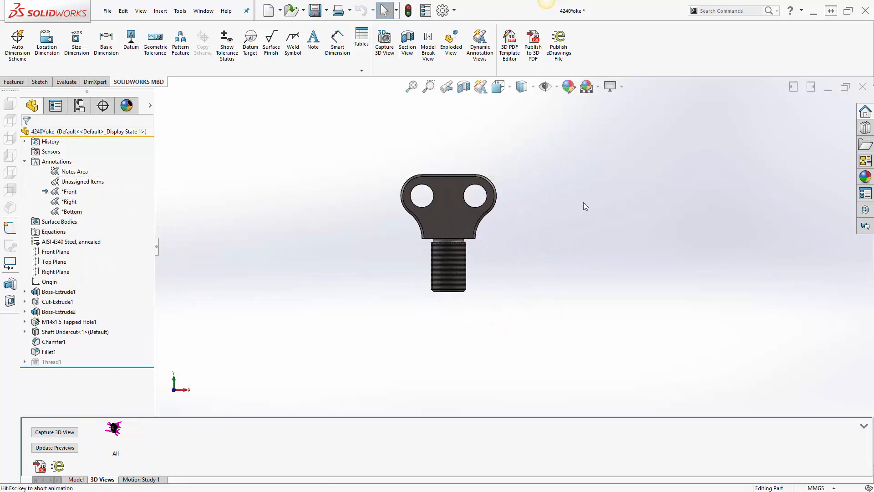
scroll(635, 215, up, 1)
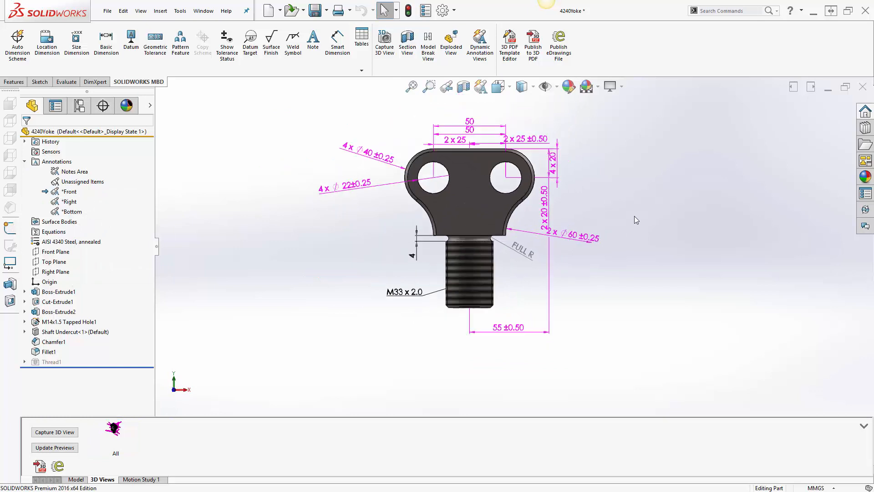
scroll(417, 121, down, 2)
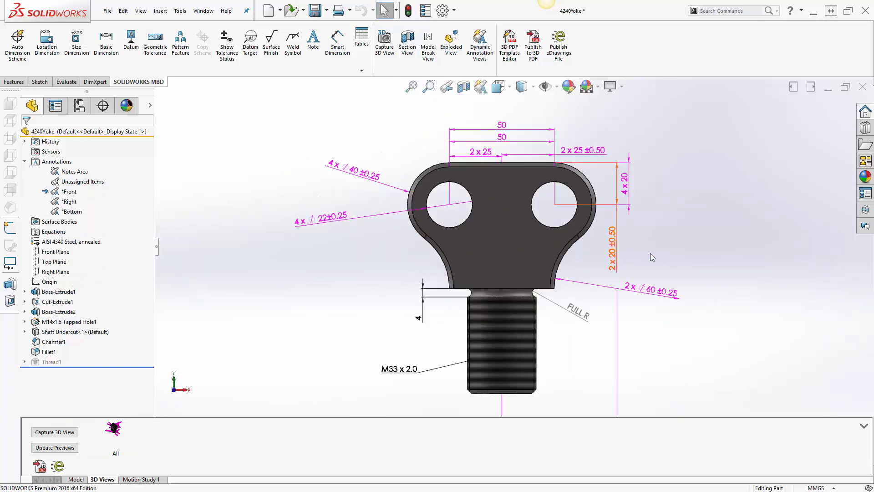
scroll(649, 253, up, 1)
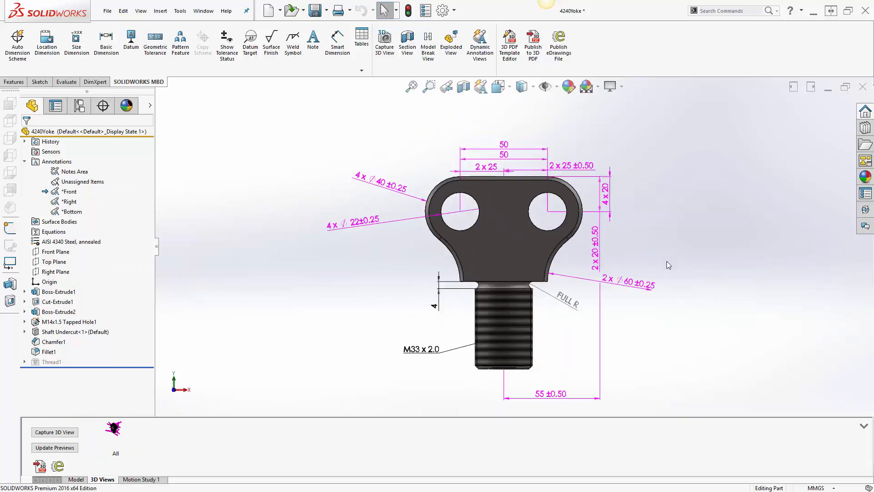
Capture a 3D view named *Front with only the *Front annotation view included
click(60, 433)
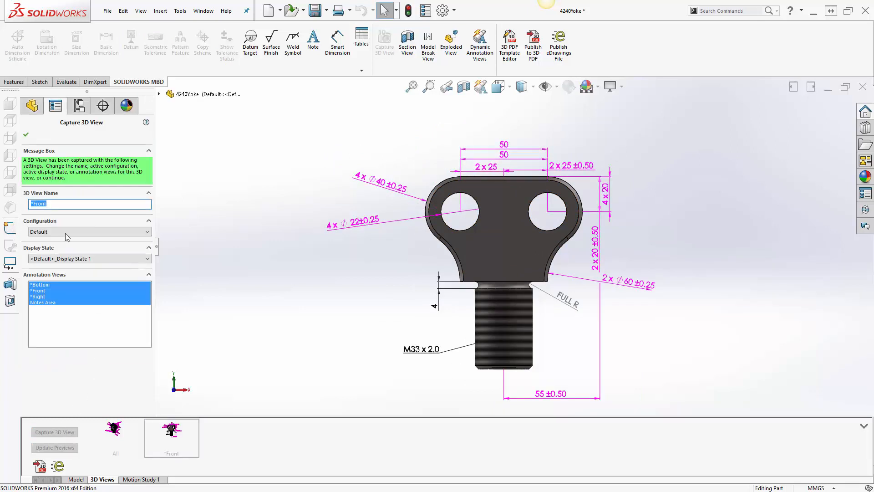
ctrl+click(40, 296)
ctrl+click(43, 303)
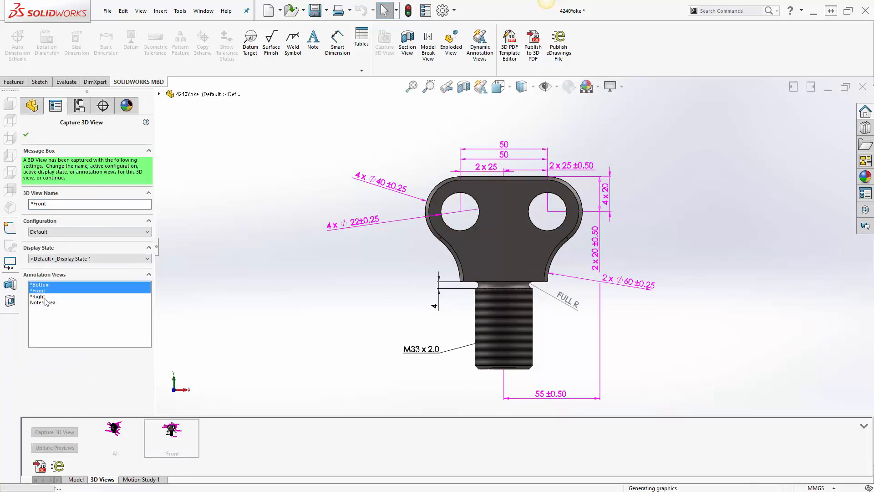
ctrl+click(51, 285)
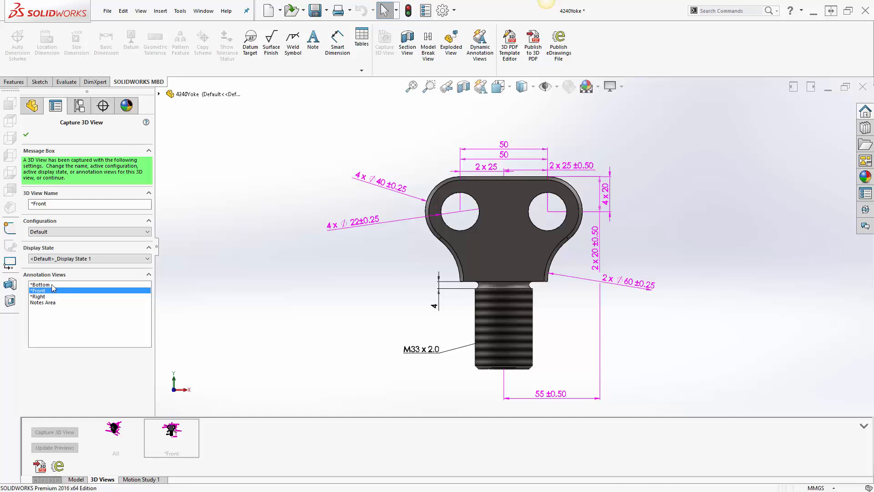
click(26, 135)
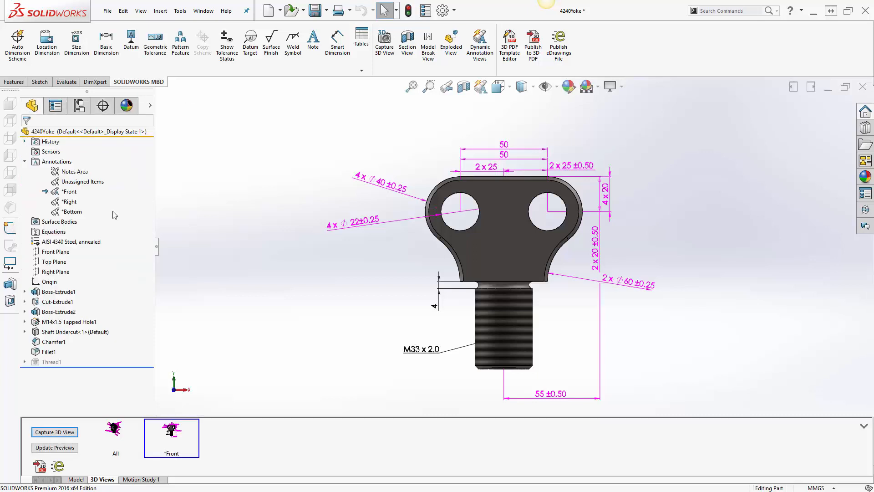
Activate and reorient to the Right annotation view, enlarging the yoke to fill the graphics area
right_click(71, 201)
click(99, 234)
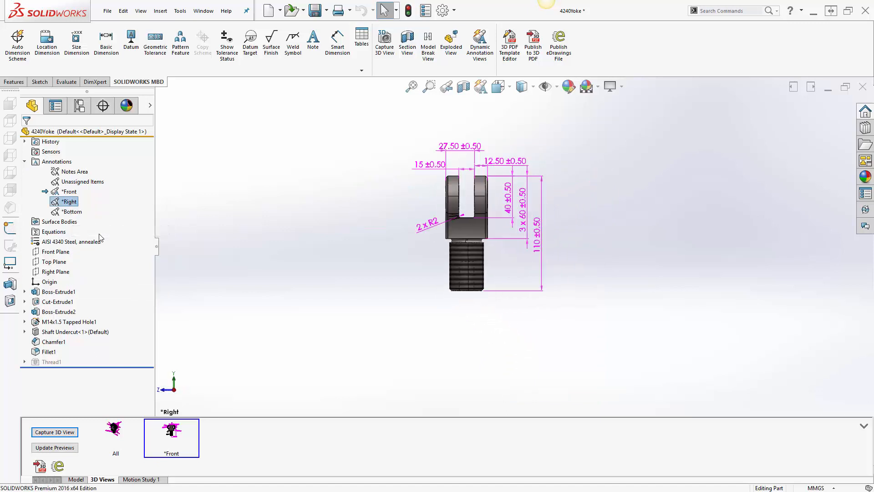
scroll(384, 137, down, 1)
scroll(639, 271, down, 1)
scroll(403, 186, down, 1)
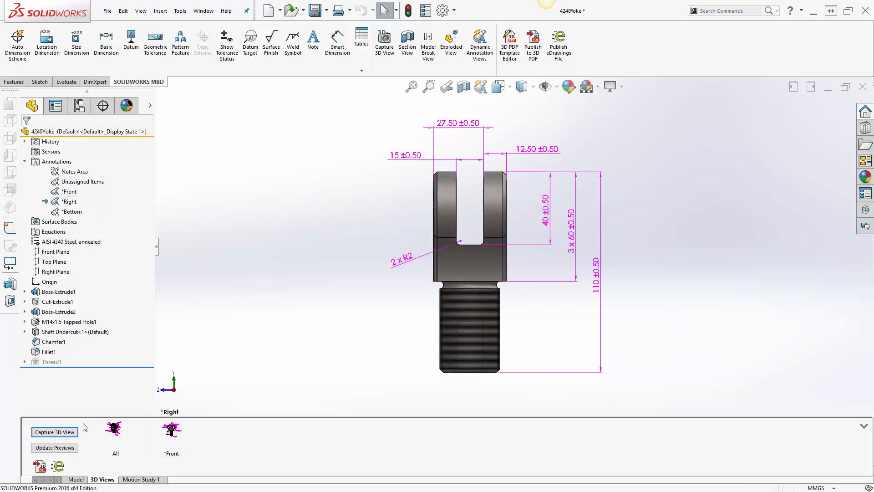
Capture a 3D view named *Right with only the *Right annotation view included
click(56, 433)
click(68, 204)
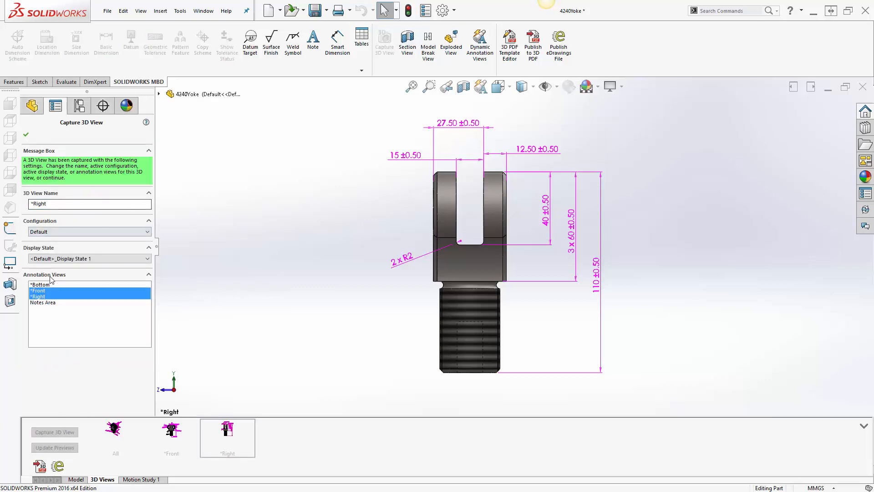
click(57, 296)
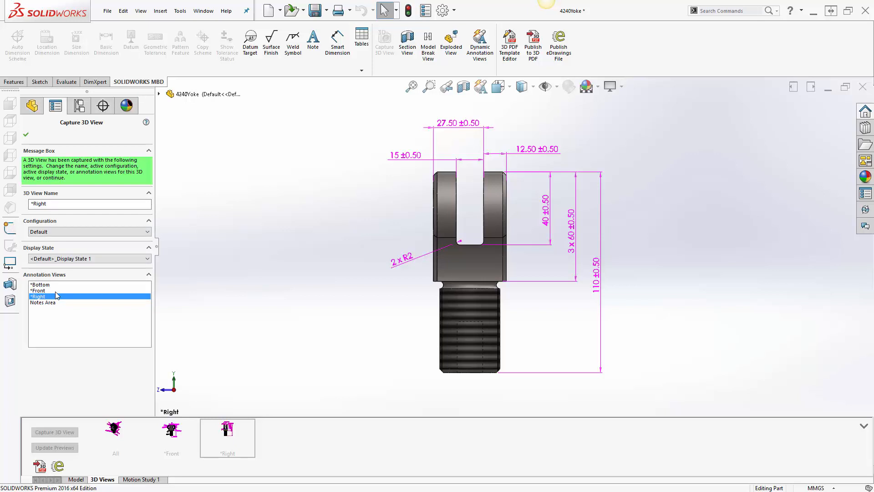
click(26, 134)
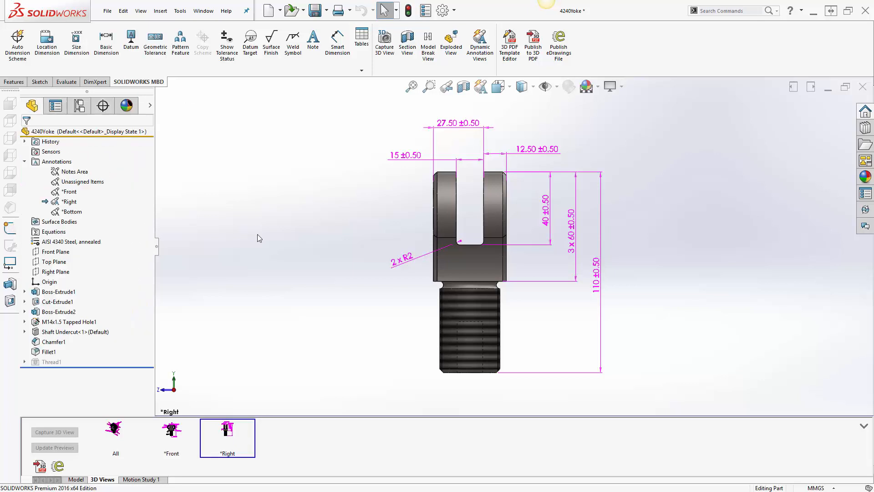
Activate and reorient to the Bottom annotation view, enlarging the yoke with all its dimensions in the graphics area
right_click(67, 214)
click(145, 228)
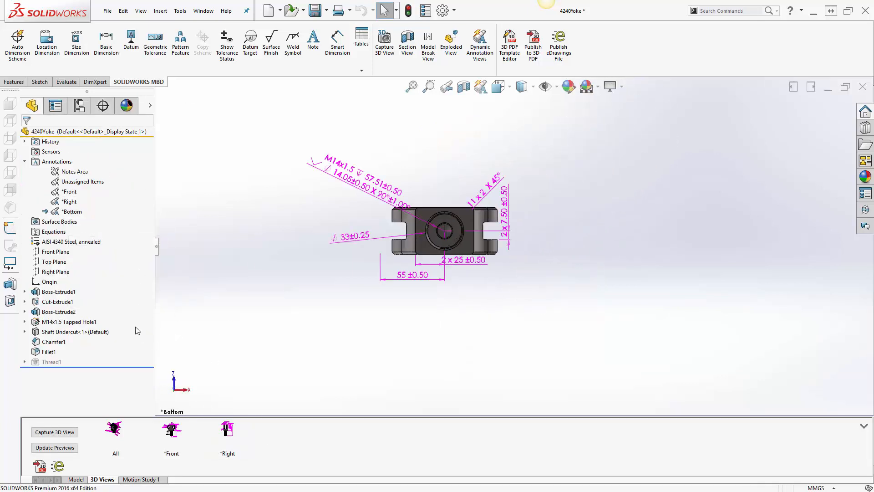
scroll(286, 209, down, 3)
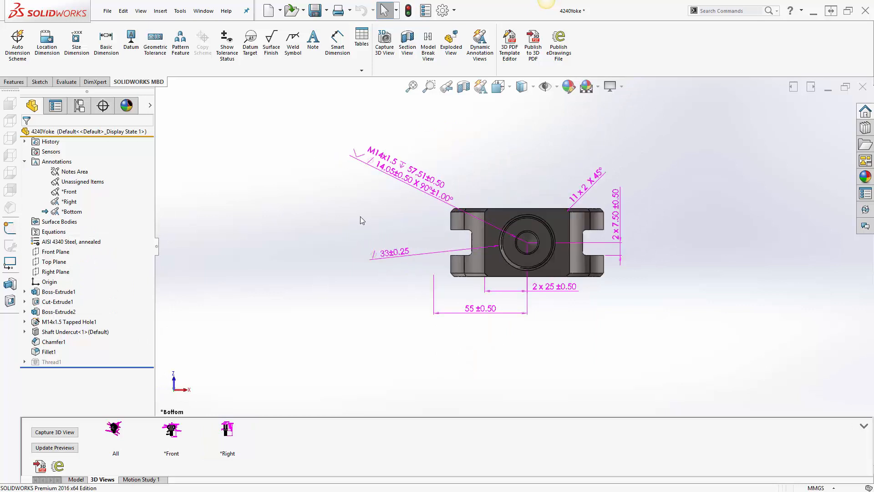
scroll(498, 194, down, 2)
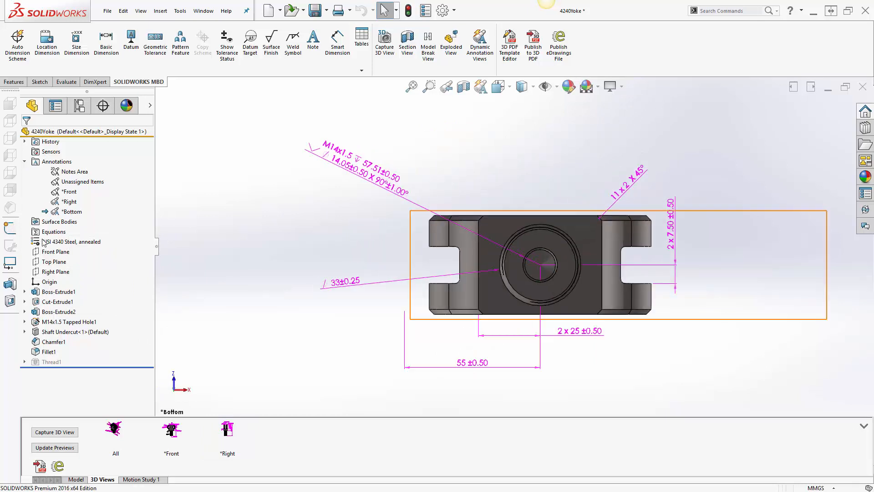
Capture a 3D view named *Bottom with only the *Bottom annotation view included
click(54, 431)
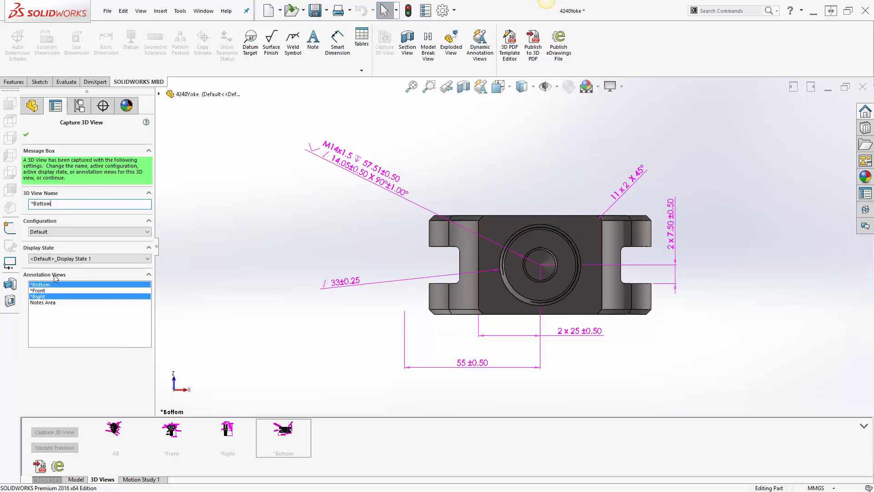
click(48, 296)
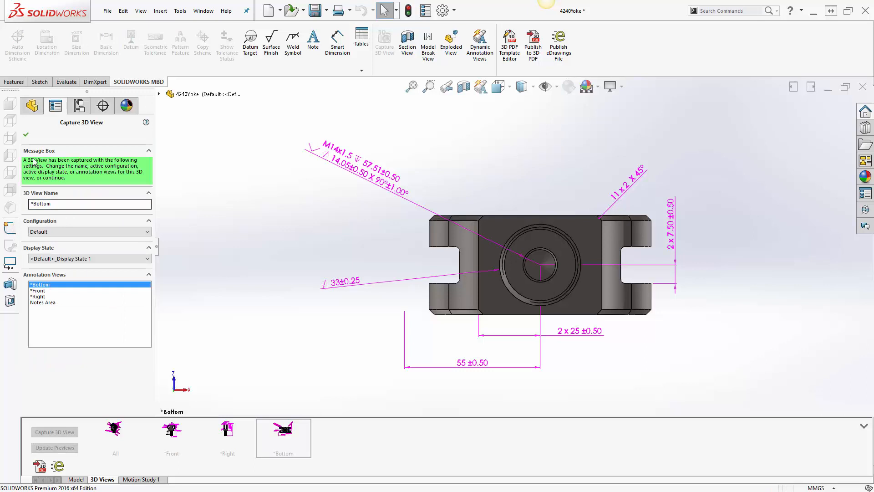
click(26, 136)
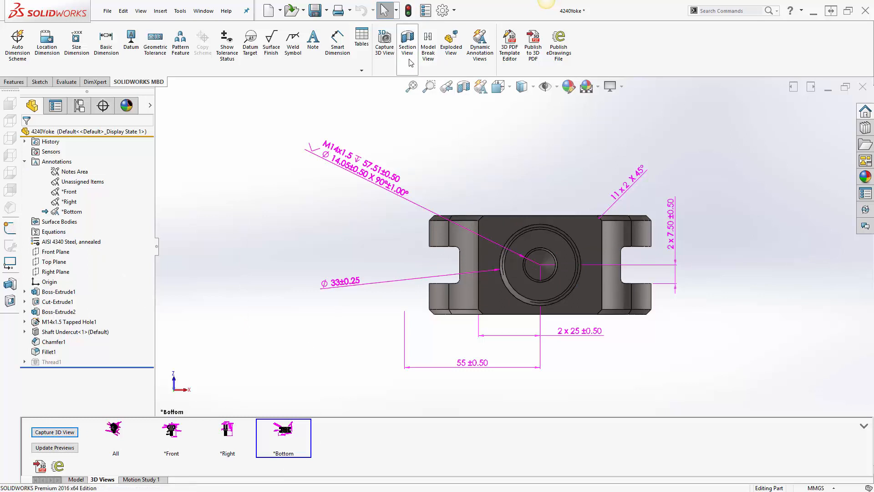
Reorient the yoke to the isometric view and section it at the Front Plane with a 0.00 mm offset
key(space)
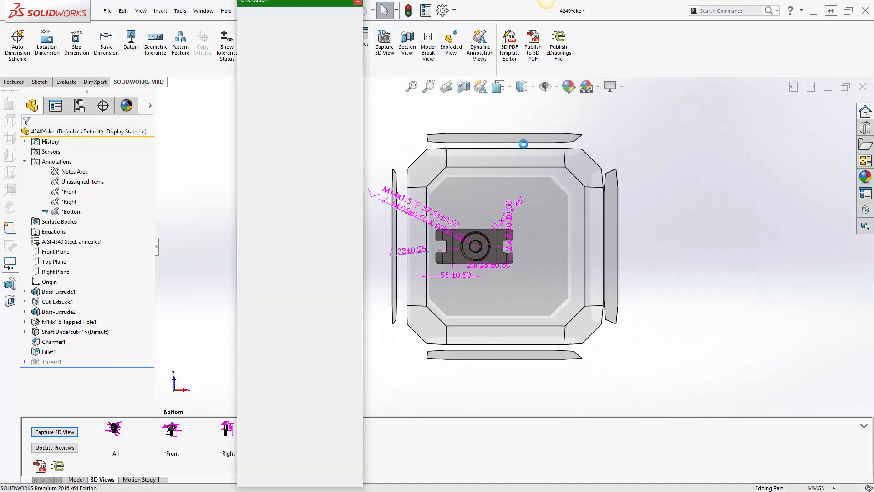
mouse_move(582, 166)
middle_down()
mouse_move(559, 223)
mouse_move(468, 201)
mouse_move(475, 193)
middle_up()
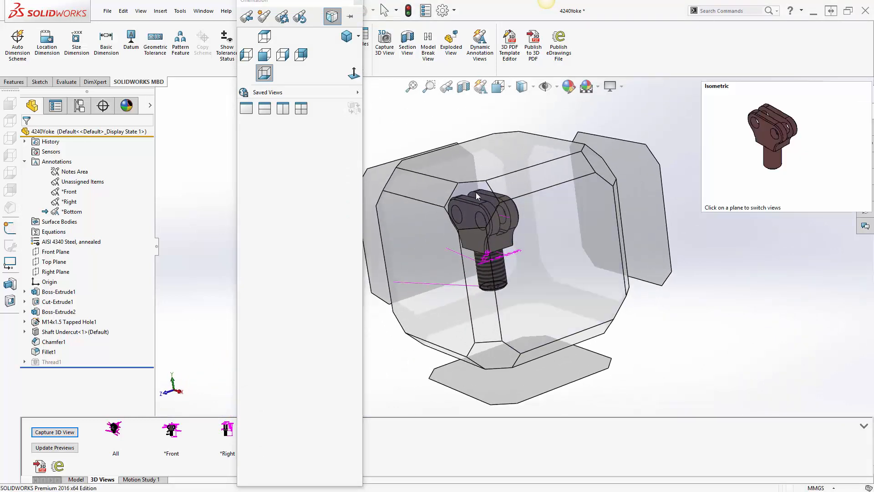
click(477, 192)
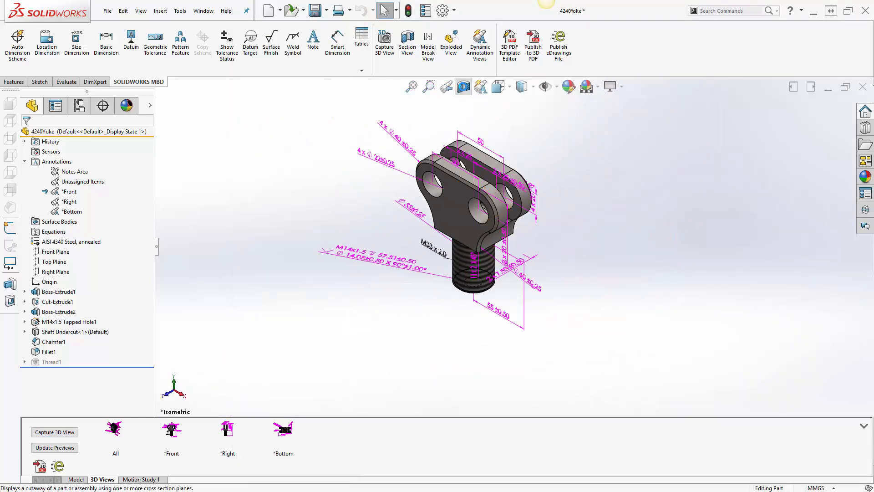
click(464, 88)
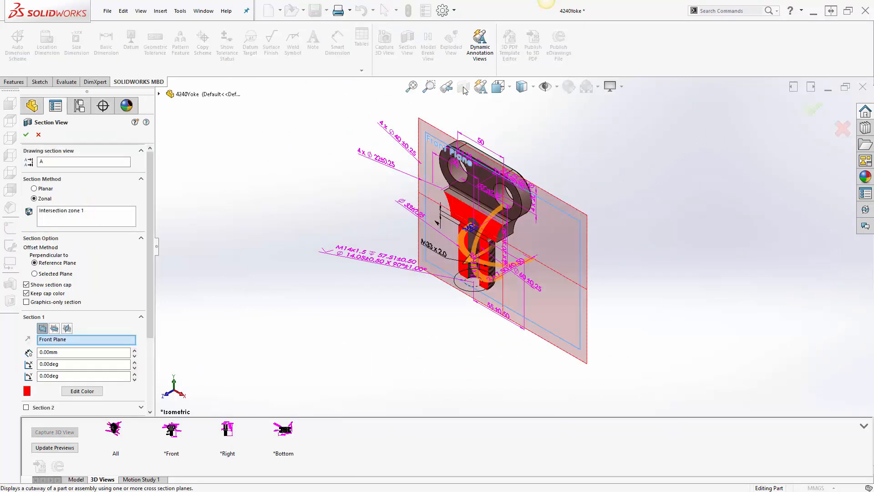
click(26, 135)
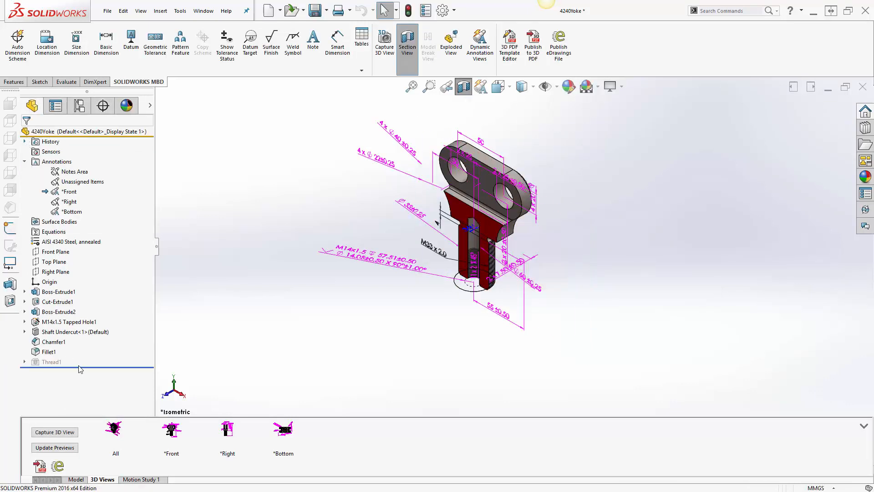
Hide the *Bottom annotation view and capture the sectioned yoke as a 3D view named Section with the *Front annotation view
right_click(67, 212)
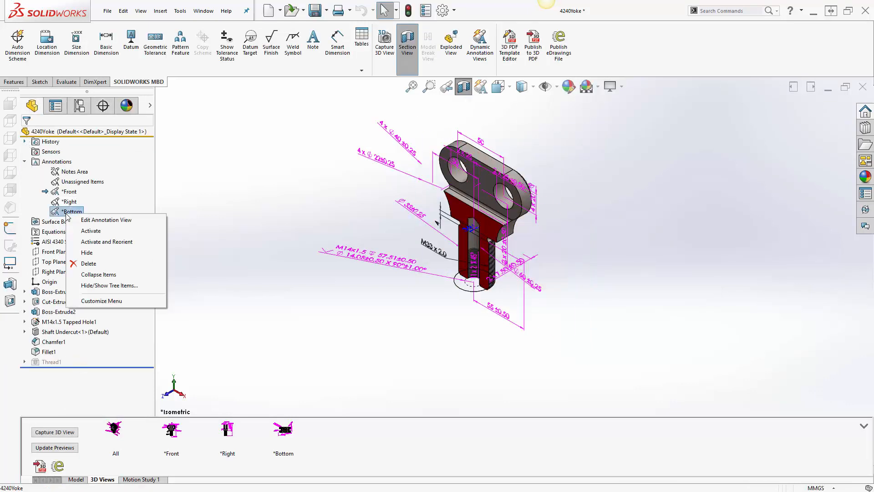
click(84, 253)
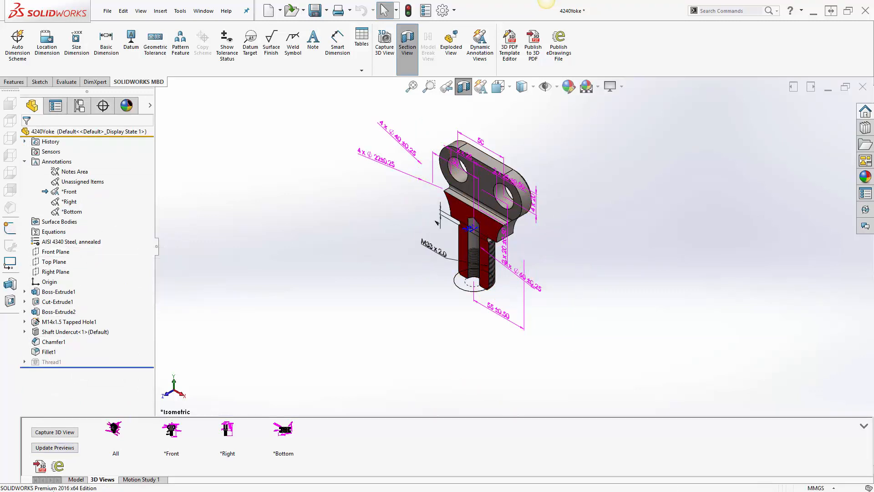
click(65, 432)
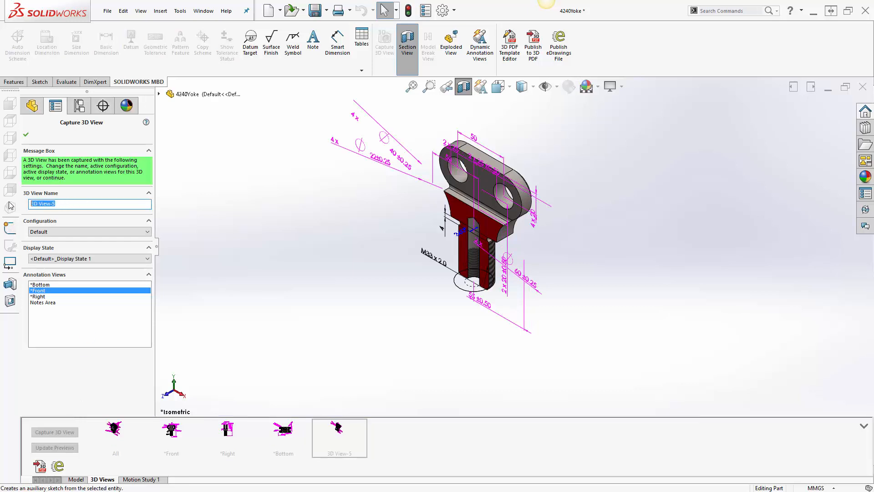
text(Section)
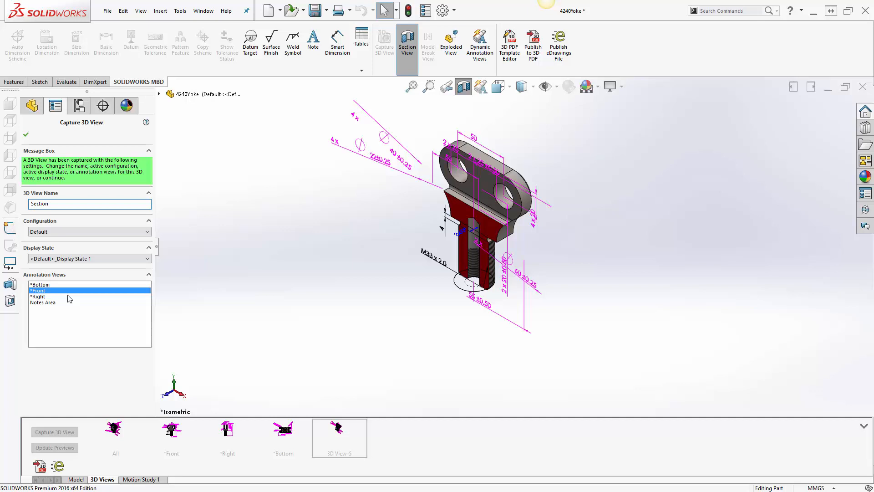
click(26, 134)
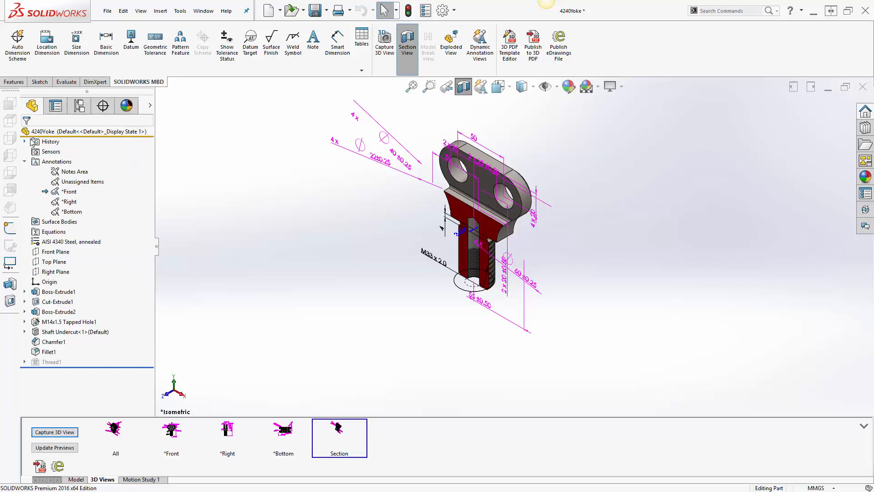
Turn off the section view and, in the SimModel configuration, turn off the display of annotations
click(463, 89)
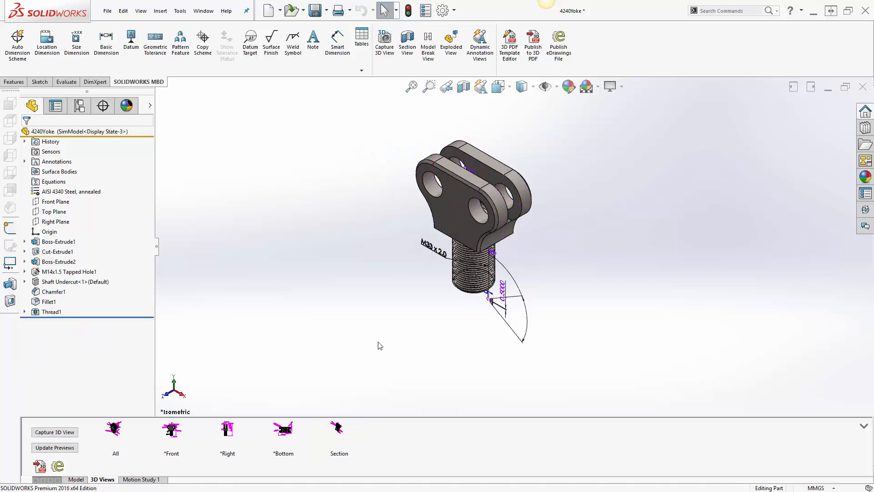
click(24, 161)
right_click(59, 161)
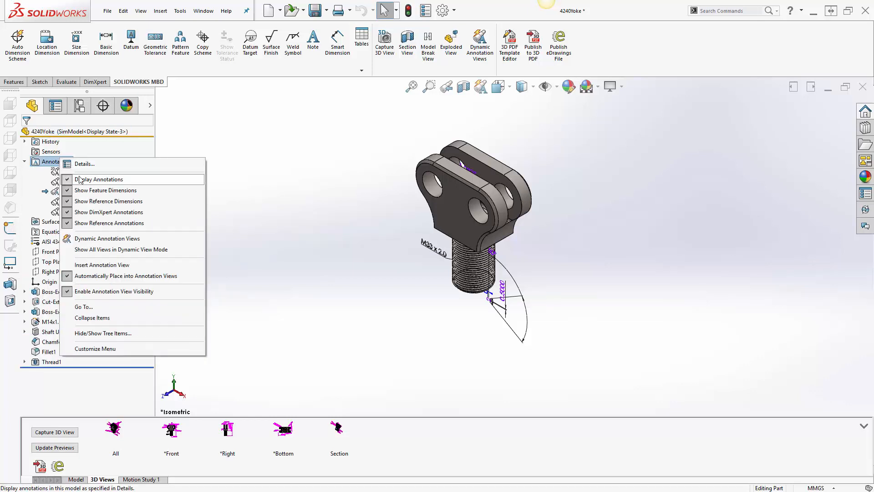
click(80, 179)
Capture a 3D view named Threads using the SimModel configuration and Display State-3
click(58, 433)
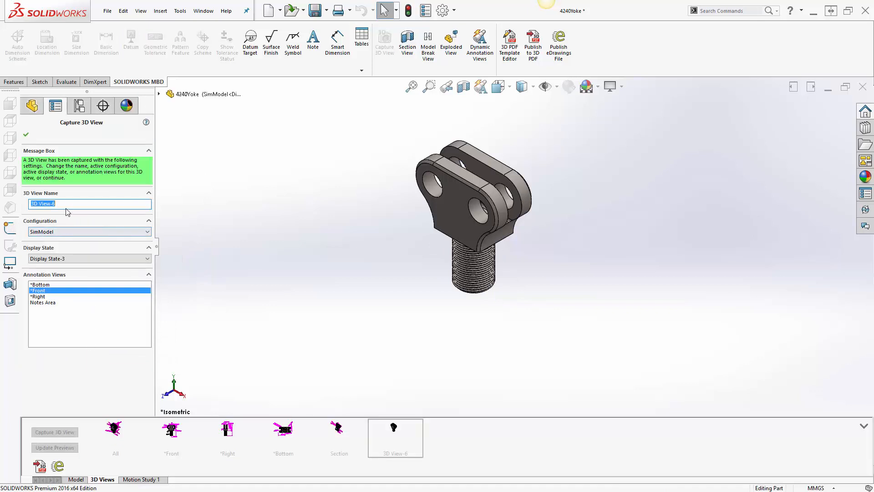
text(S)
text(hreads)
click(26, 134)
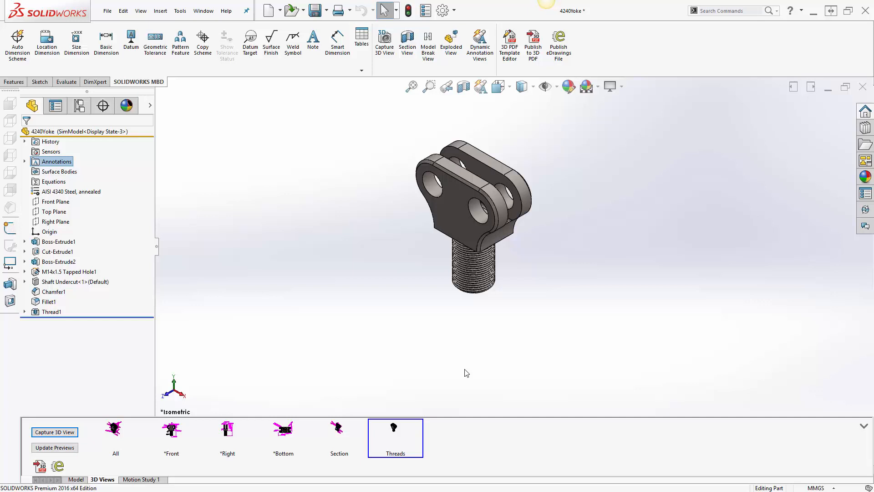
Start publishing to 3D PDF with the simple assembly (a4, landscape) theme and check which captured 3D views are selected for inclusion
click(40, 467)
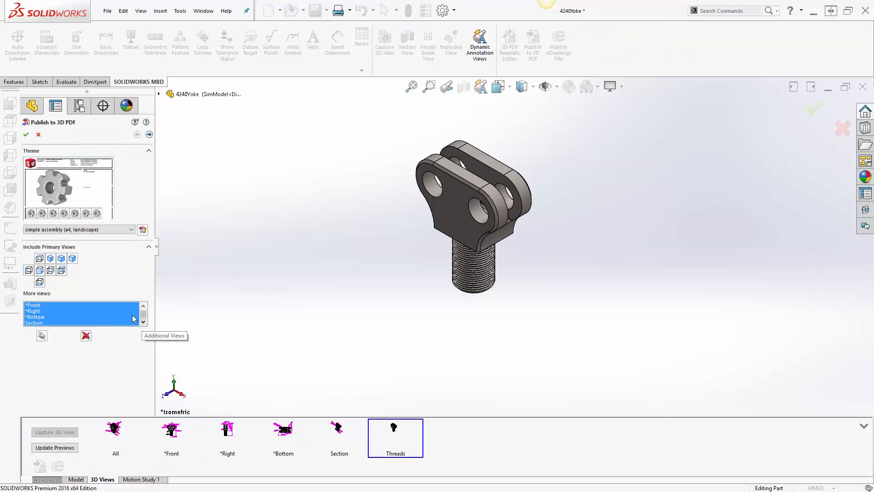
click(143, 305)
click(143, 305)
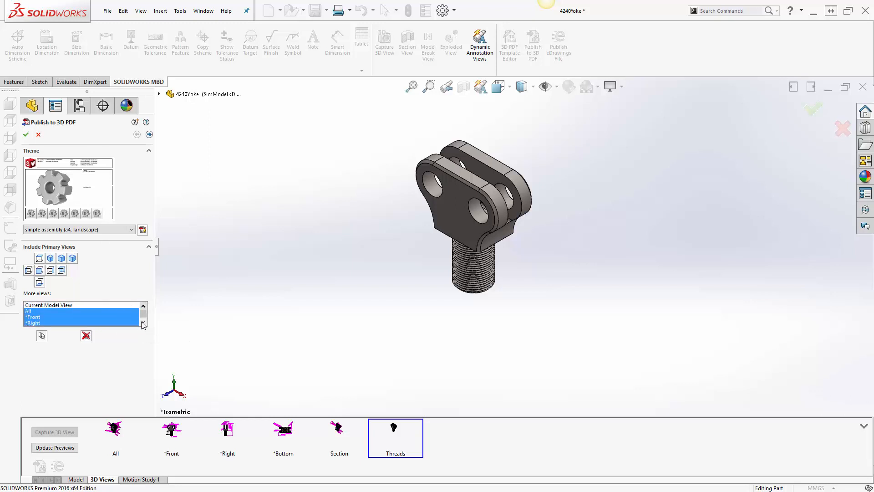
click(143, 322)
click(143, 322)
click(143, 322)
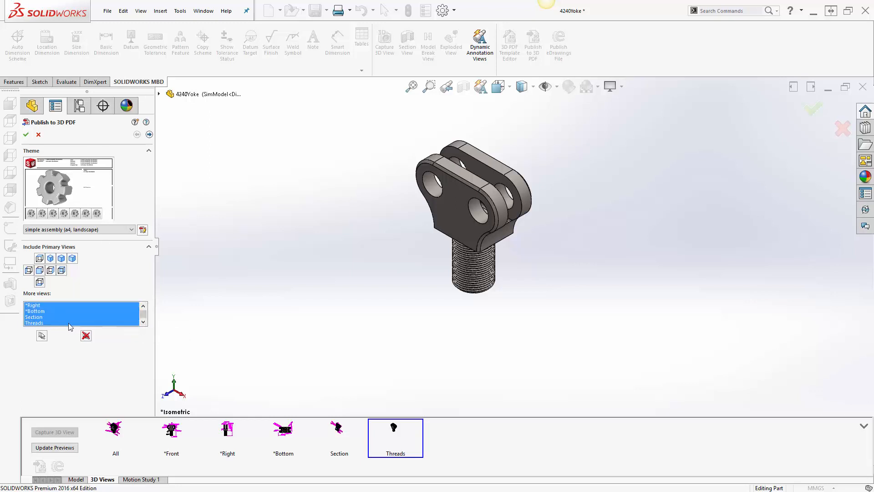
click(143, 306)
click(143, 305)
click(143, 306)
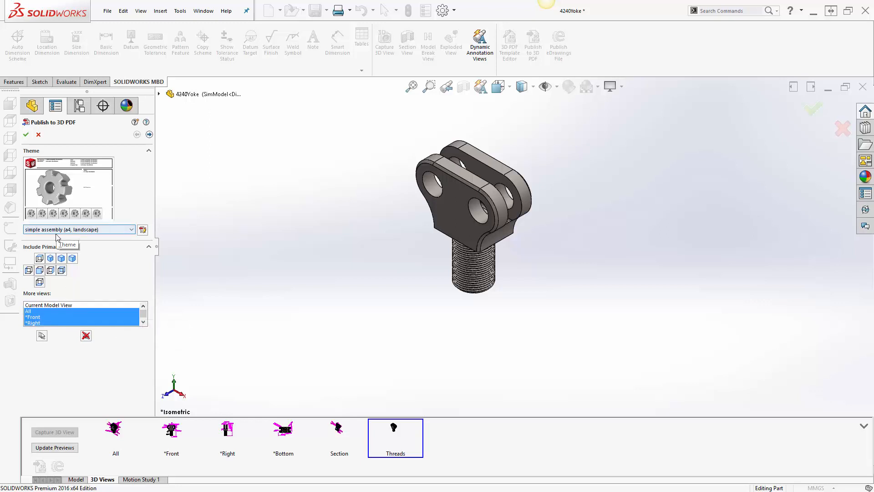
Edit the PDF's output text fields, linking Part Number to the PartNo property and SW Material to the Material property
click(149, 135)
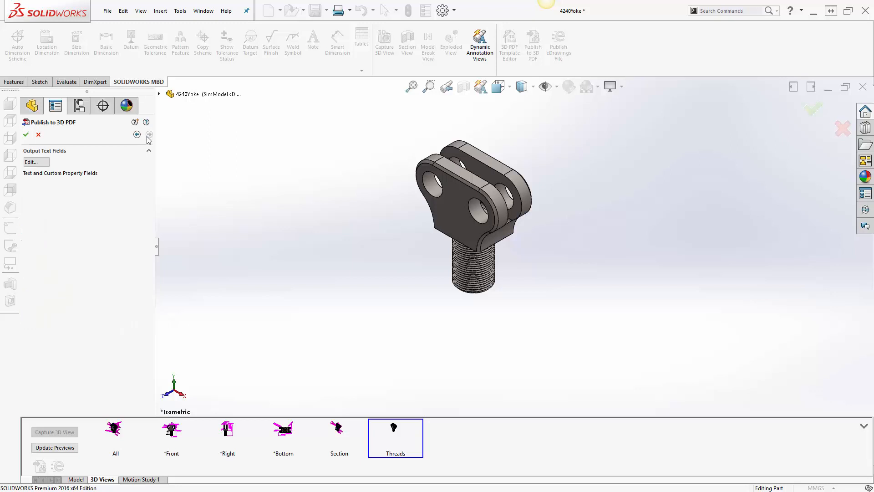
click(44, 164)
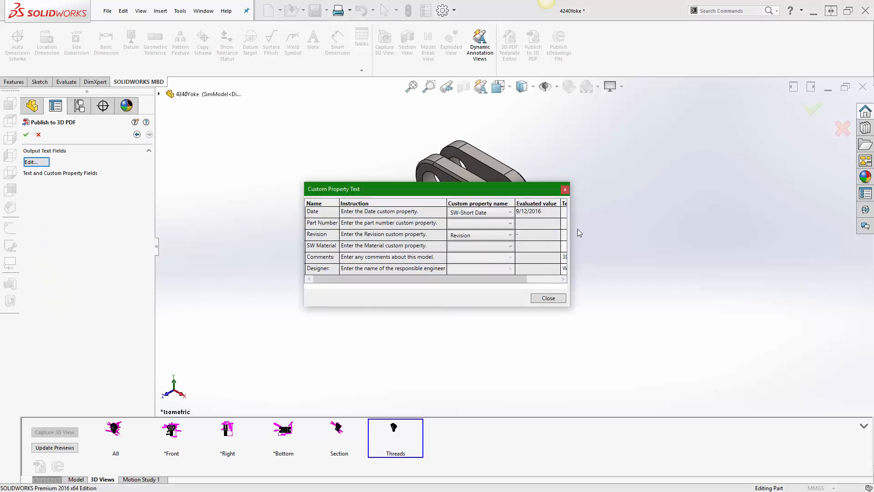
drag(570, 230, 710, 235)
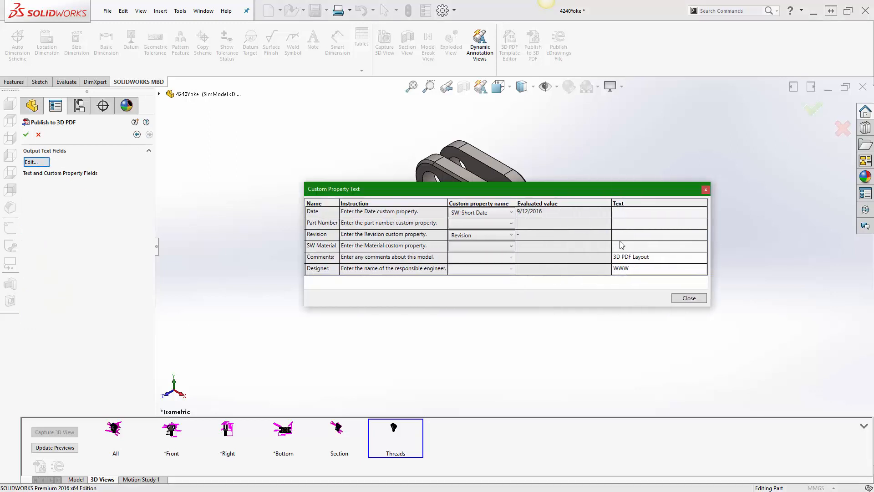
click(504, 225)
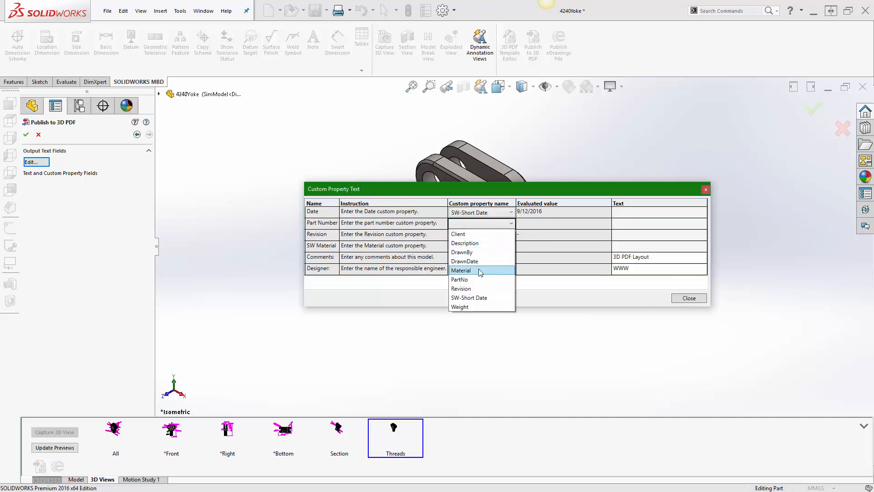
click(478, 279)
click(501, 246)
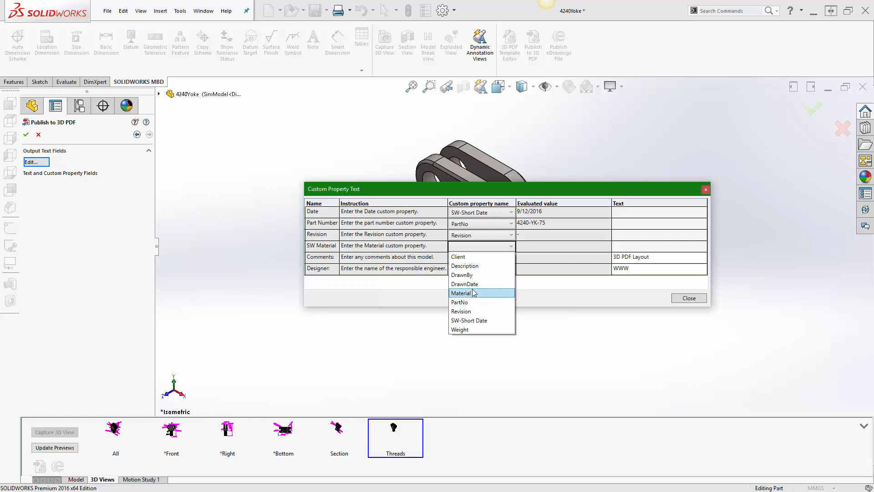
click(473, 292)
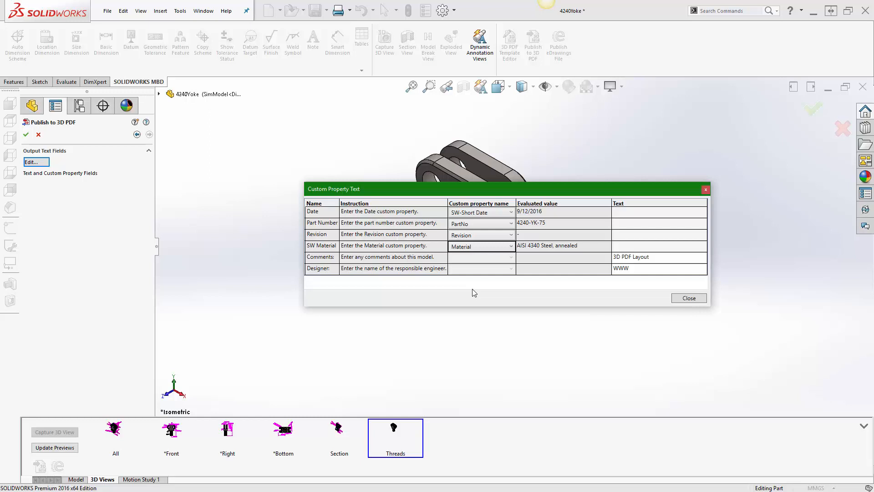
click(686, 298)
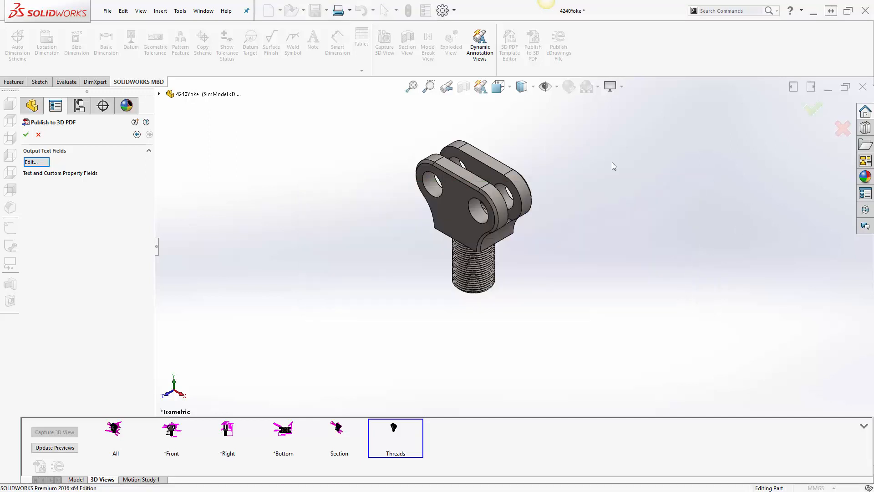
Publish the 3D PDF to the 2D to 3D Series folder as 4240Yoke-3D.PDF, set to open after saving
click(26, 134)
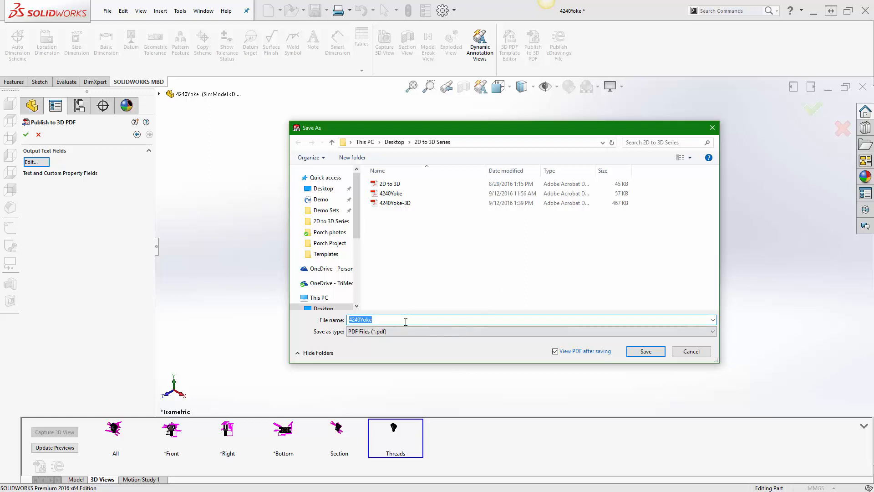
text(4240Yoke-3D)
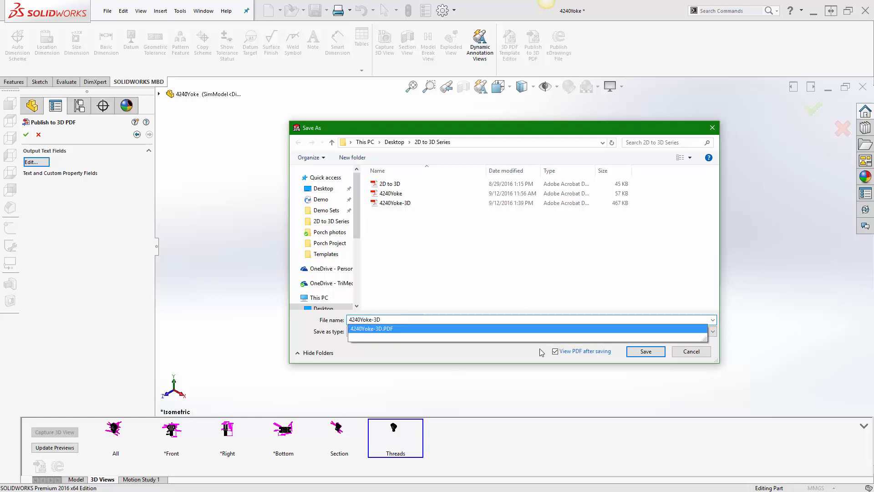
click(454, 329)
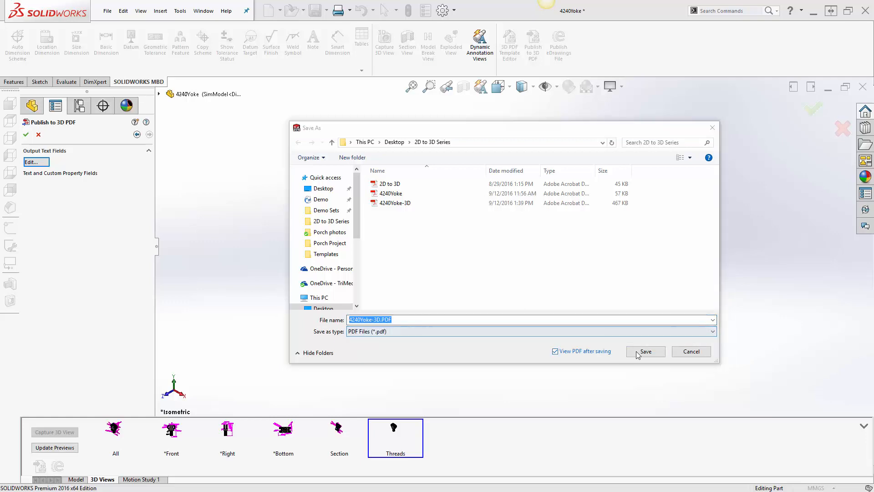
click(639, 352)
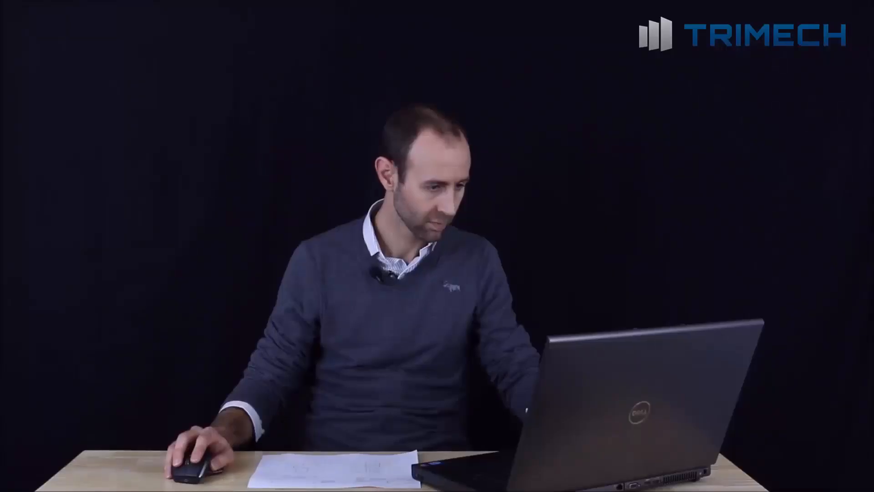